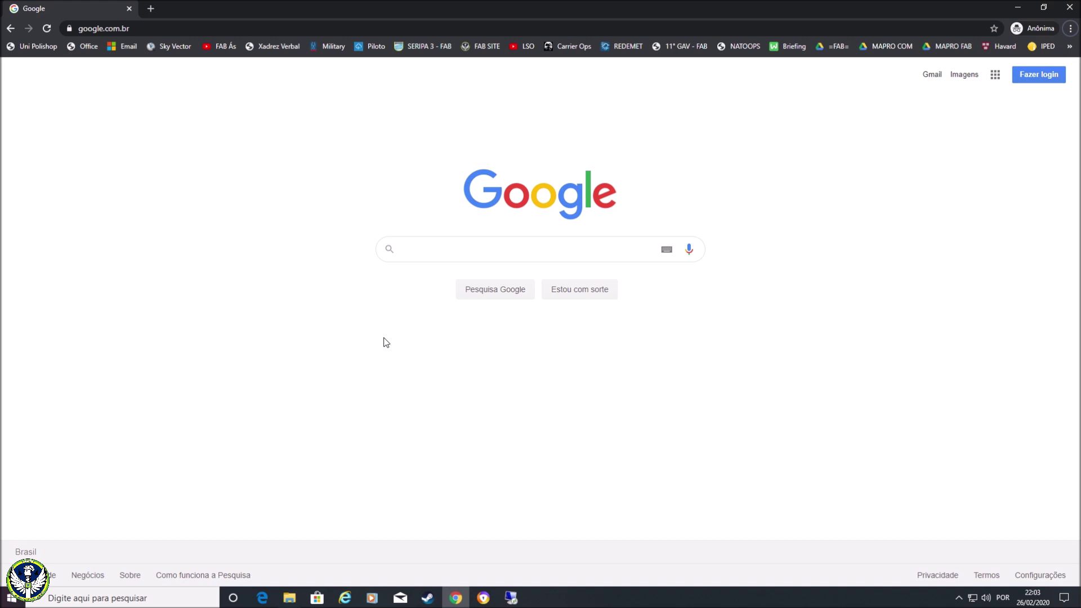
Open the Usuário folder inside Usuários on the Sistema (C:) drive in a new File Explorer window.
key("super+e")
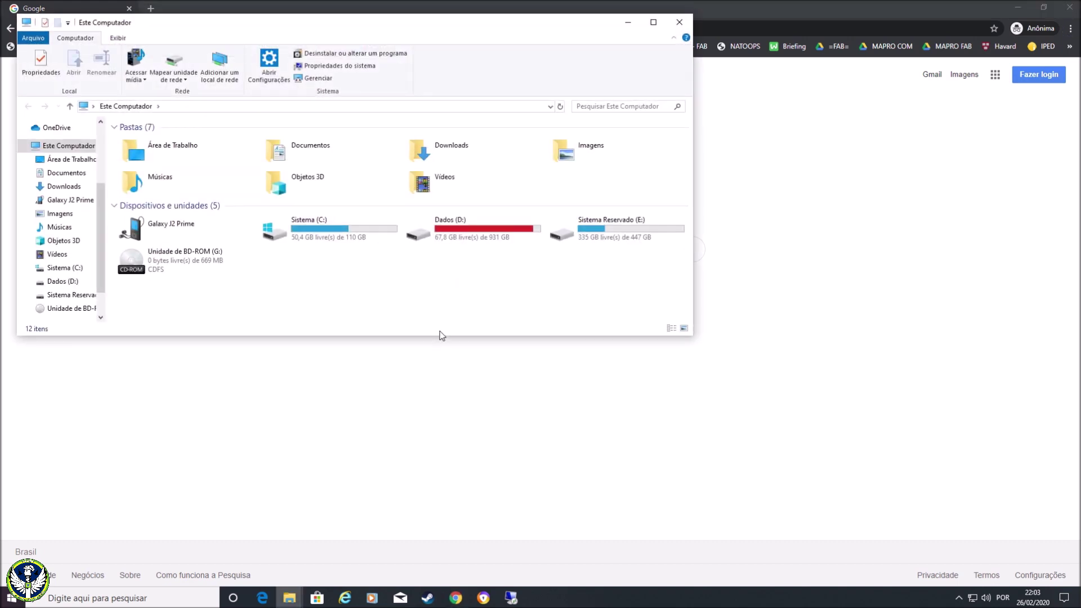
left_click(59, 268)
scroll(149, 244, "down", 3)
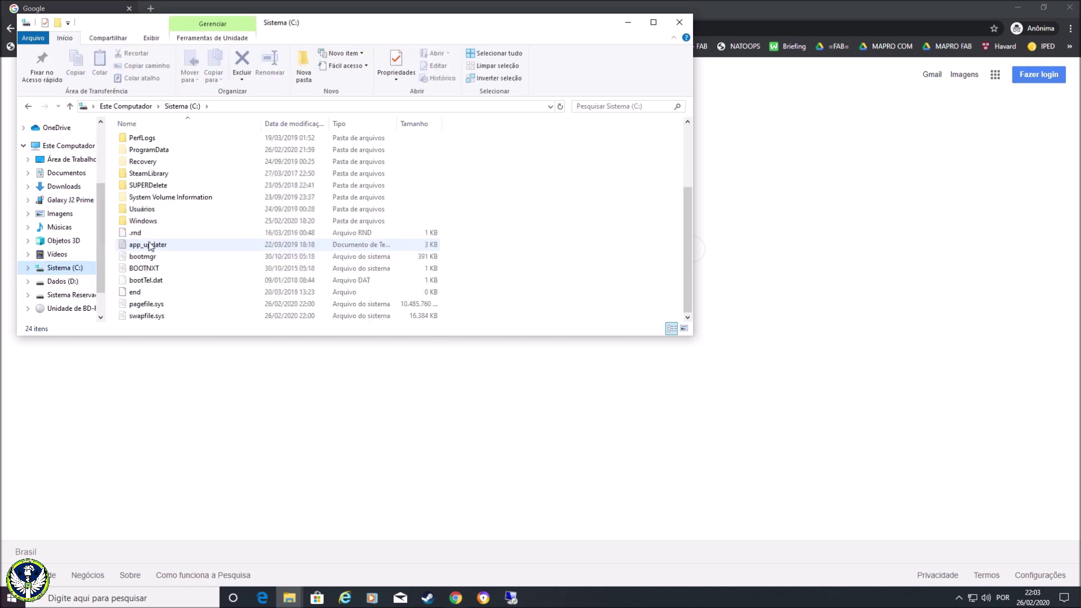
double_click(145, 210)
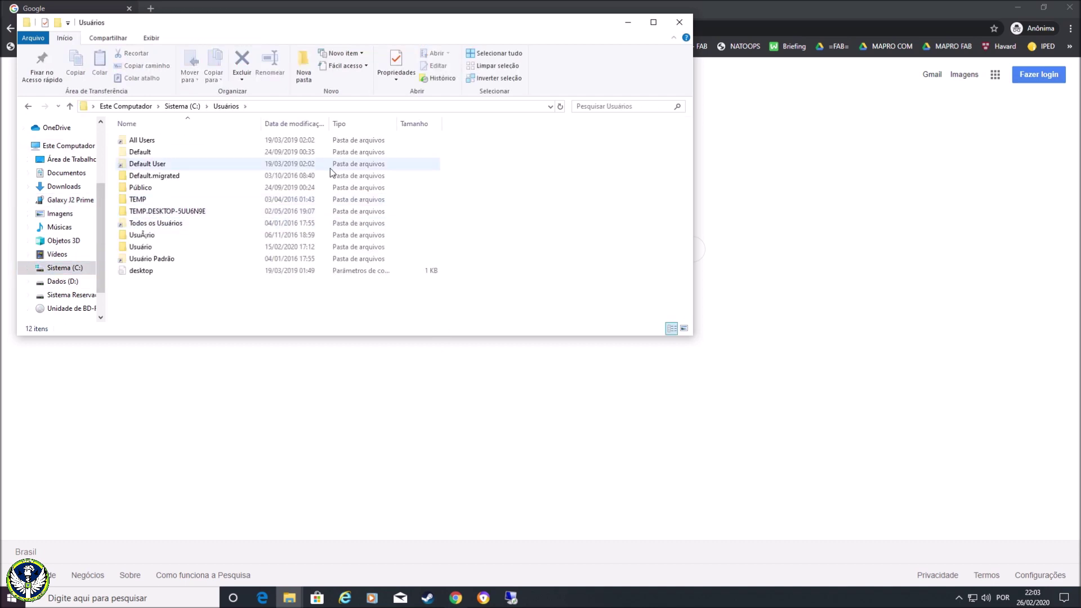
double_click(172, 247)
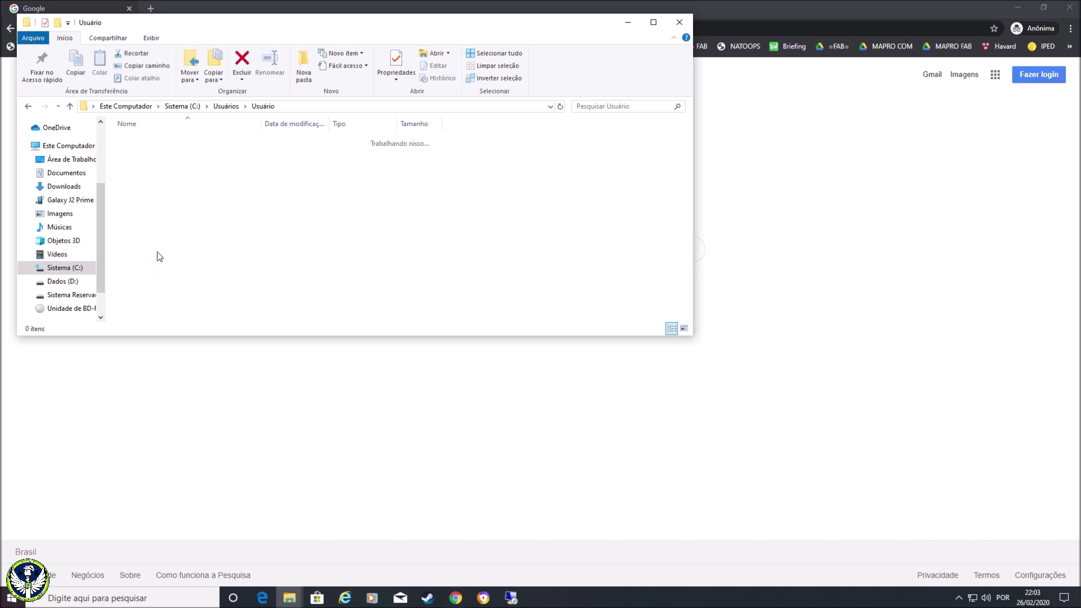
Open the DCS.openbeta folder inside Jogos Salvos.
scroll(169, 271, "down", 3)
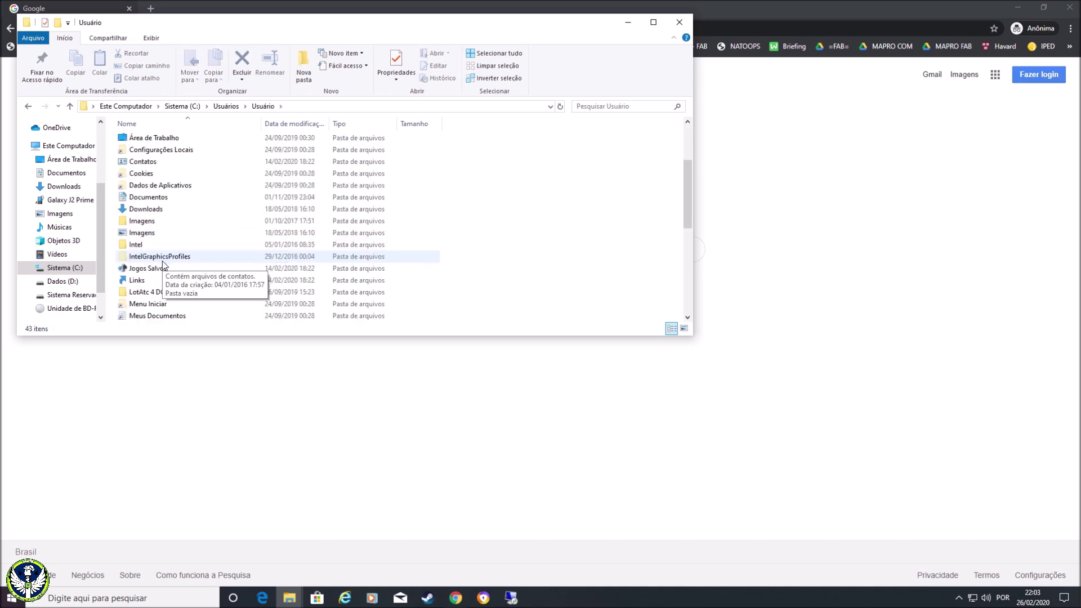
left_click(168, 268)
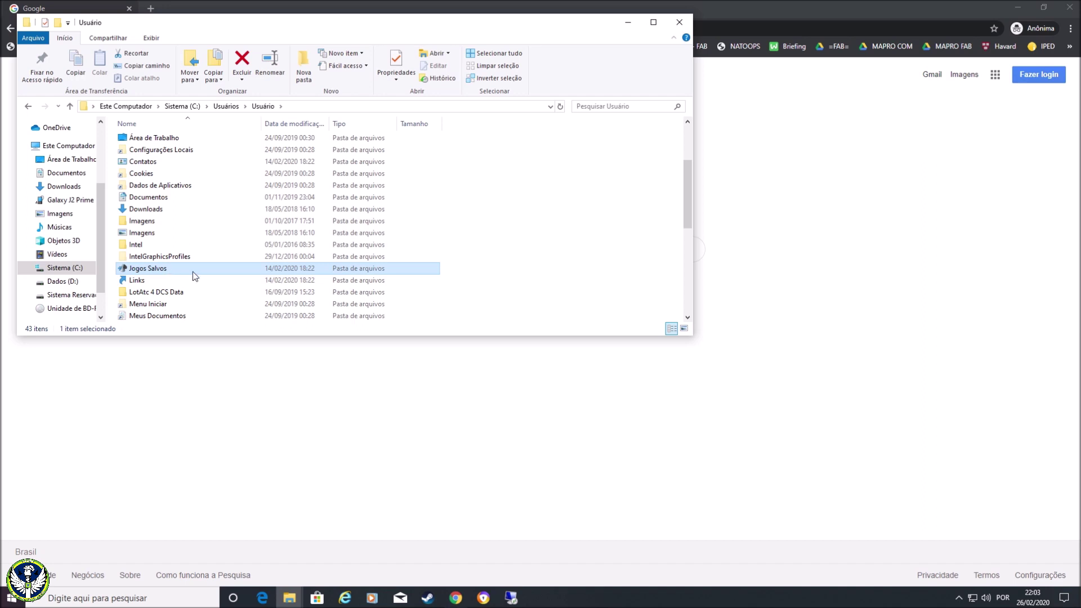
double_click(193, 269)
scroll(79, 224, "up", 2)
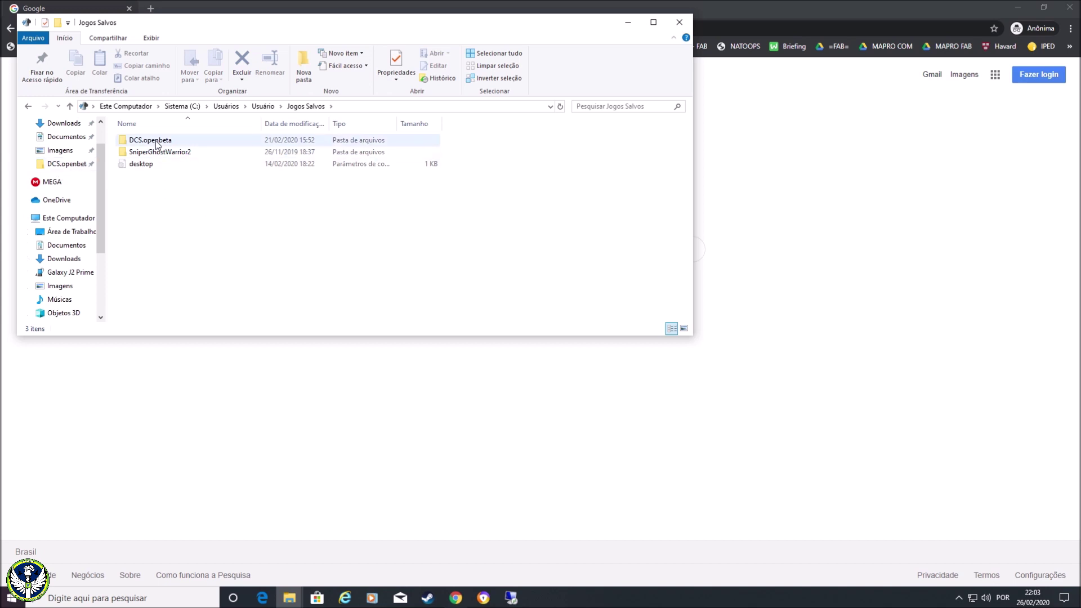
left_click(226, 141)
key("Return")
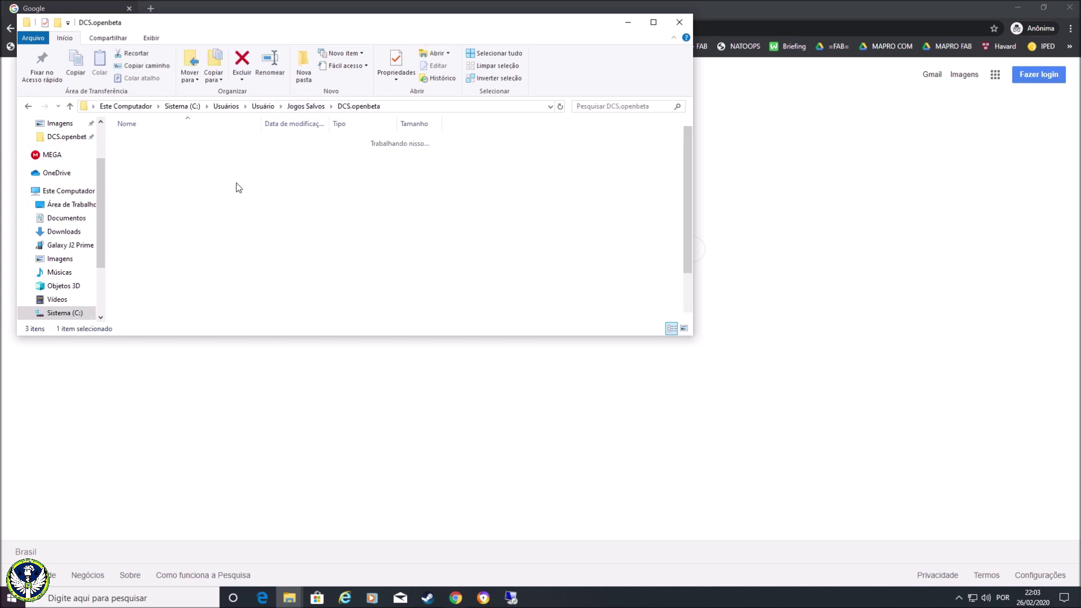
Look through DCS.openbeta, inspect the contents of its Liveries folder, and return to DCS.openbeta.
scroll(214, 224, "down", 2)
scroll(214, 223, "up", 2)
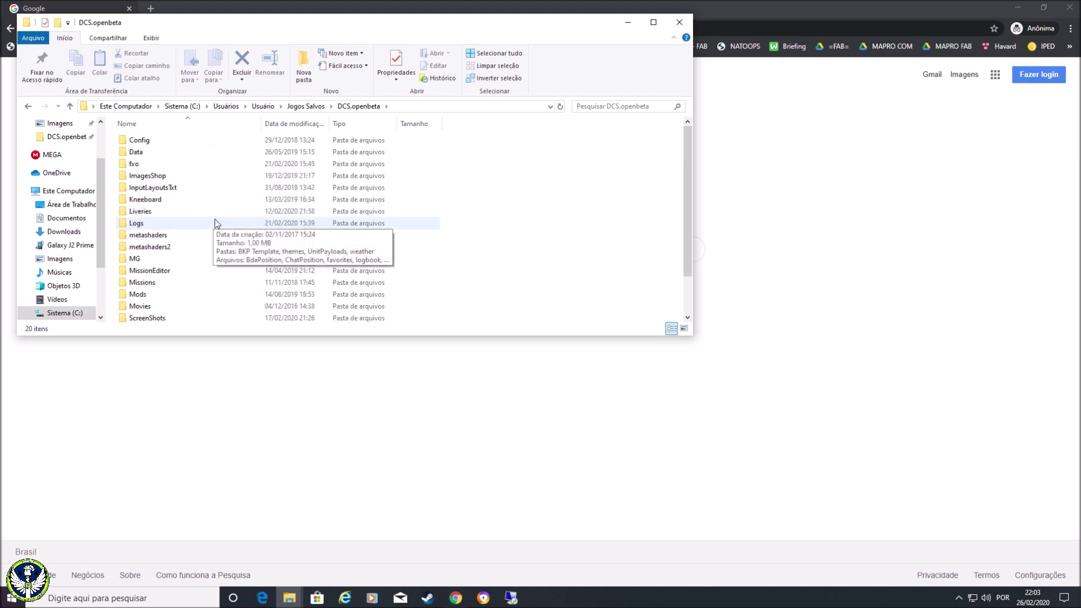
left_click(173, 199)
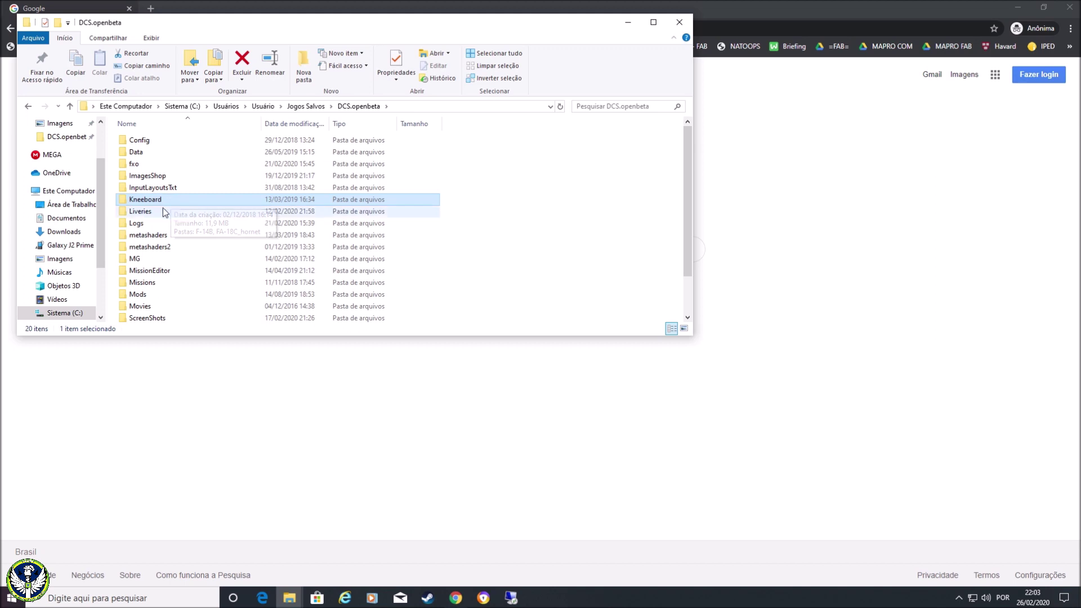
double_click(165, 211)
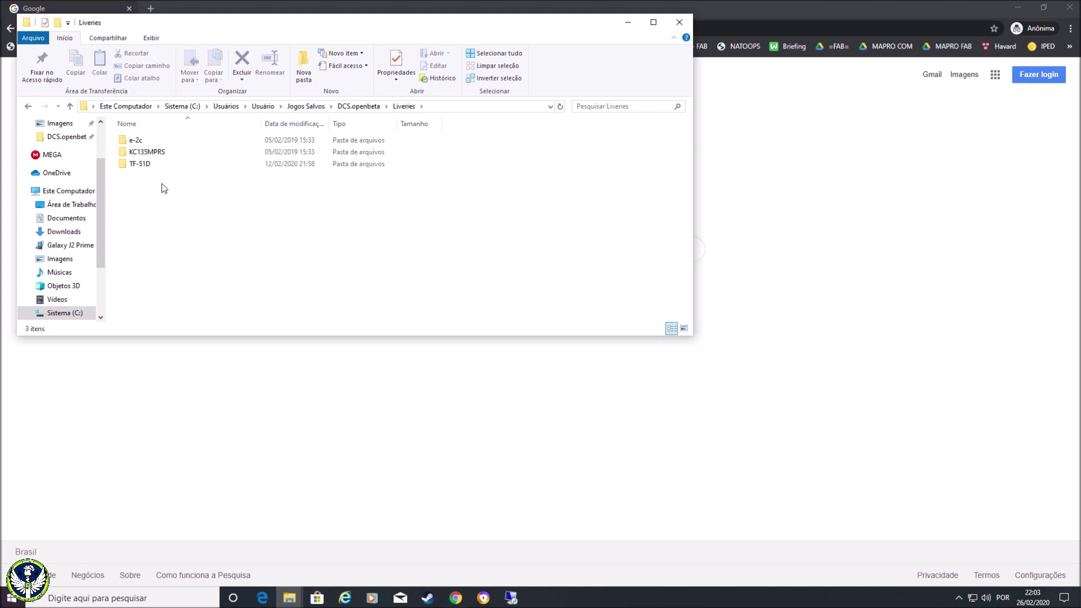
key("alt+Left")
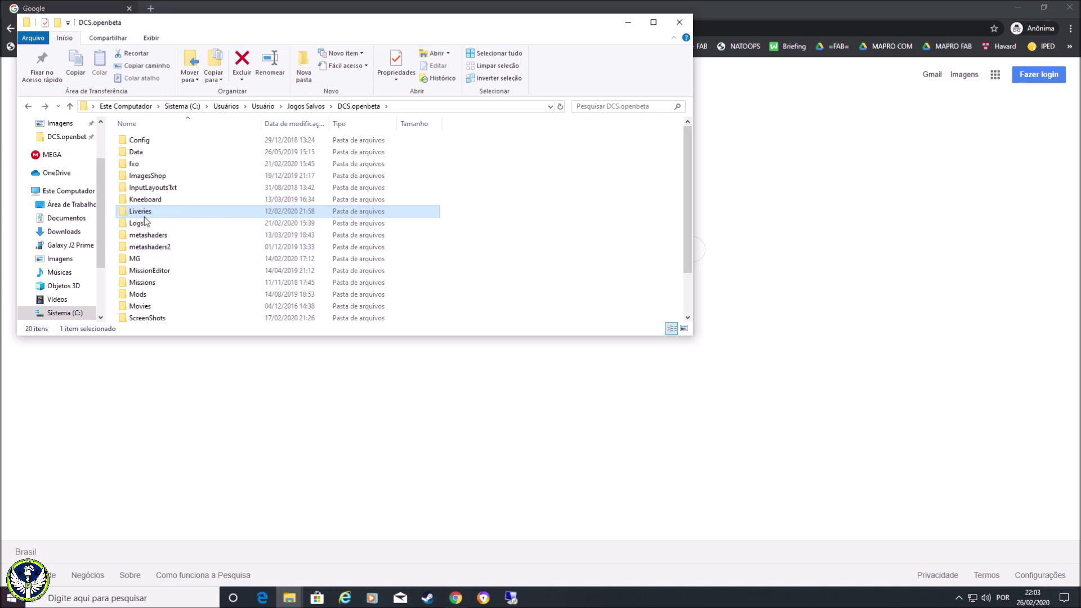
Inspect the subfolders of the Mods folder and return to DCS.openbeta.
scroll(198, 209, "down", 1)
scroll(198, 209, "down", 1)
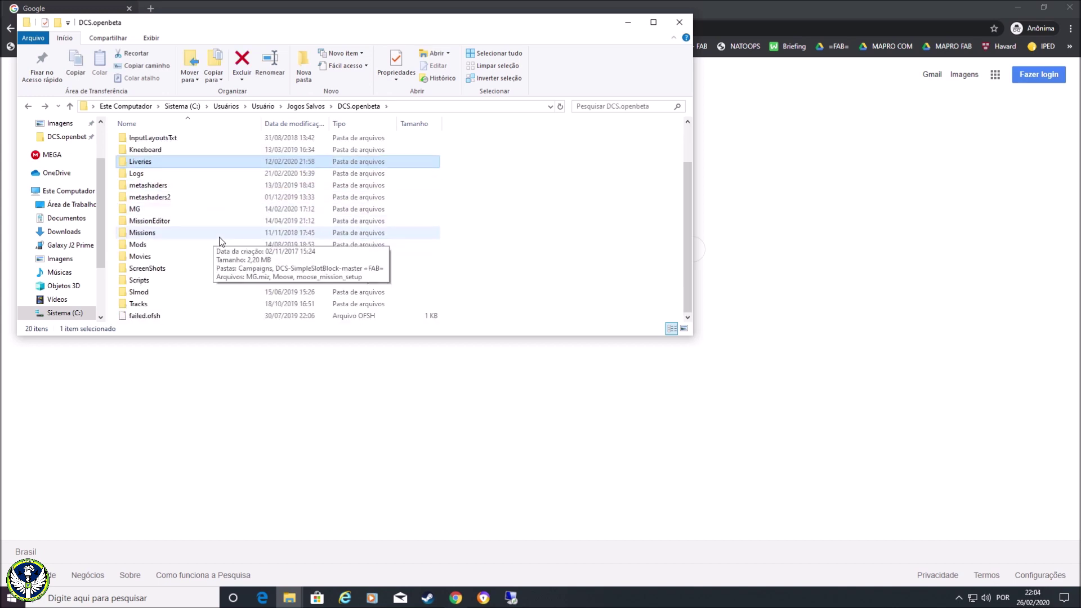
left_click(190, 246)
double_click(189, 247)
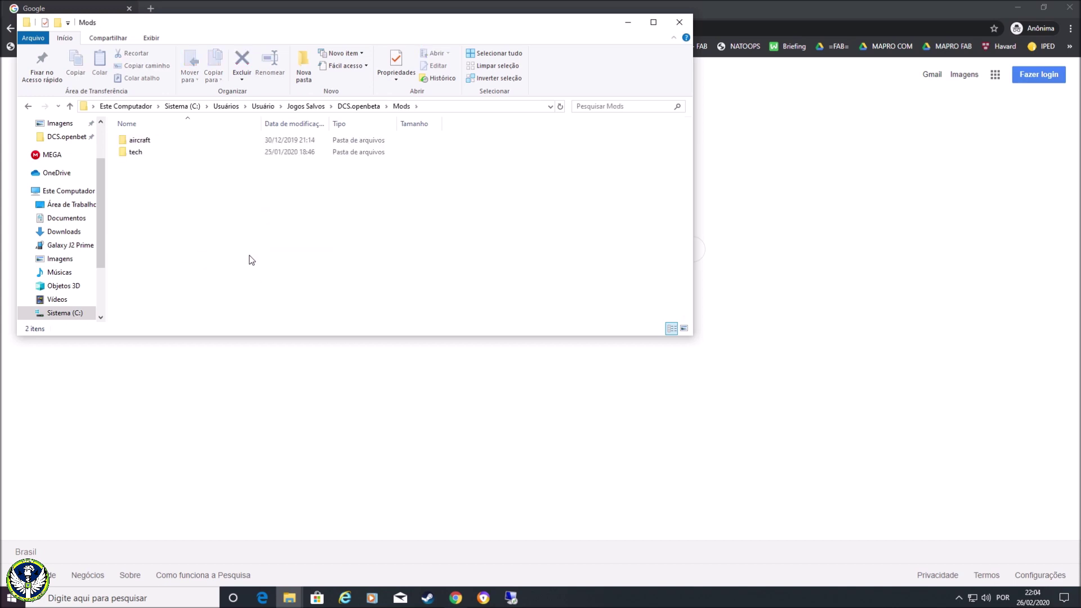
key("alt+Left")
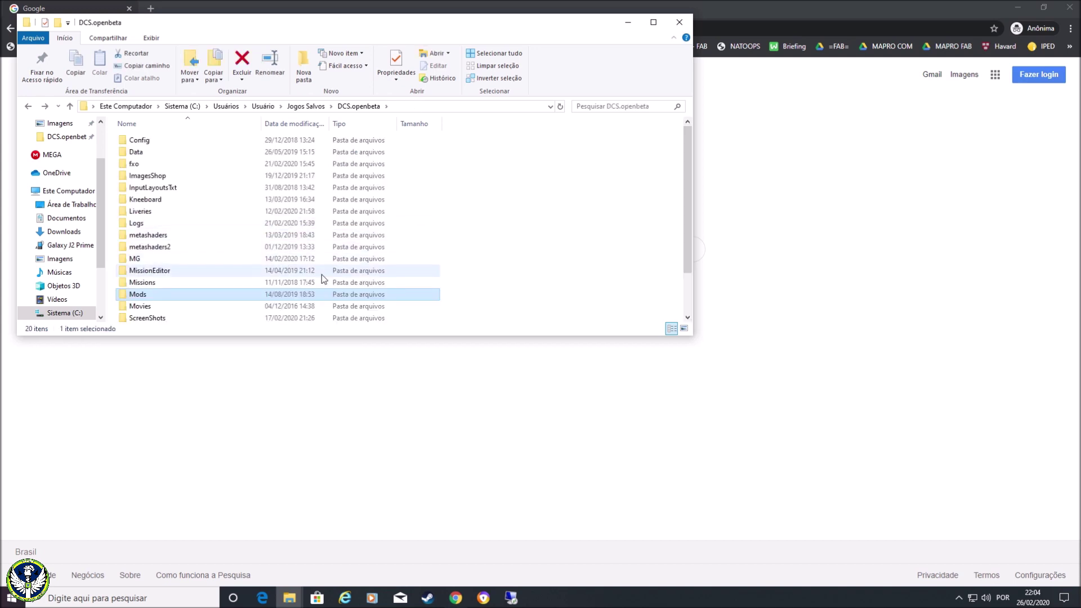
Switch to Chrome and search Google for "dcs mod a-4".
key("alt+Tab")
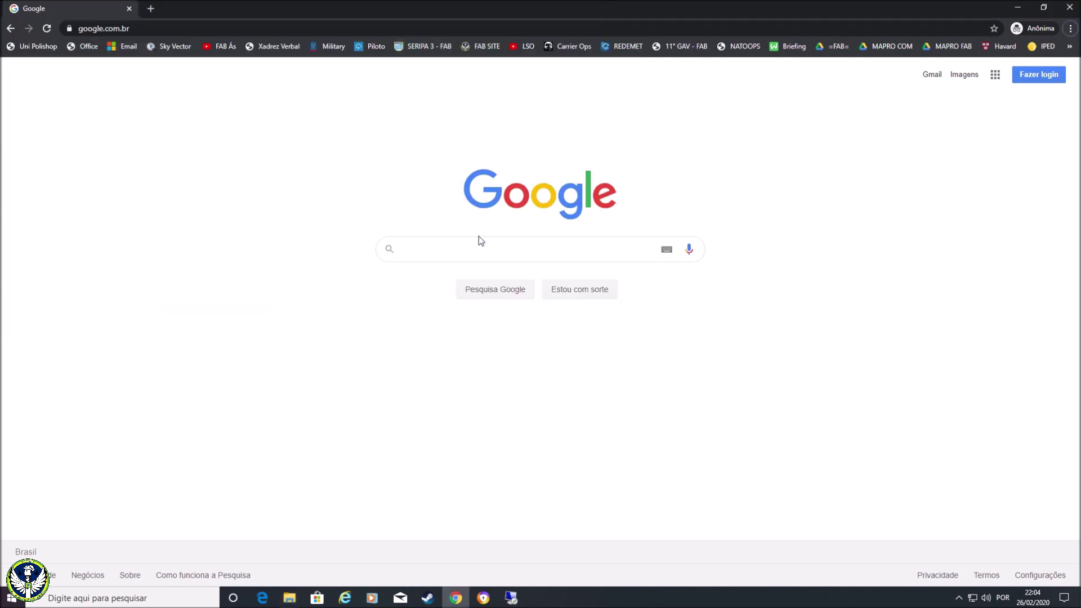
left_click(310, 22)
type("dcs a")
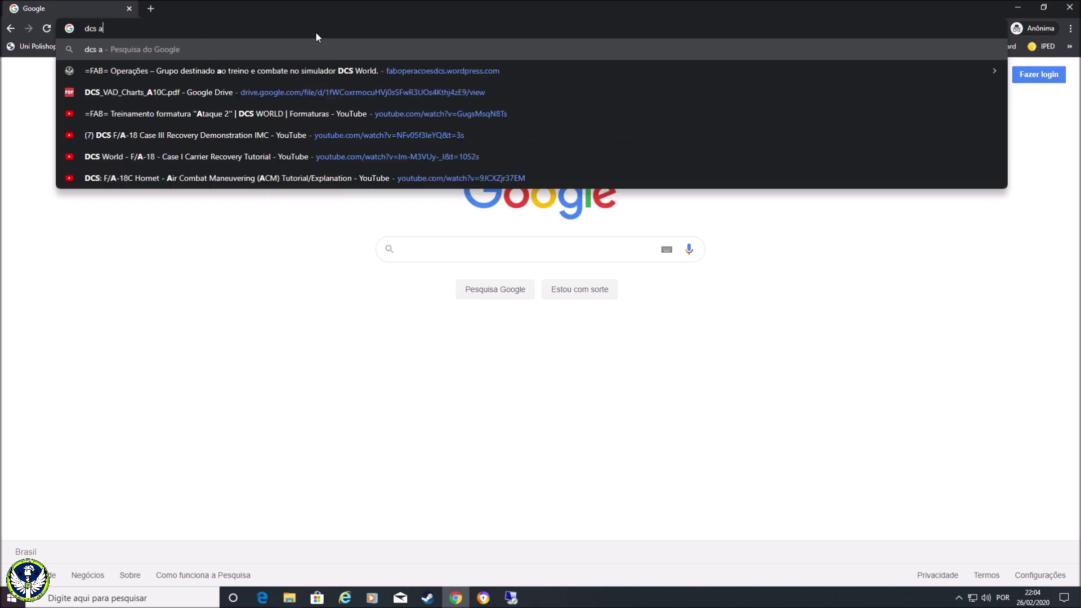
key("BackSpace")
type("mod ")
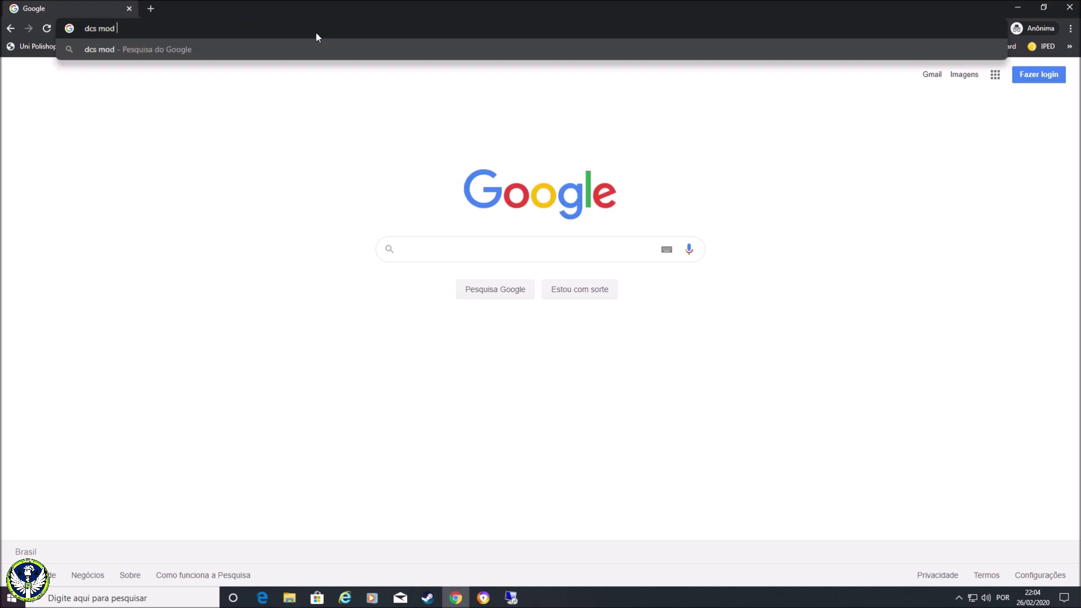
type("a-4")
key("Return")
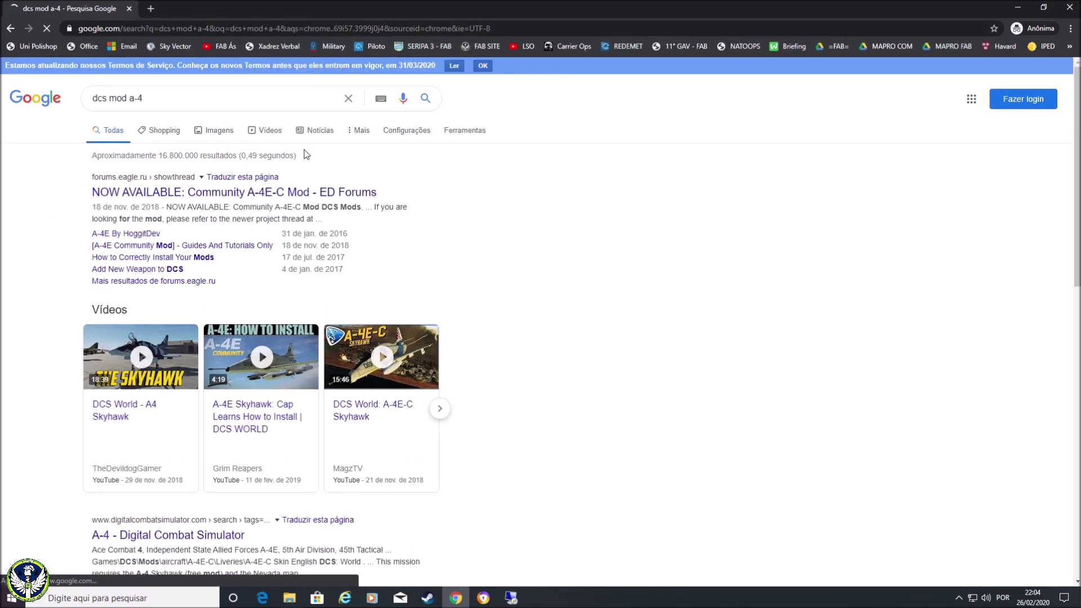
Open the Community A-4E-C Mod forum result, follow its link to the newer project thread, and open the mod's GitHub page from there.
left_click(236, 195)
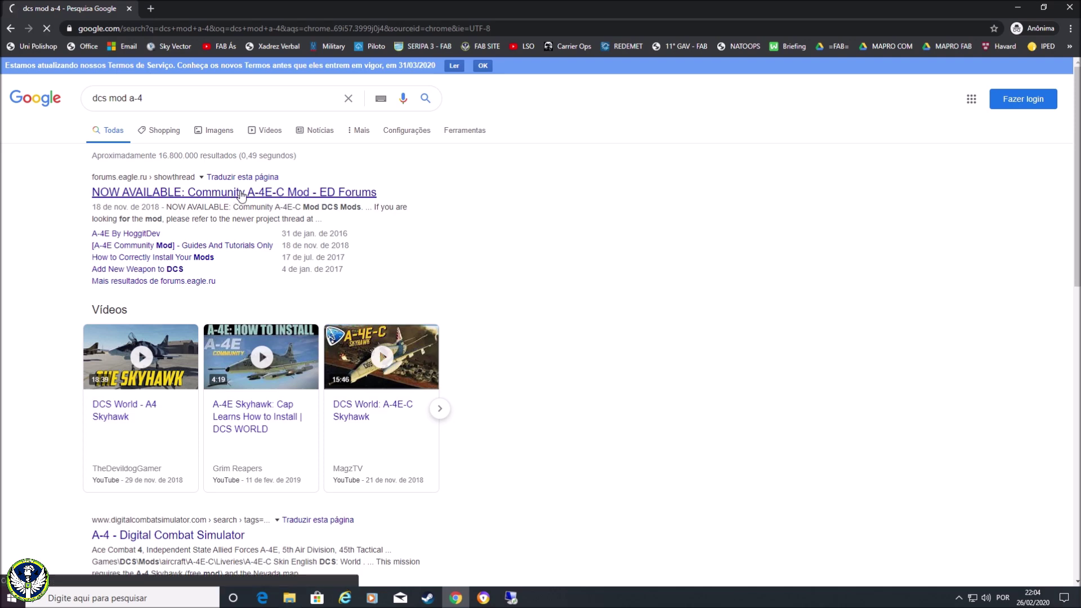
scroll(413, 242, "down", 4)
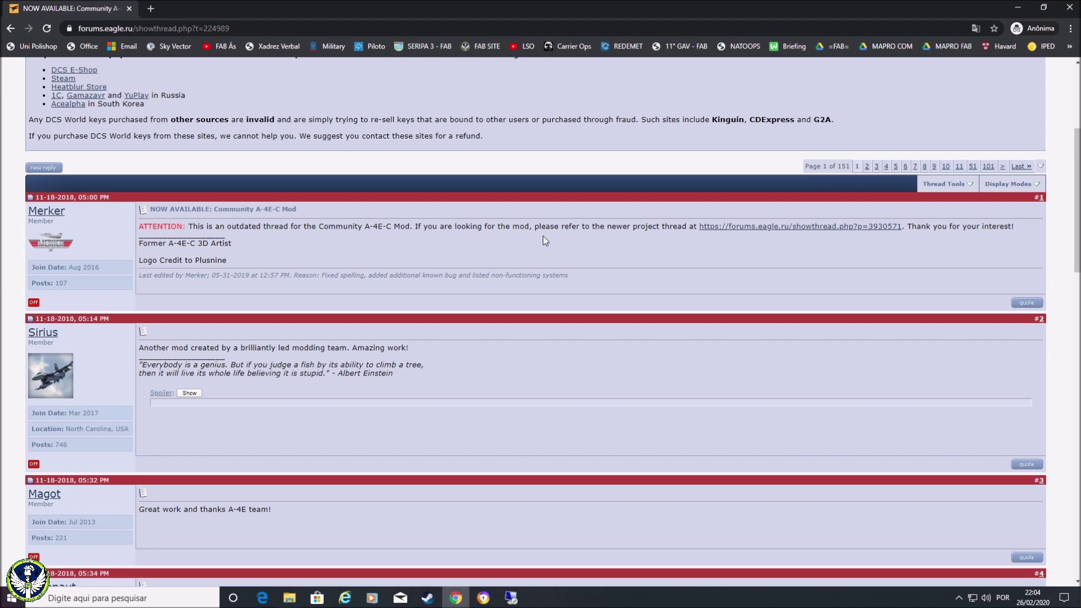
left_click(754, 227)
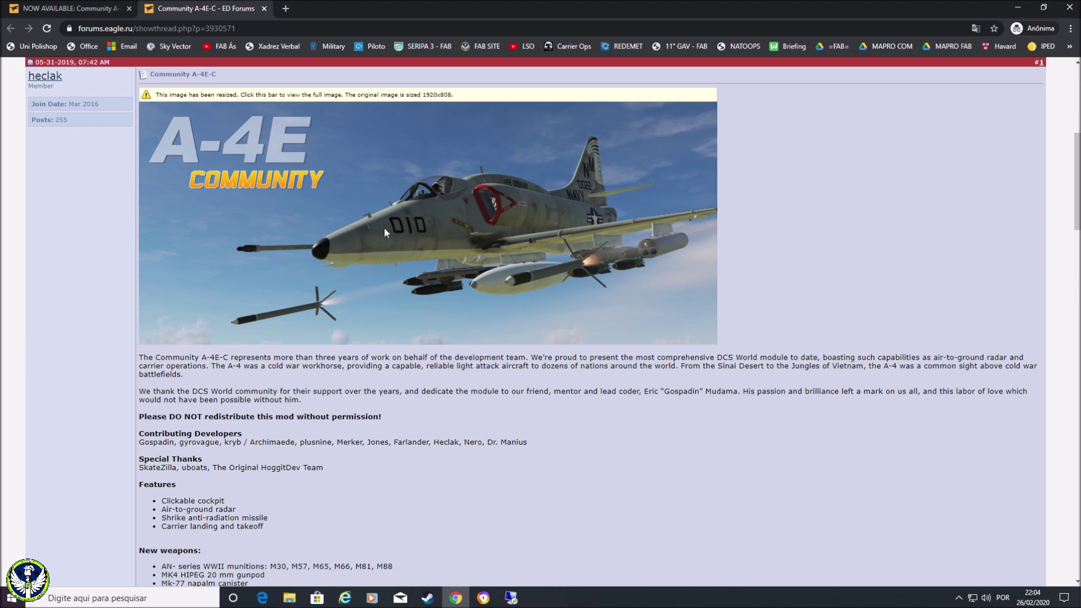
scroll(282, 207, "down", 4)
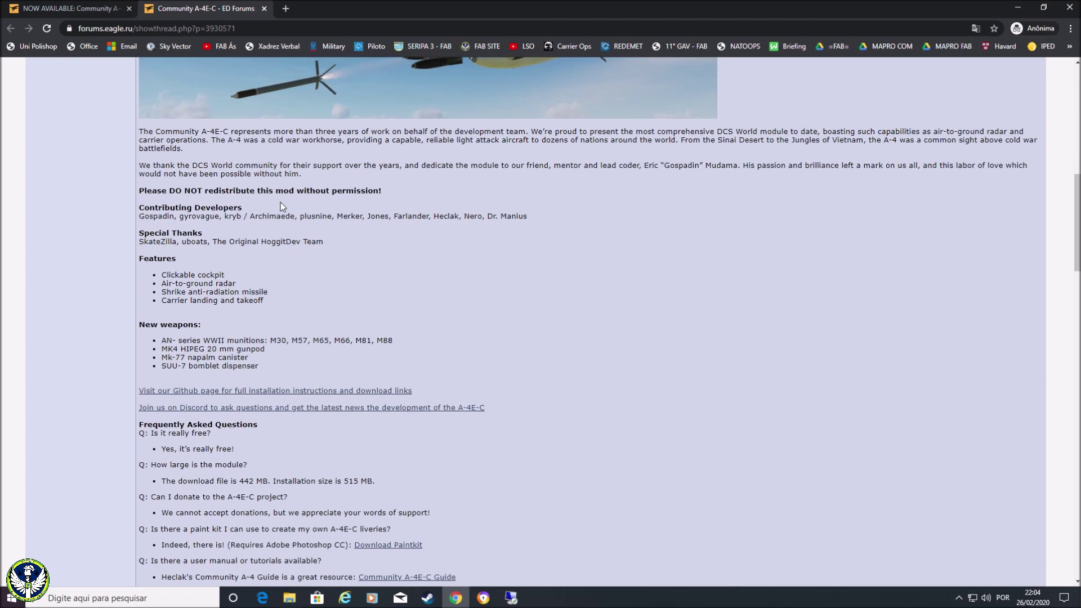
left_click(265, 390)
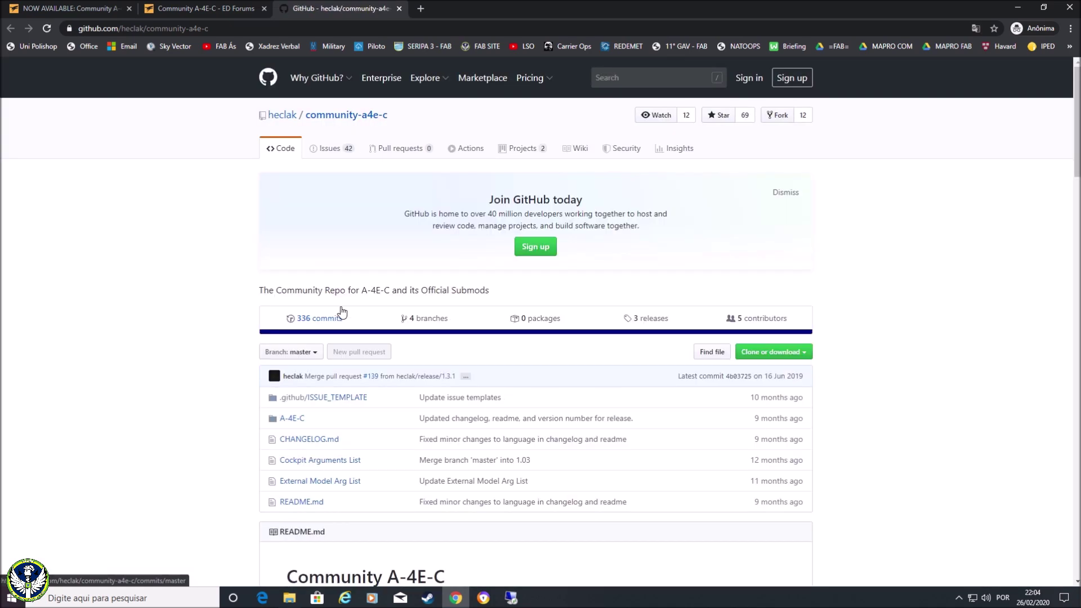
Download the community-a4e-c repository as a ZIP and save it as community-a4e-c-master in Downloads.
scroll(339, 311, "down", 1)
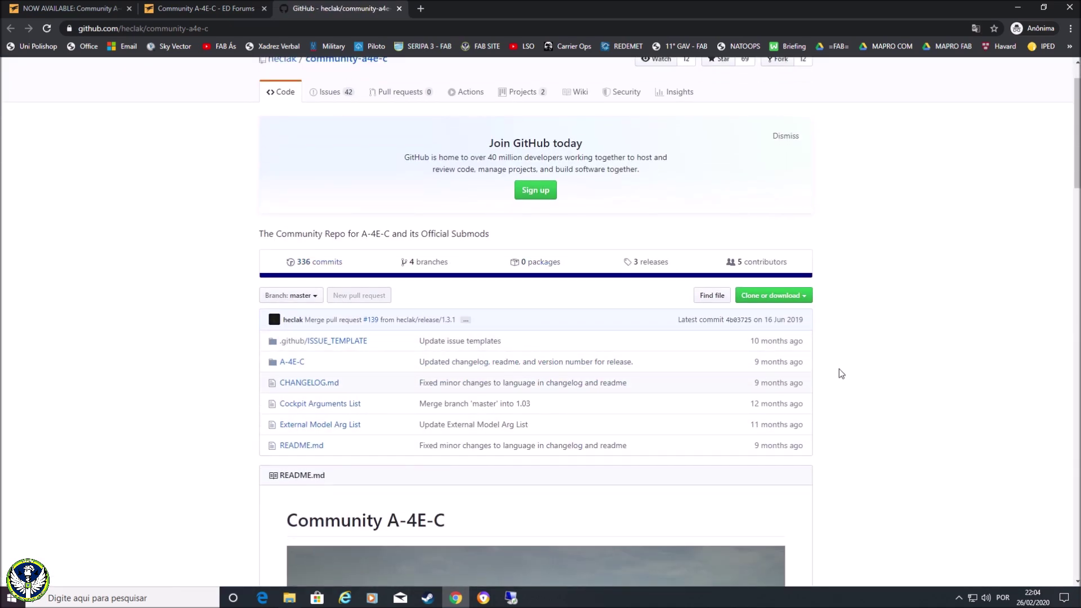
left_click(801, 304)
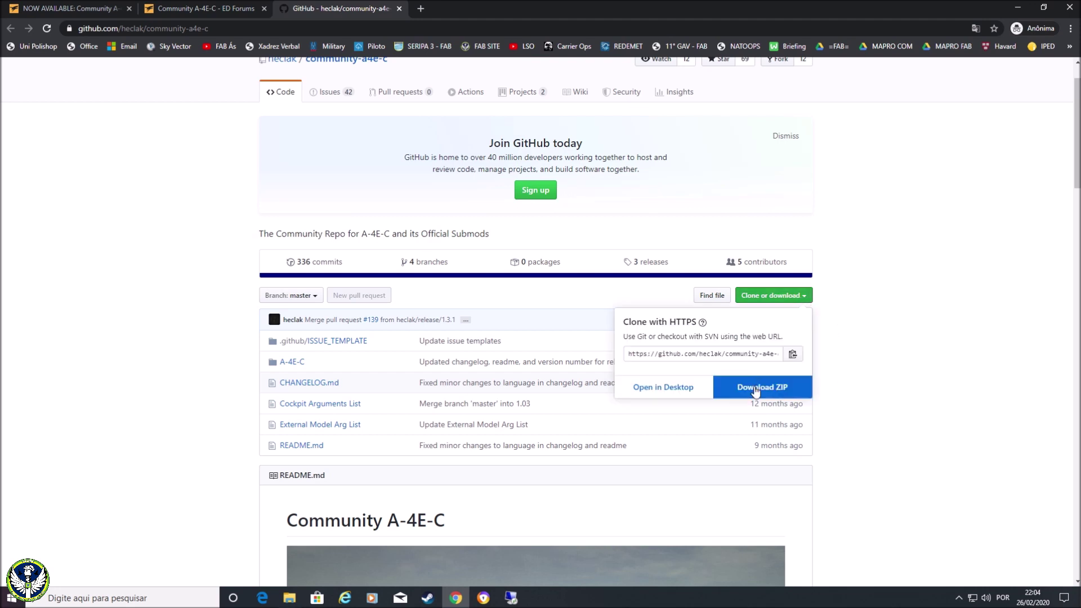
left_click(751, 394)
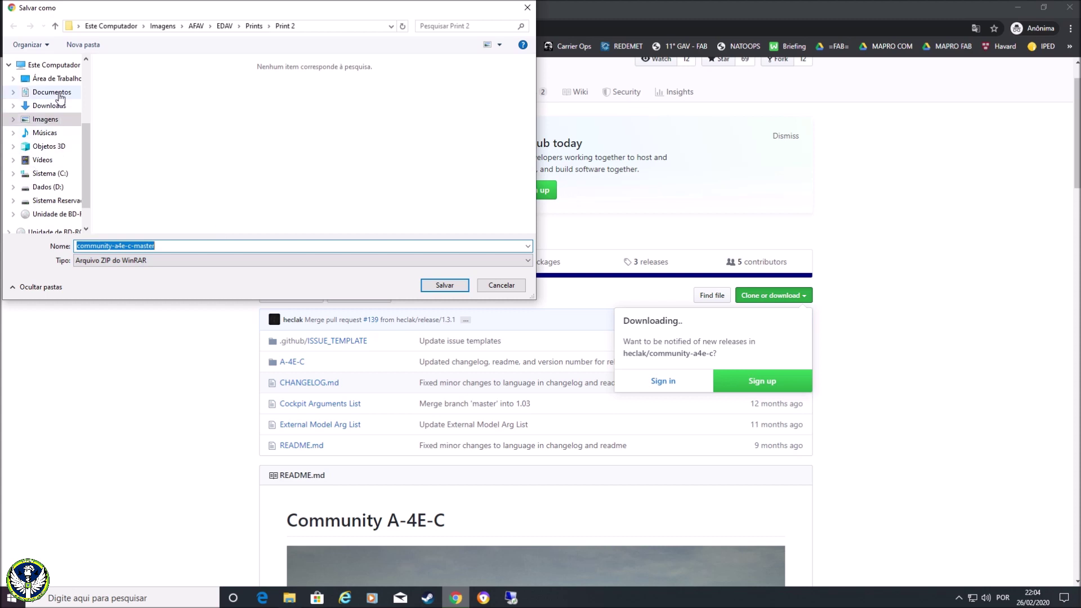
left_click(58, 104)
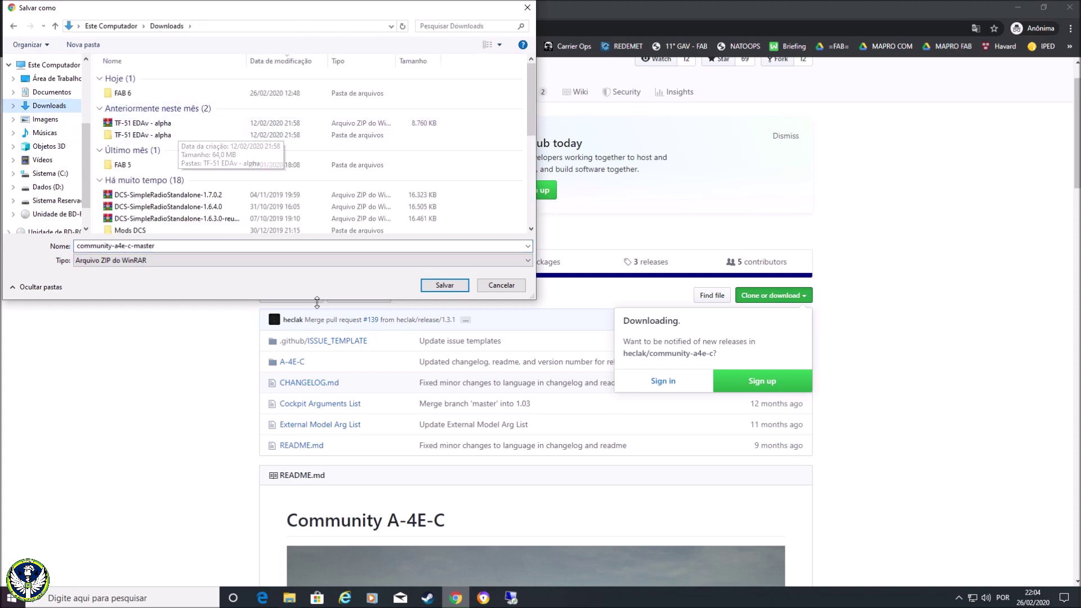
left_click(439, 286)
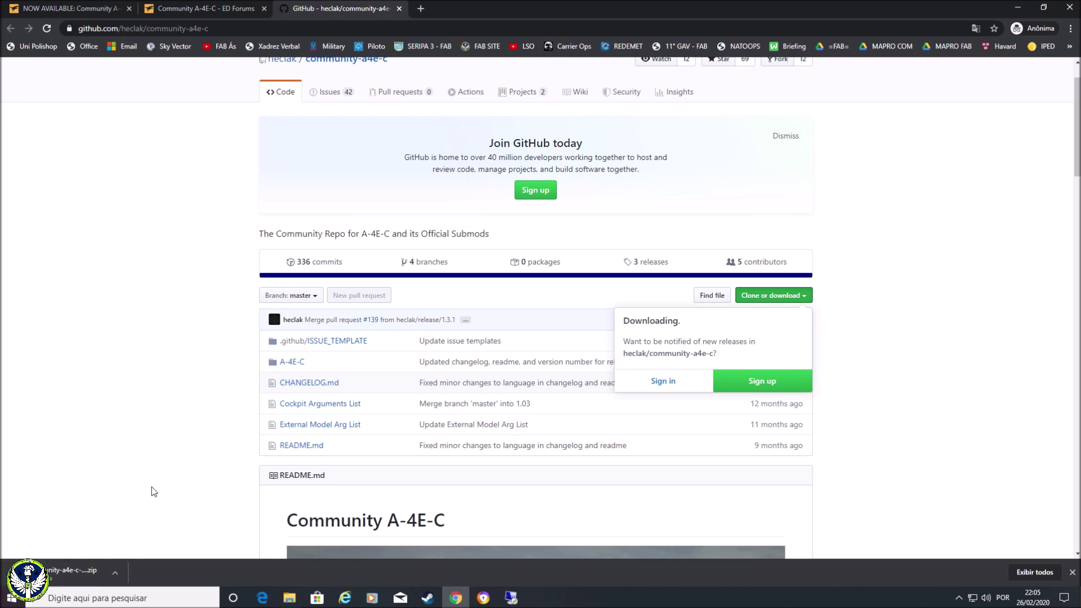
Open the Mods DCS folder inside Downloads in a new File Explorer window.
key("super+e")
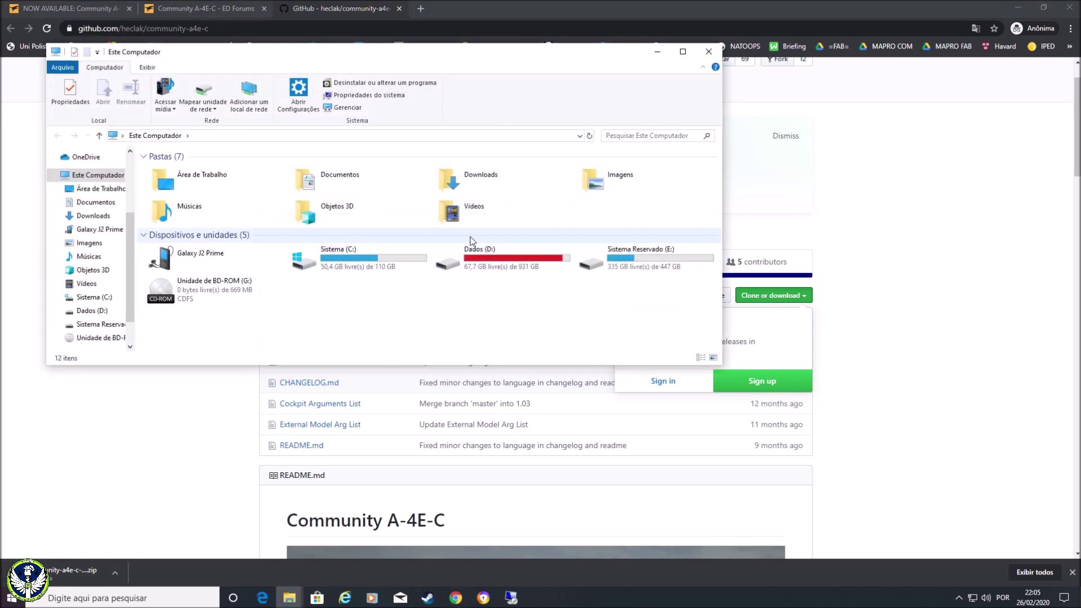
double_click(492, 258)
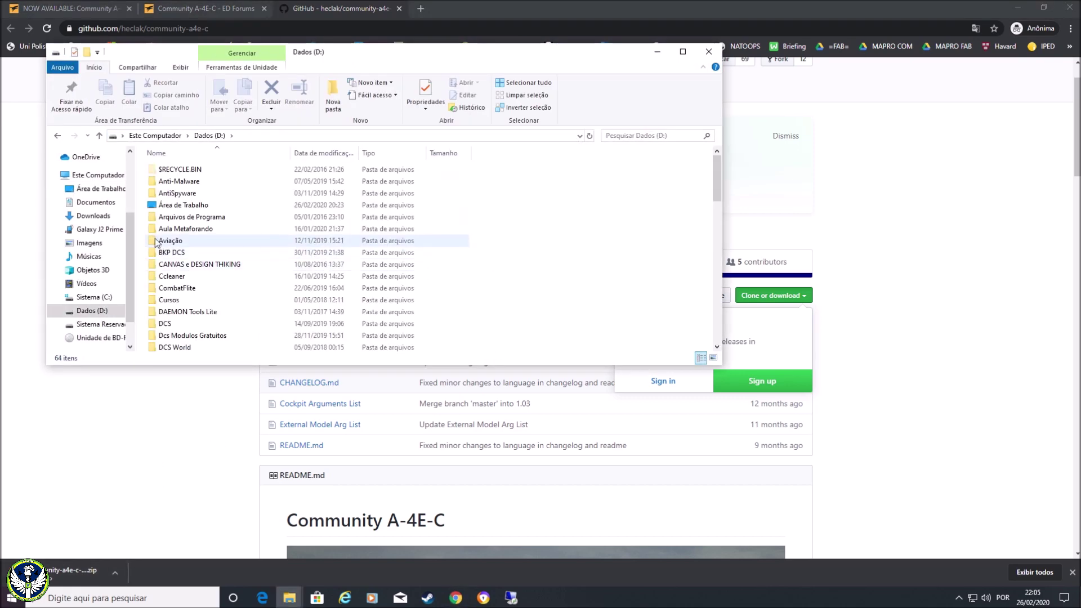
left_click(90, 215)
scroll(184, 246, "down", 12)
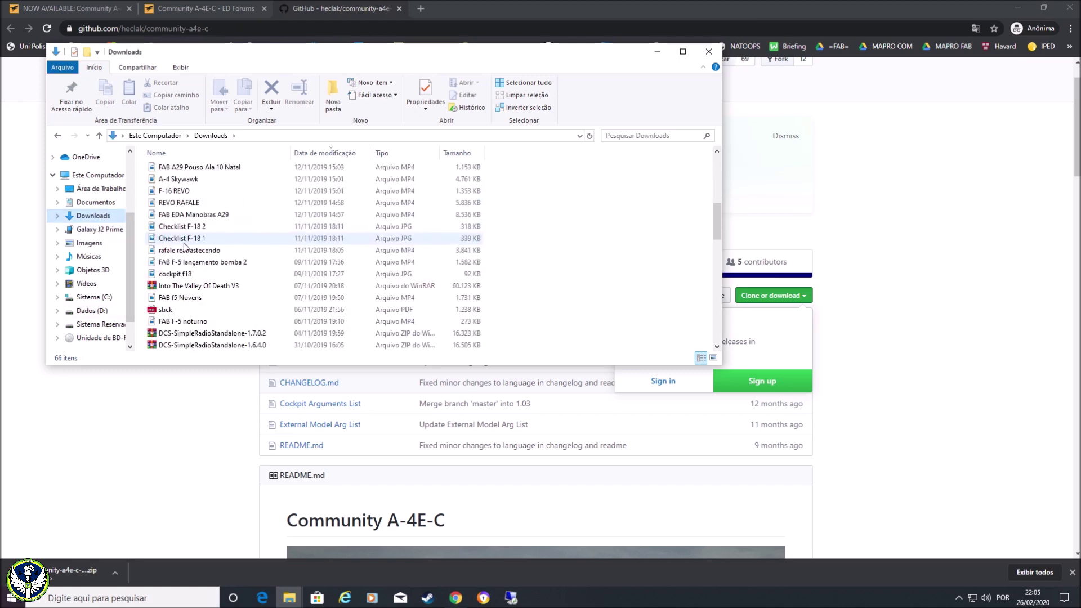
left_click(195, 185)
double_click(196, 186)
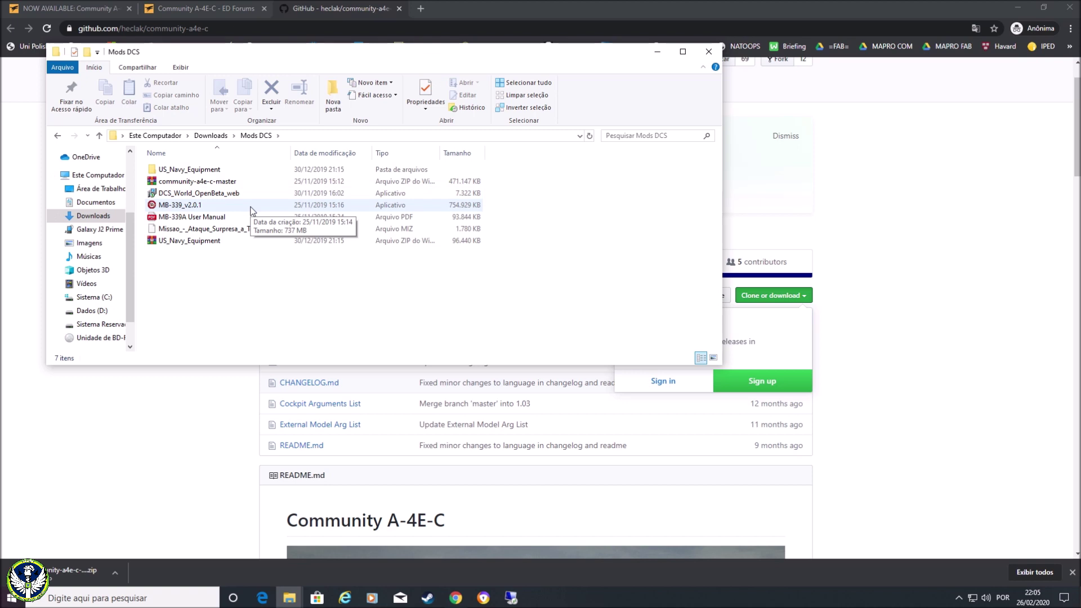
Extract the community-a4e-c-master ZIP archive into its own community-a4e-c-master folder.
left_click(224, 182)
right_click(224, 181)
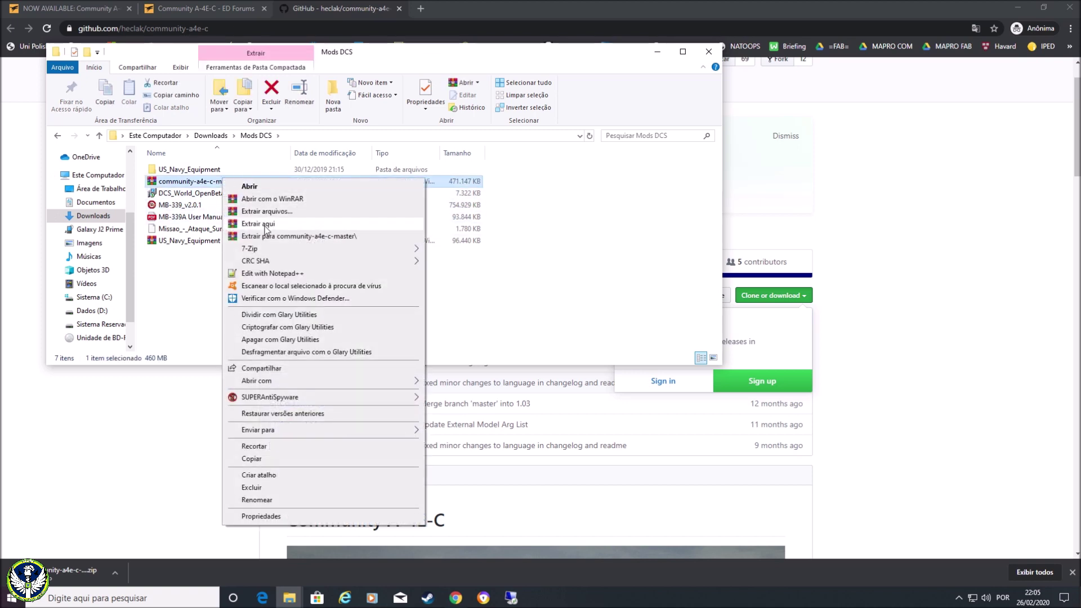
left_click(293, 237)
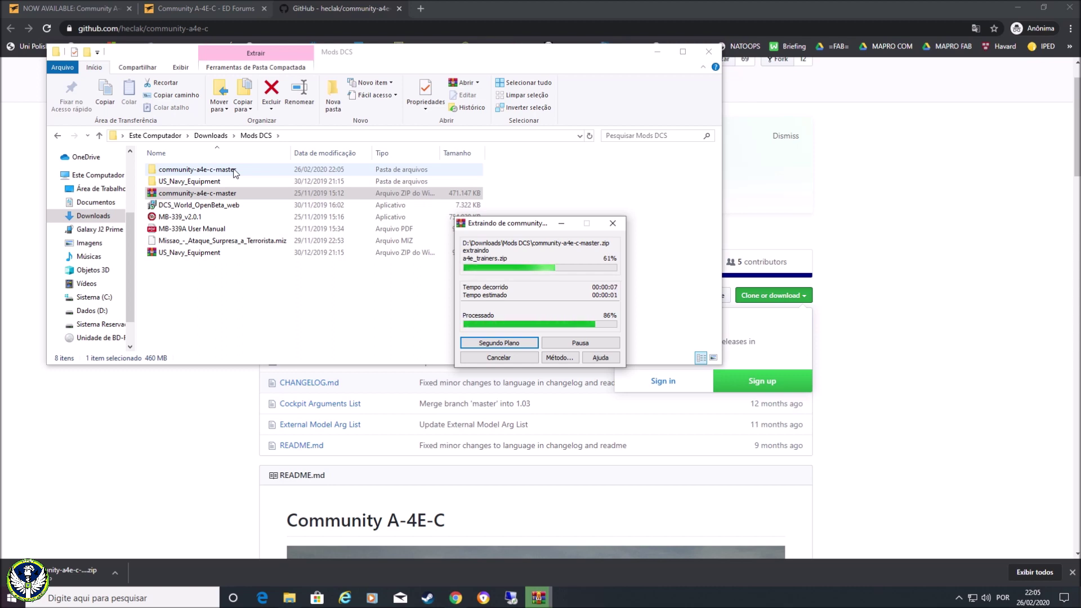
Open the extracted community-a4e-c-master folder and its nested folder, check inside the A-4E-C folder, and return to its parent.
double_click(235, 170)
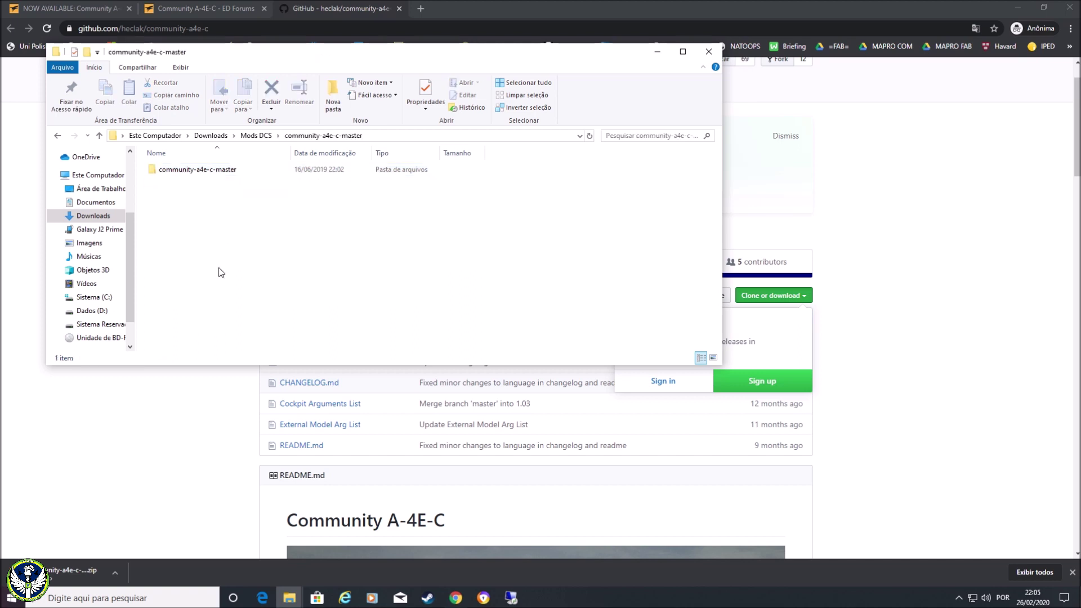
double_click(223, 171)
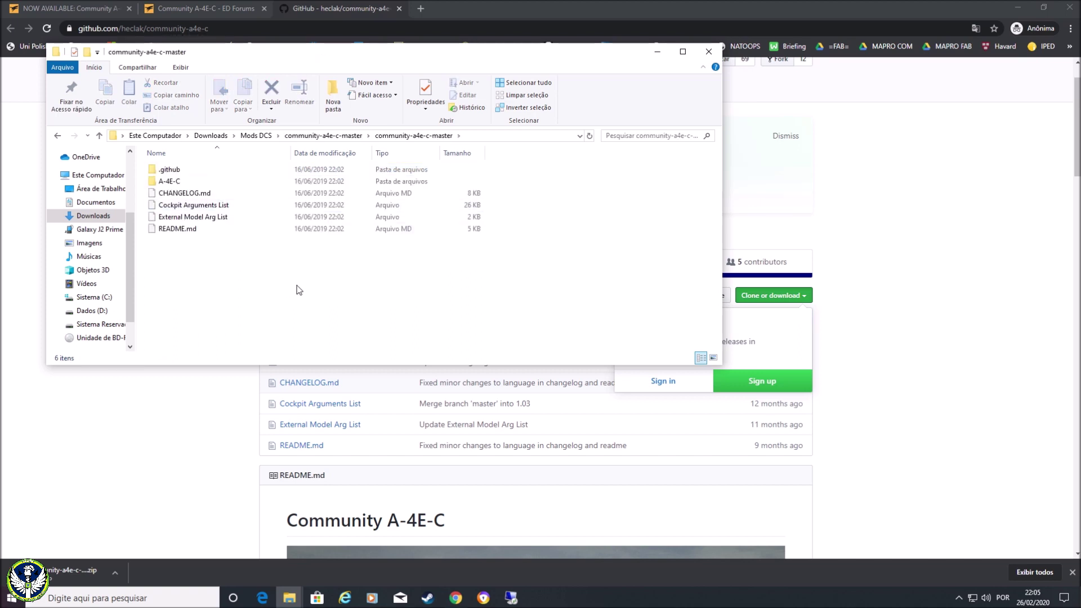
key("a")
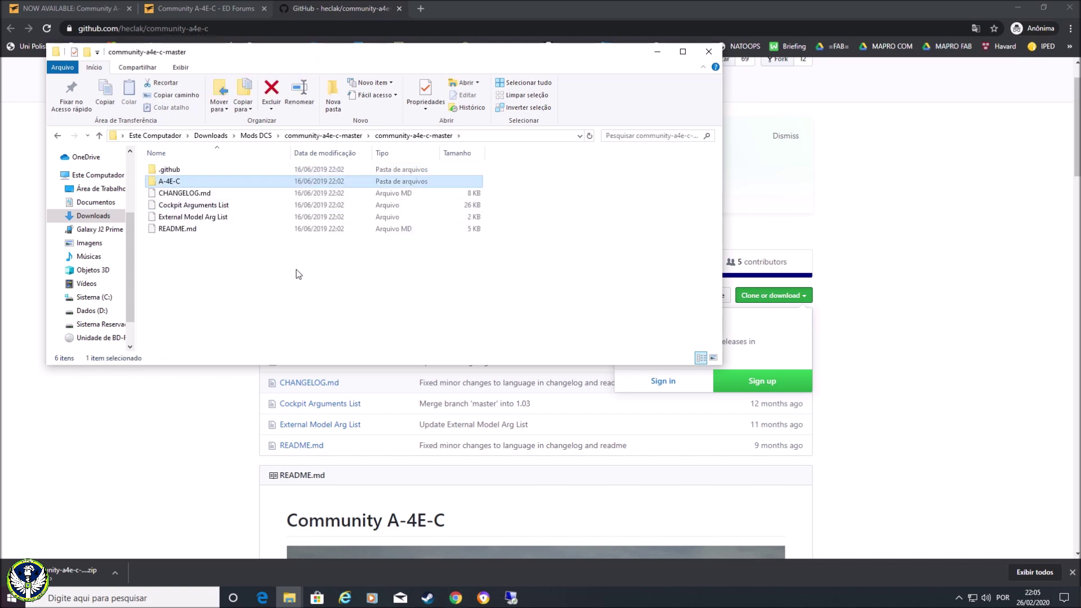
double_click(172, 184)
key("alt+Left")
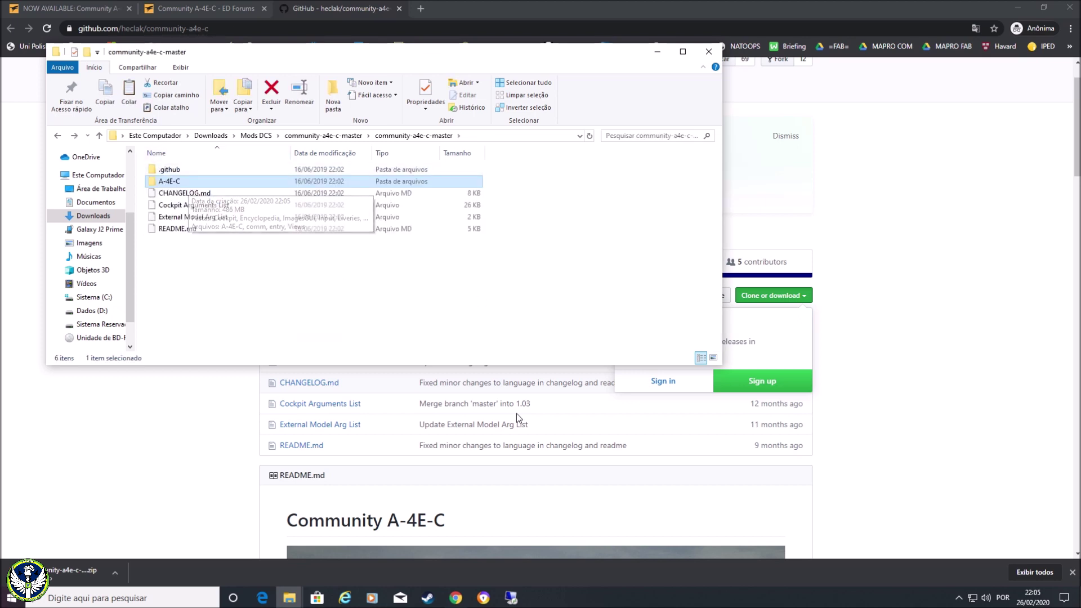
Switch to the DCS.openbeta saved games window and open the aircraft folder inside Mods.
mouse_move(289, 598)
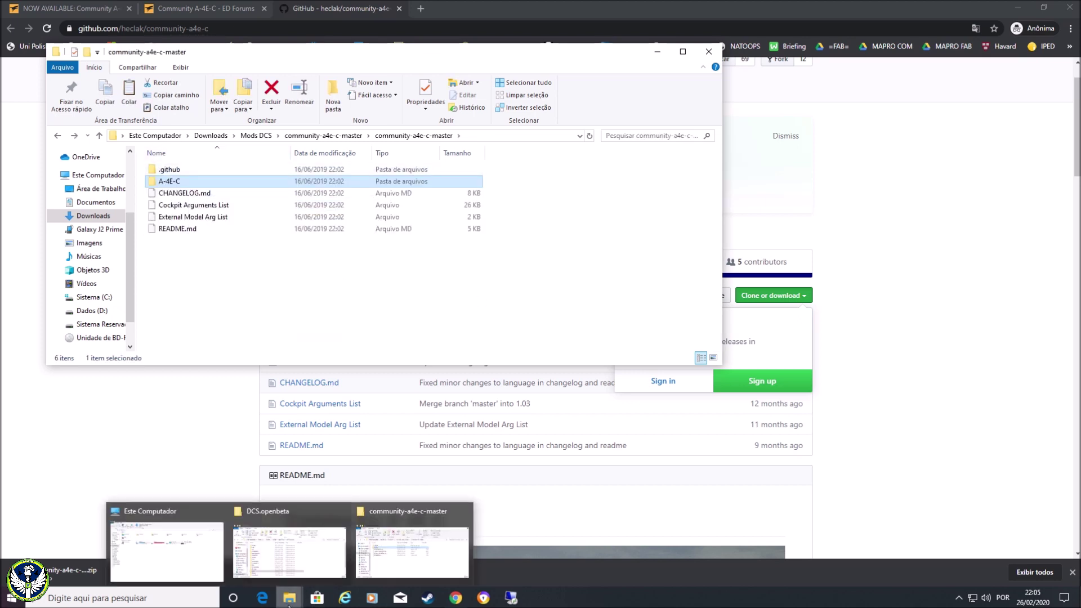
left_click(291, 536)
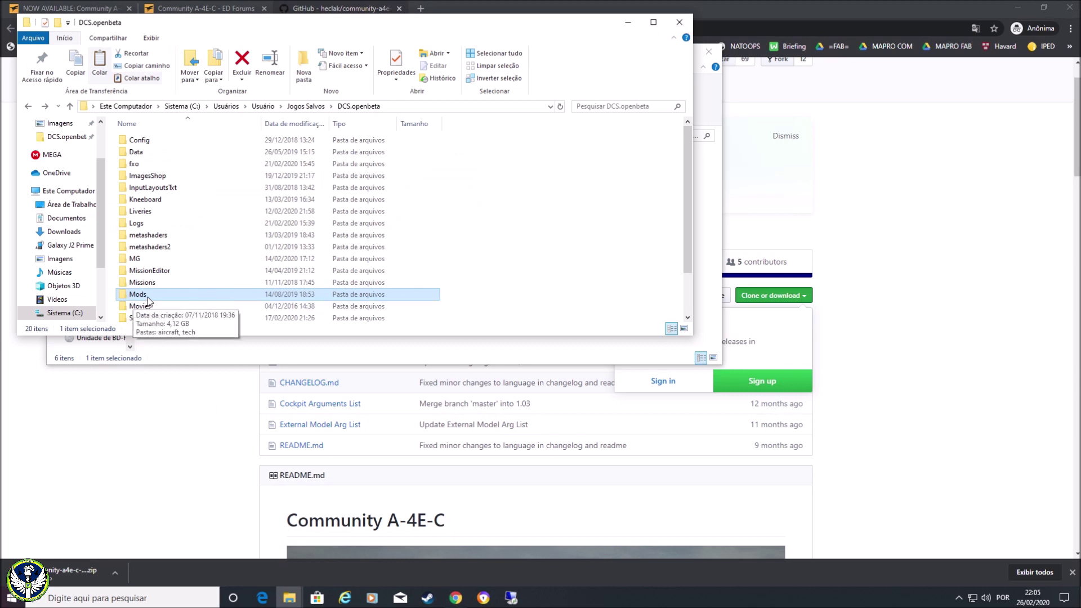
double_click(252, 297)
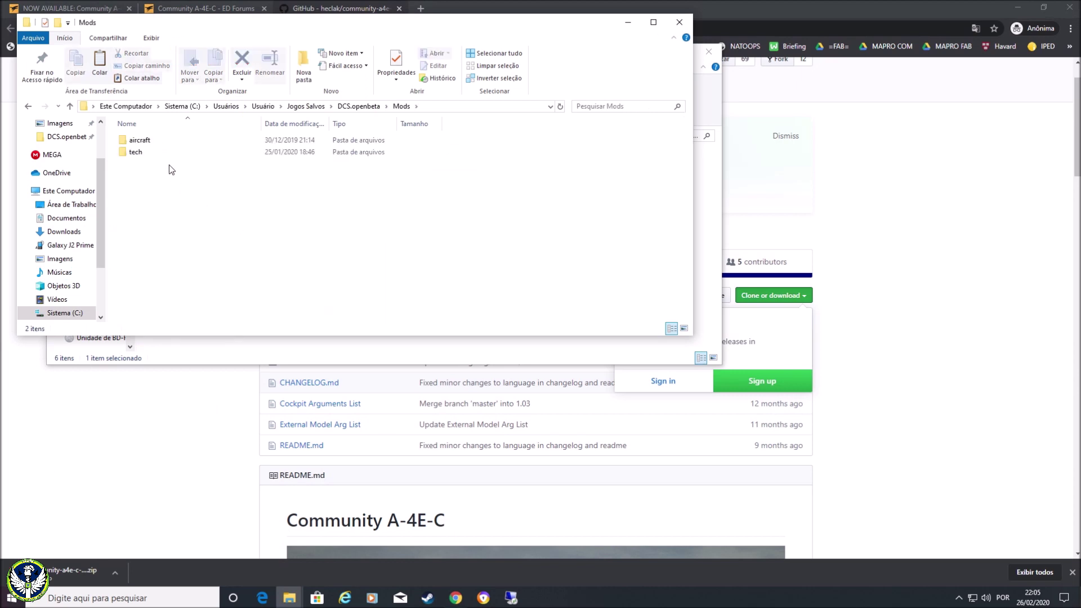
left_click(151, 140)
double_click(151, 139)
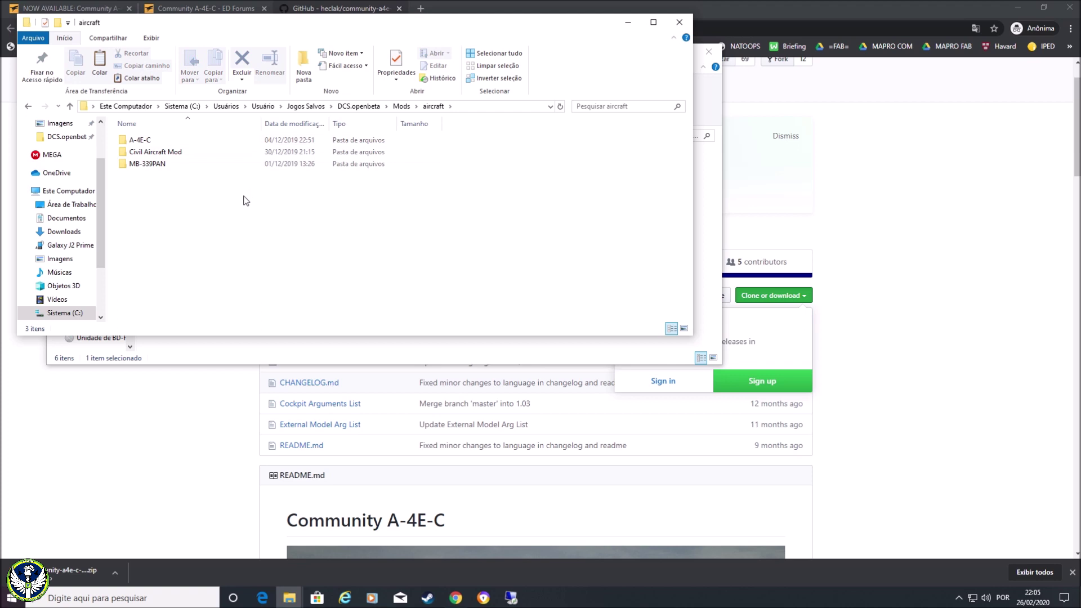
Review the A-4E-C, Civil Aircraft Mod and MB-339PAN folders, checking inside MB-339PAN before returning to the aircraft folder.
left_click(180, 137)
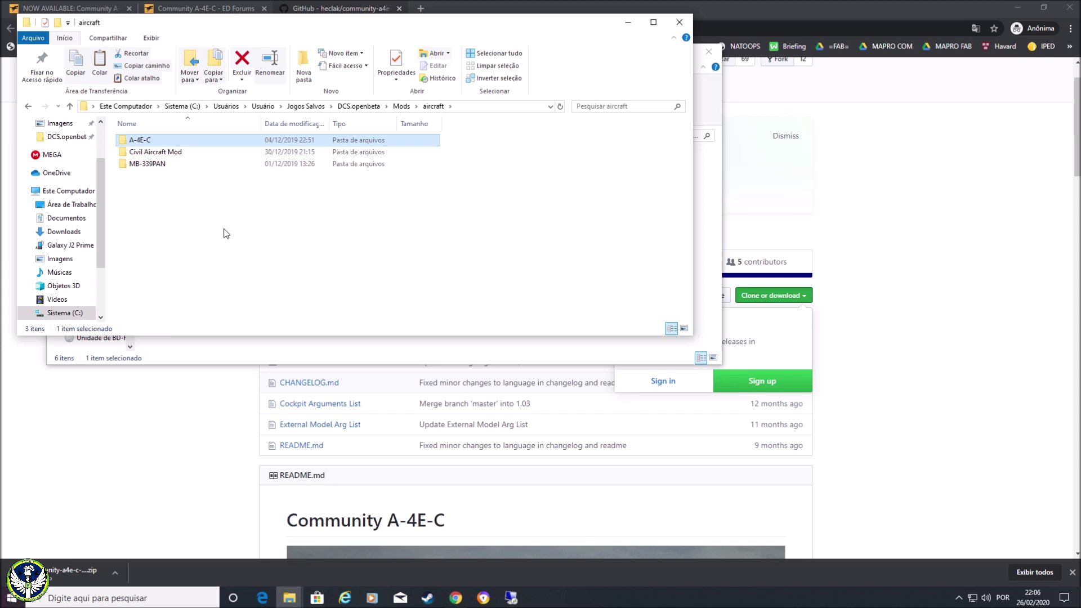
left_click(146, 151)
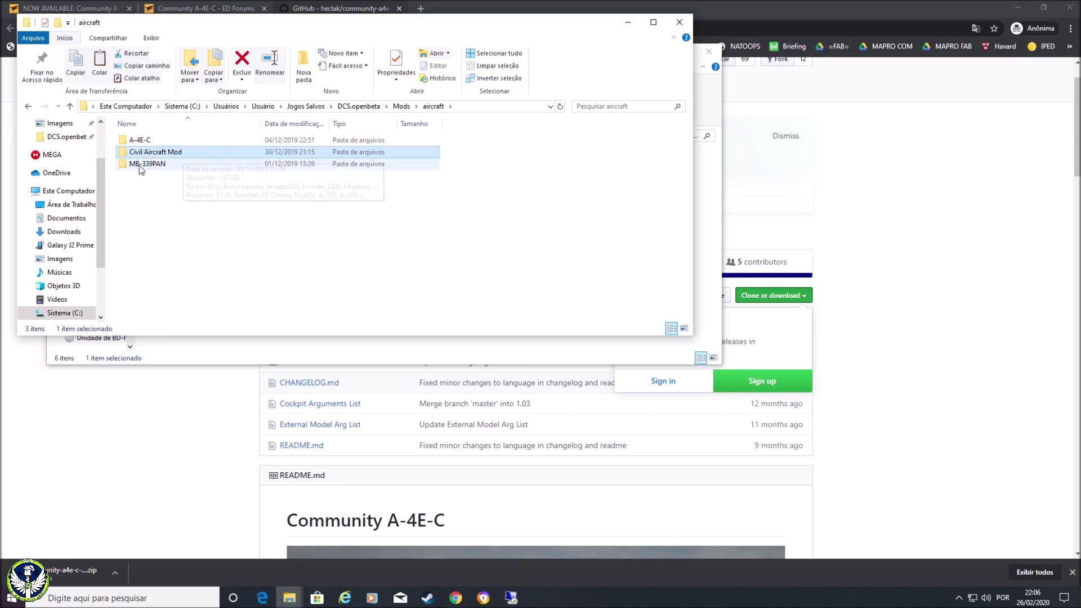
left_click(168, 167)
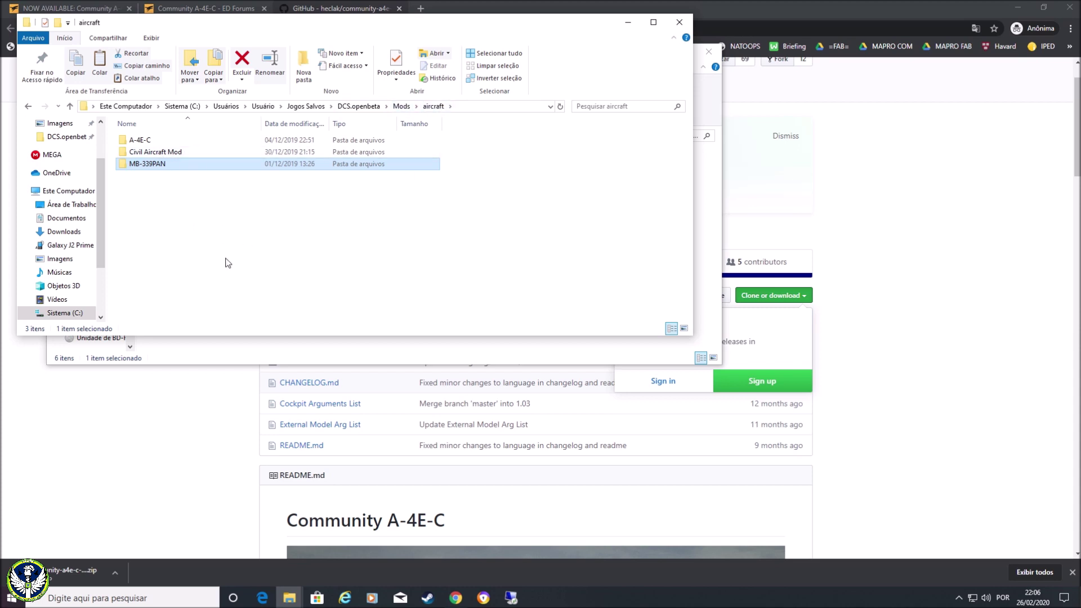
key("Return")
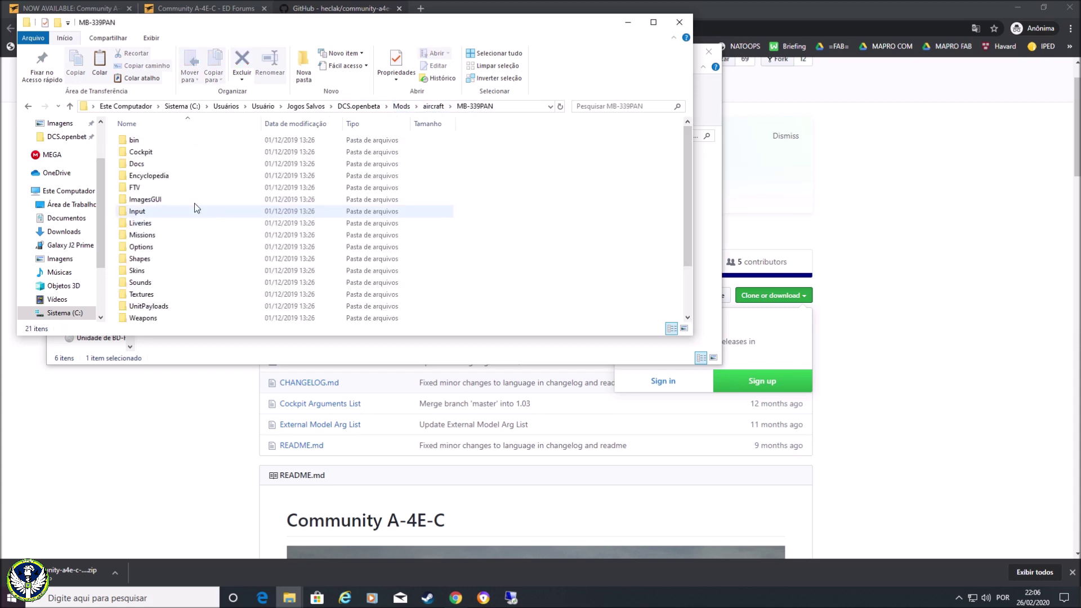
key("alt+Left")
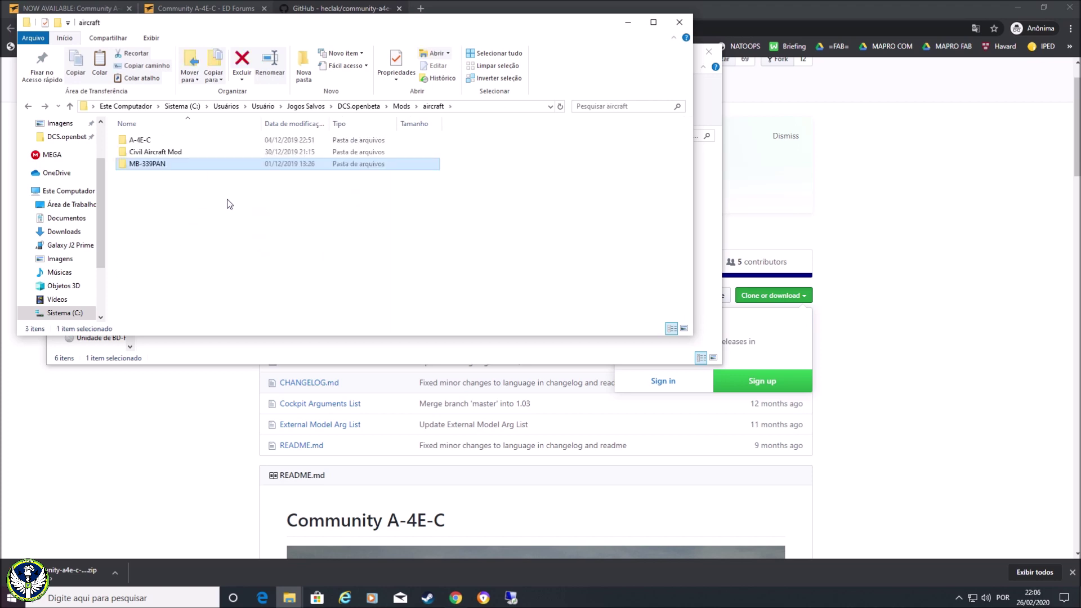
Go up to the Mods folder and open its tech folder.
key("alt+Up")
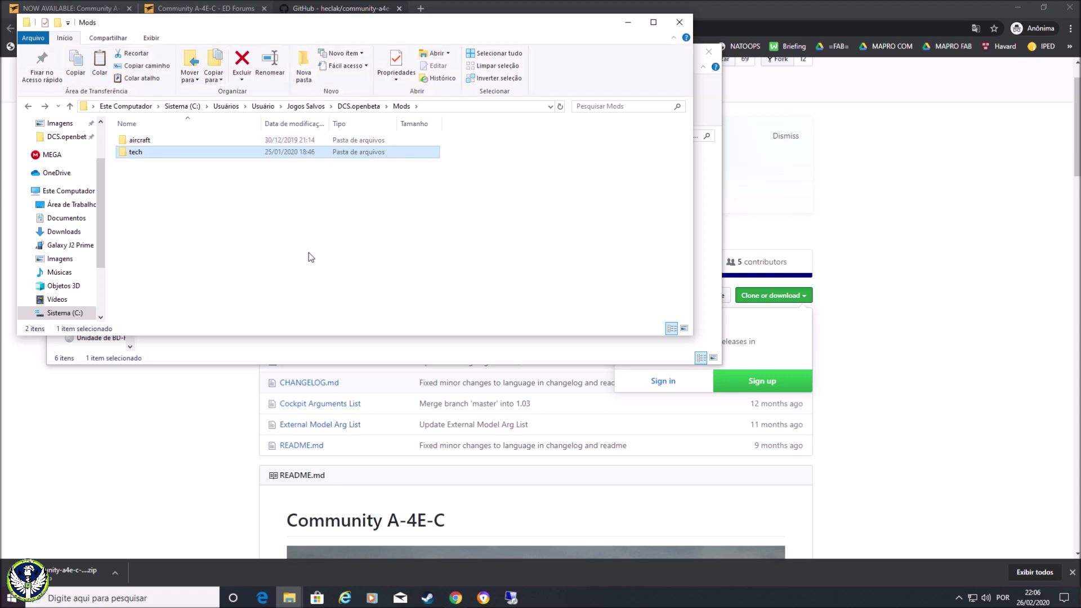
left_click(135, 154)
double_click(136, 155)
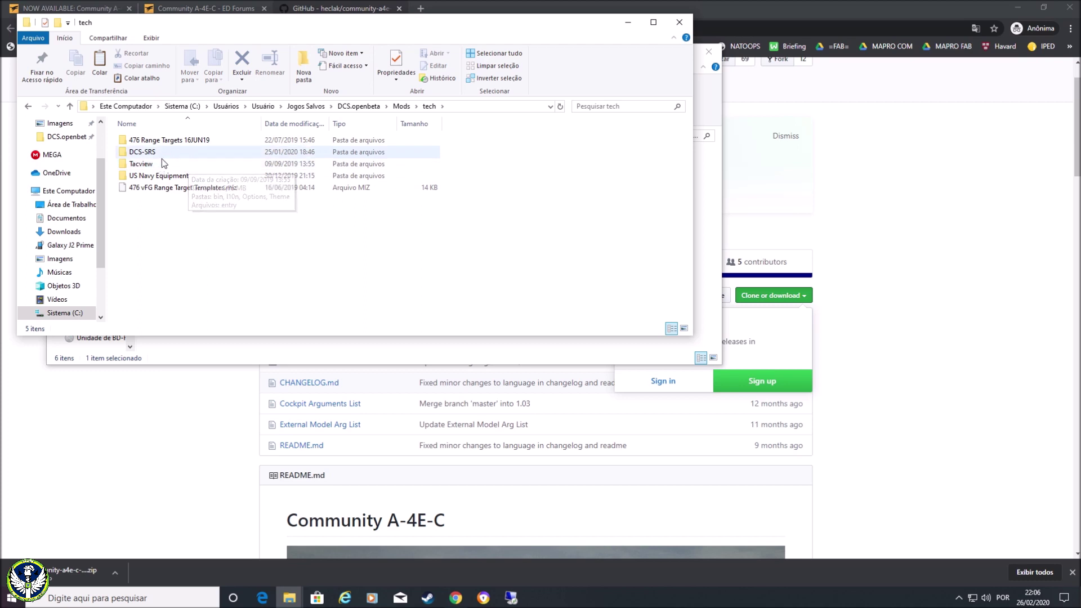
Look inside the 476 Range Targets 16JUN19 folder and return to the tech folder.
left_click(161, 162)
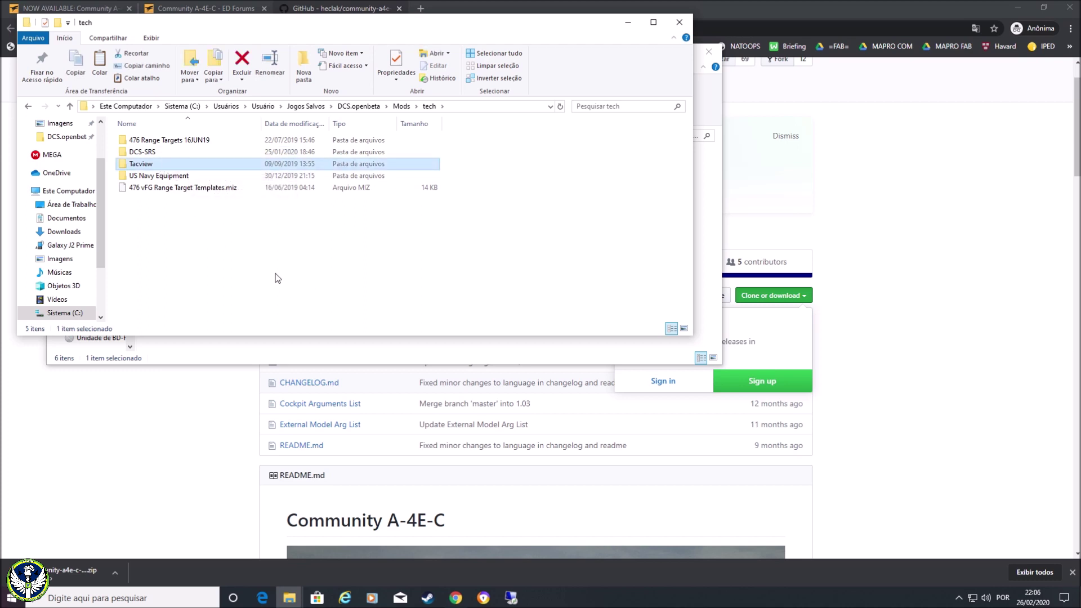
left_click(191, 140)
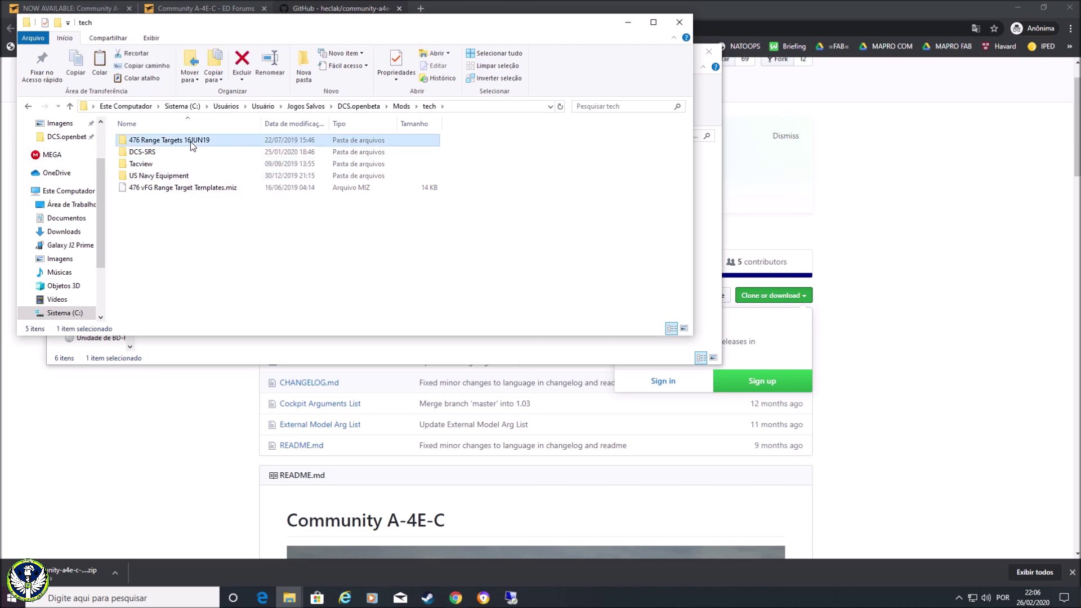
key("Return")
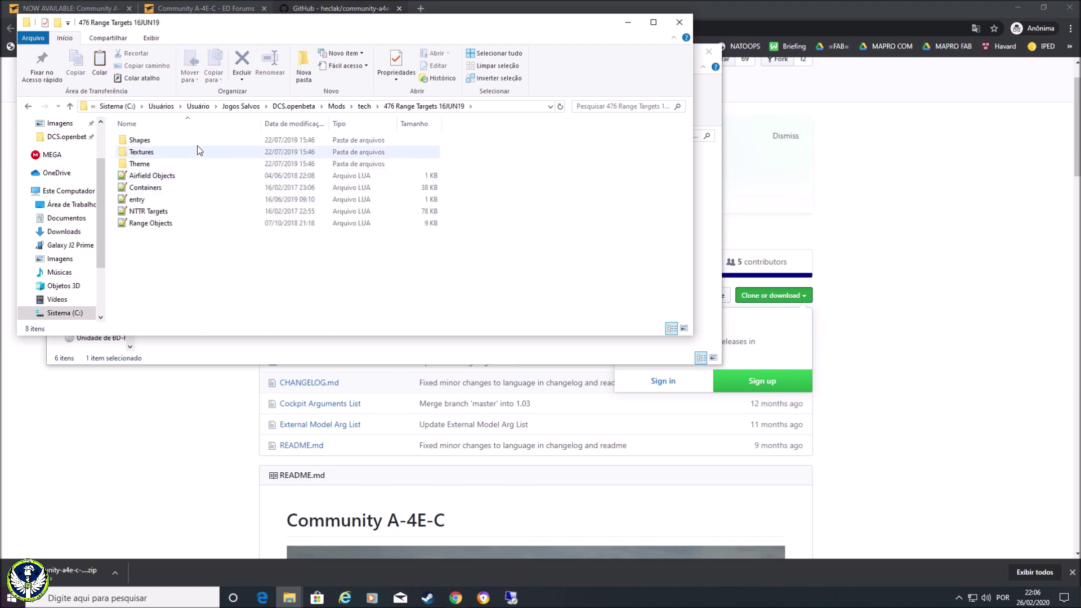
key("BackSpace")
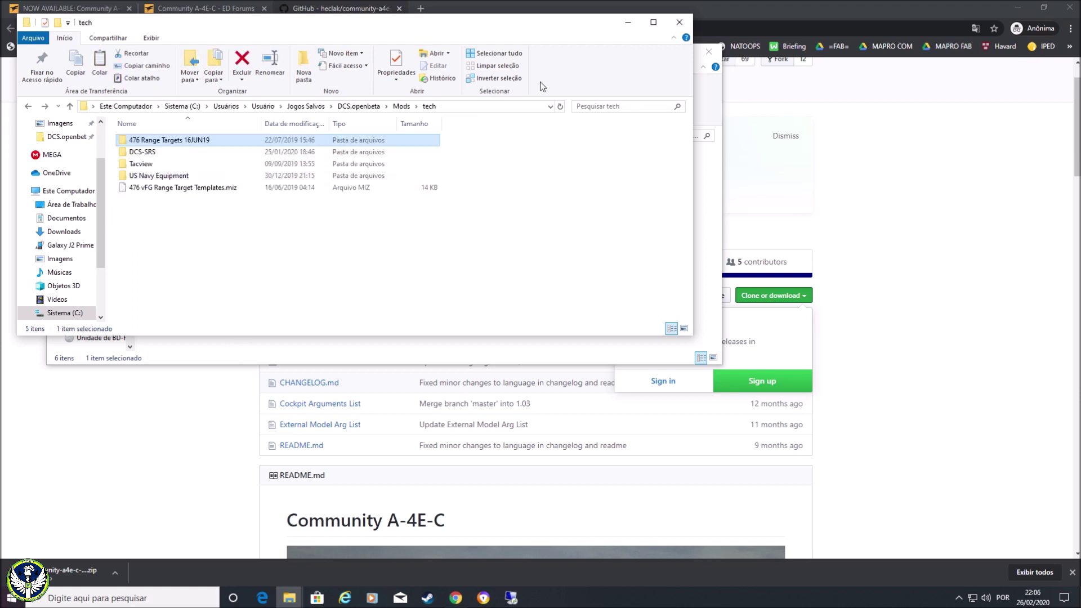
Minimize the tech folder window, return to the Mods DCS folder in Downloads, and look through its files.
left_click(628, 22)
key("BackSpace")
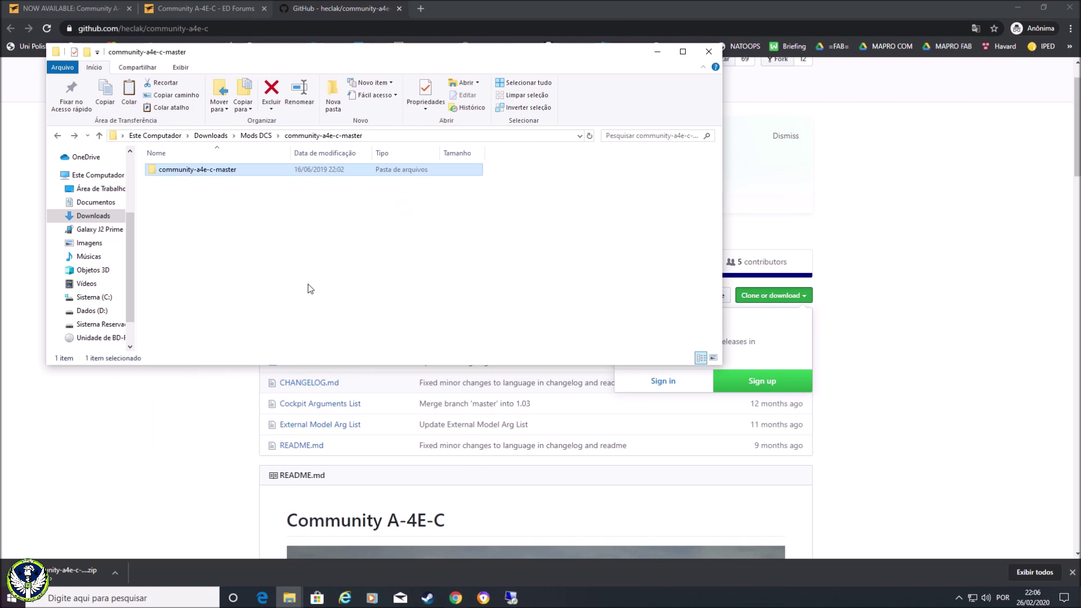
key("BackSpace")
key("Down")
key("Down")
key("Down")
key("Down")
key("Down")
key("Down")
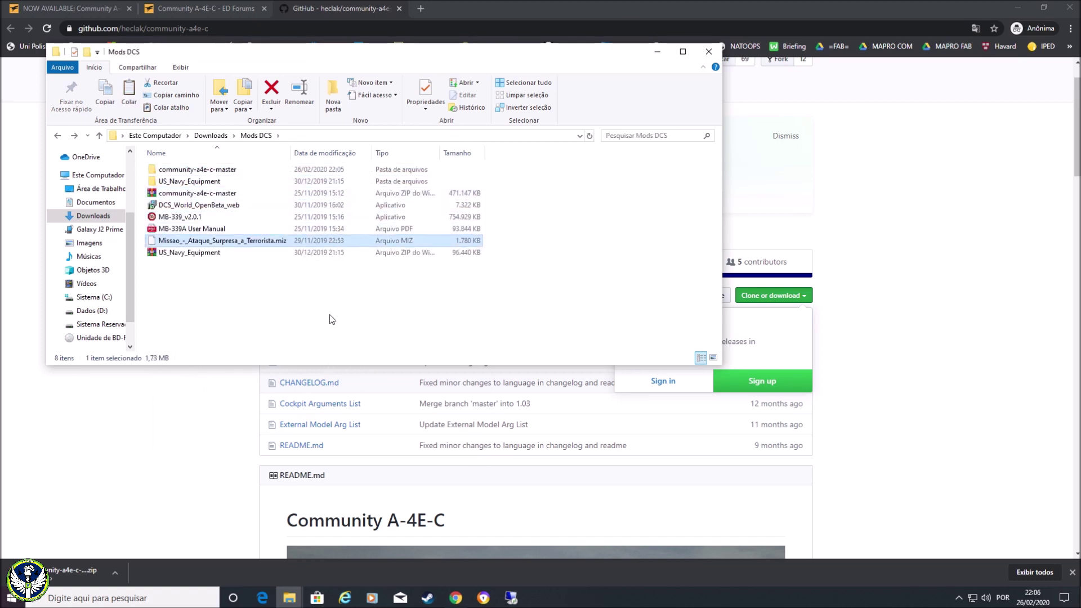
key("Up")
key("Up")
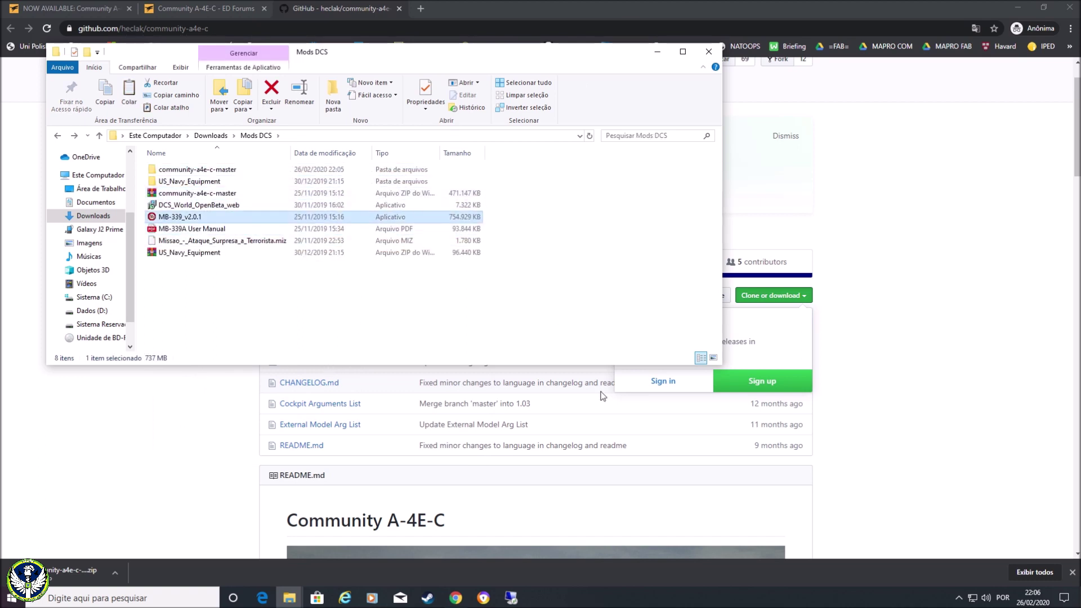
Switch to Chrome and search the web for "476 target range" in a new tab.
left_click(290, 598)
left_click(386, 511)
left_click(421, 8)
type("476 target range")
key("Return")
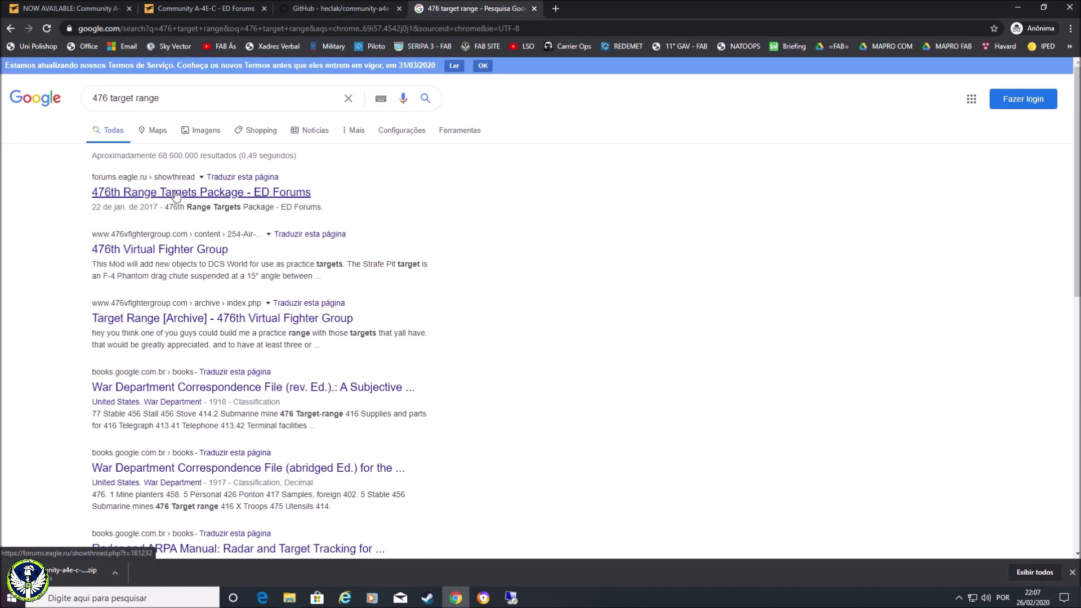
Open the 476th Range Targets Package forum thread and follow its link to the package's download page.
left_click(175, 195)
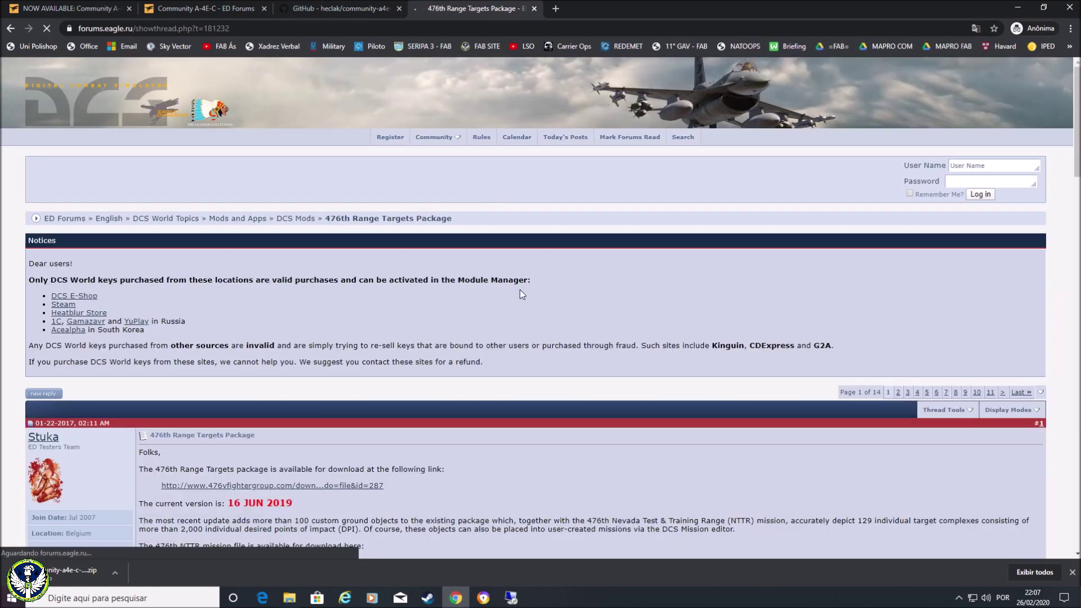
scroll(419, 306, "down", 3)
left_click(305, 261)
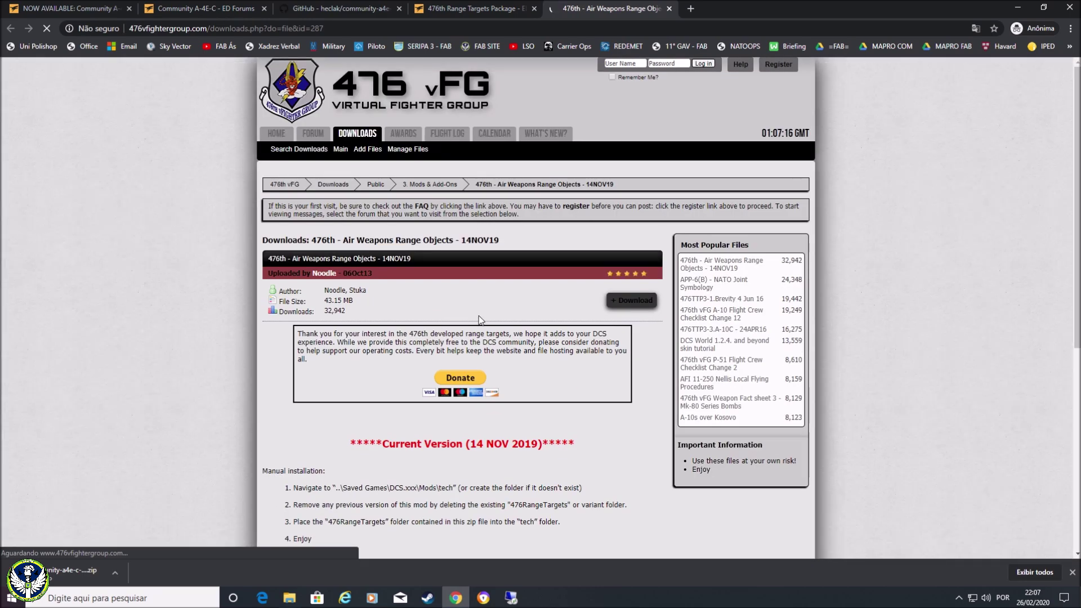
Download the 476th Air Weapons Range Objects package and save it as 476 Range Targets 14NOV19 in the Mods DCS folder.
scroll(567, 356, "down", 2)
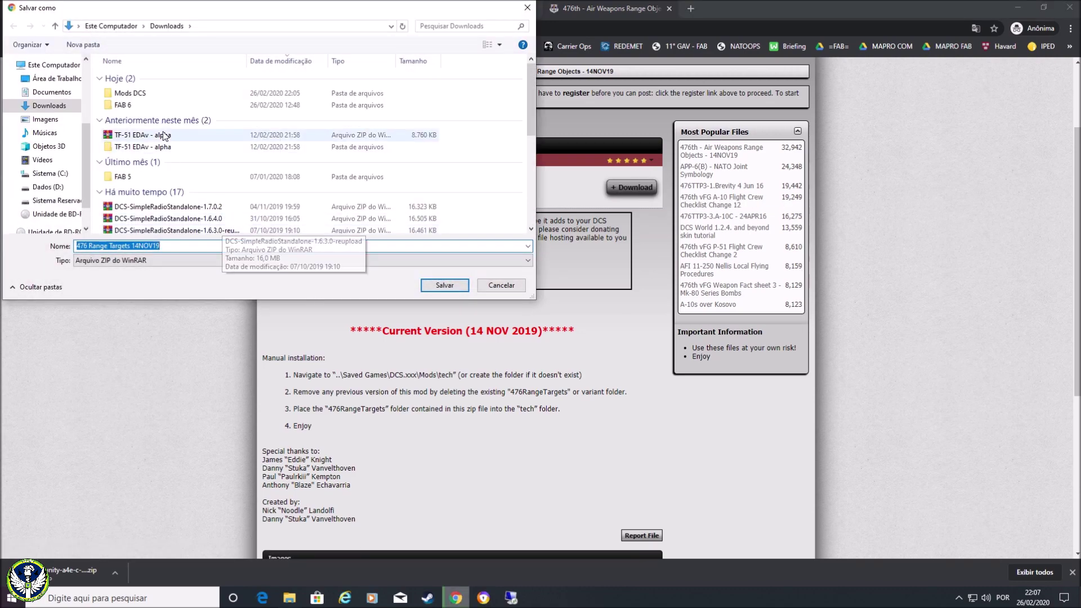
double_click(152, 94)
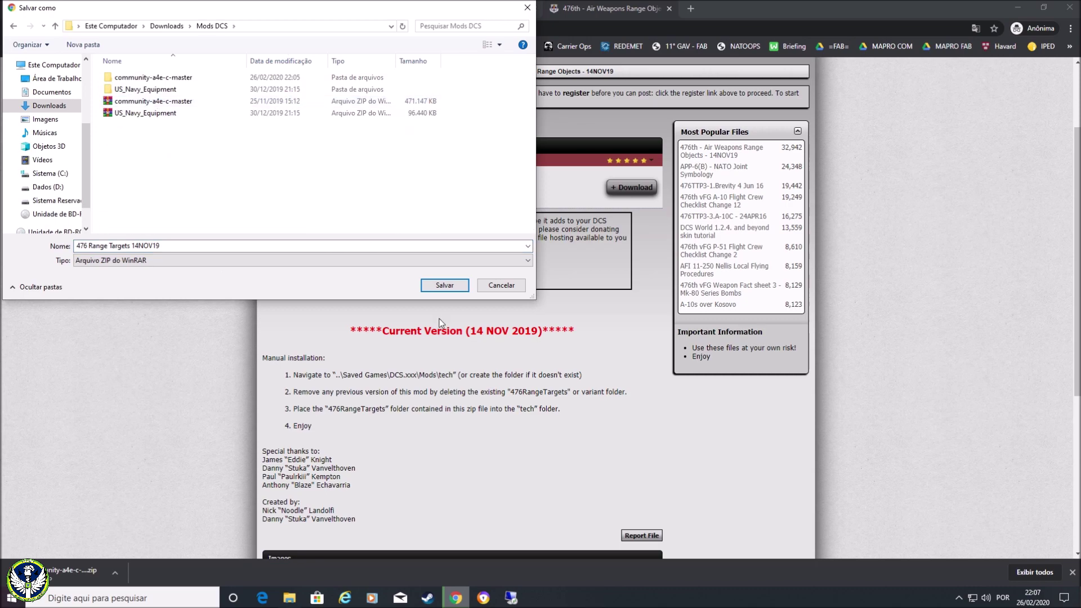
left_click(443, 287)
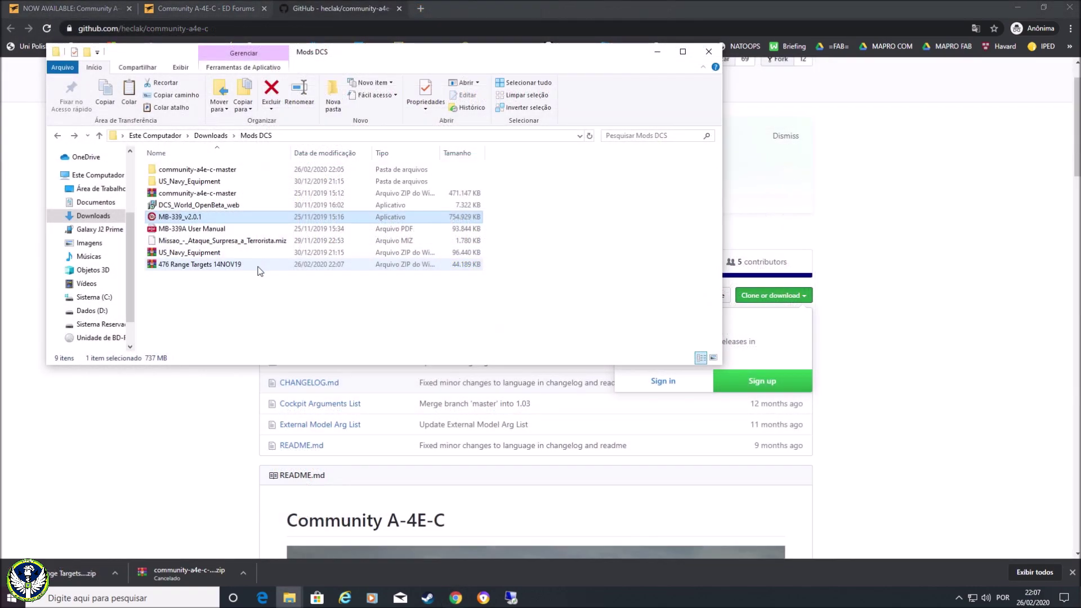
Extract the 476 Range Targets 14NOV19 ZIP archive into its own folder within Mods DCS.
left_click(236, 264)
right_click(211, 268)
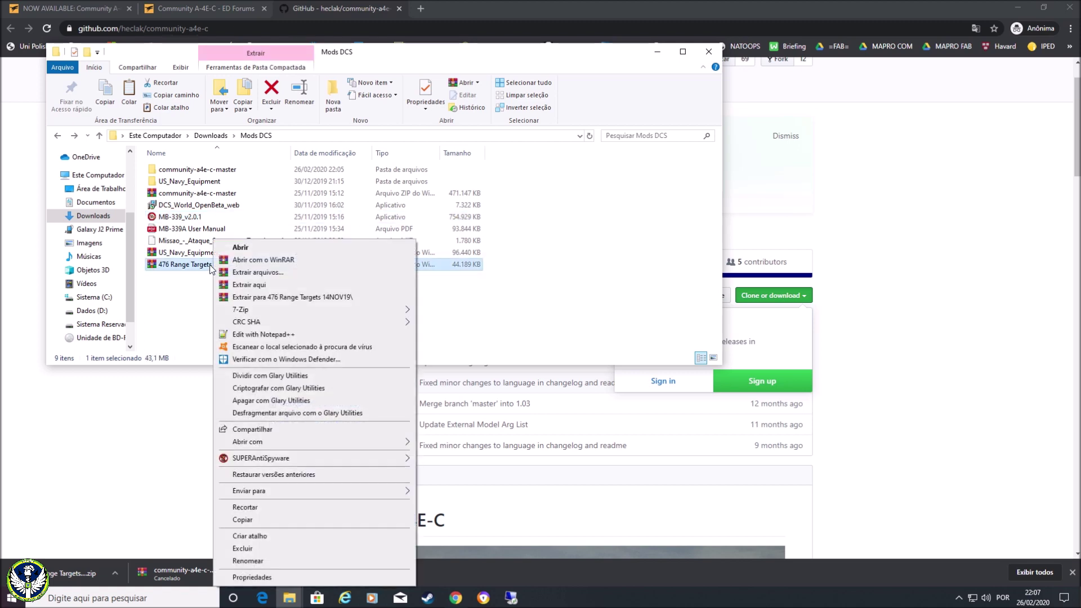
left_click(296, 299)
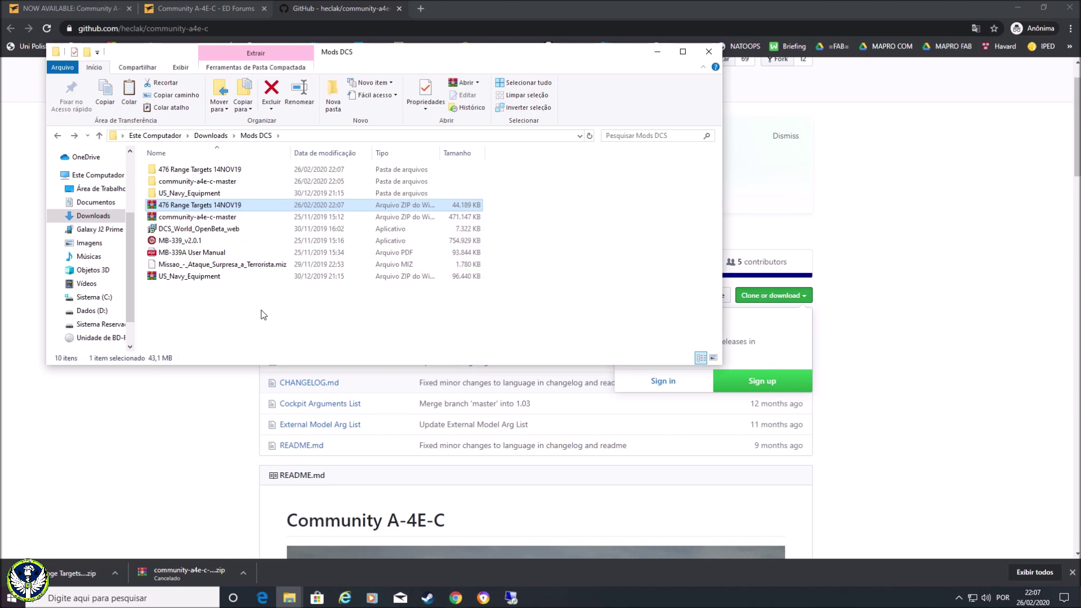
Open the extracted 476 Range Targets 14NOV19 folder and check its inner folder and the 476 vFG Range Target Templates.miz file.
double_click(208, 173)
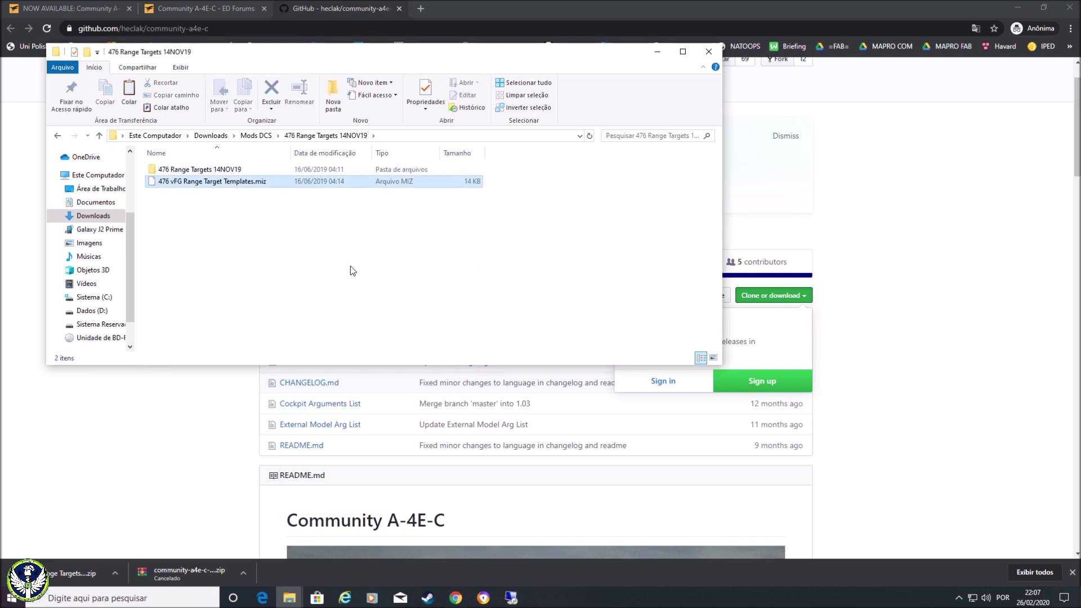
key("Return")
key("alt+Left")
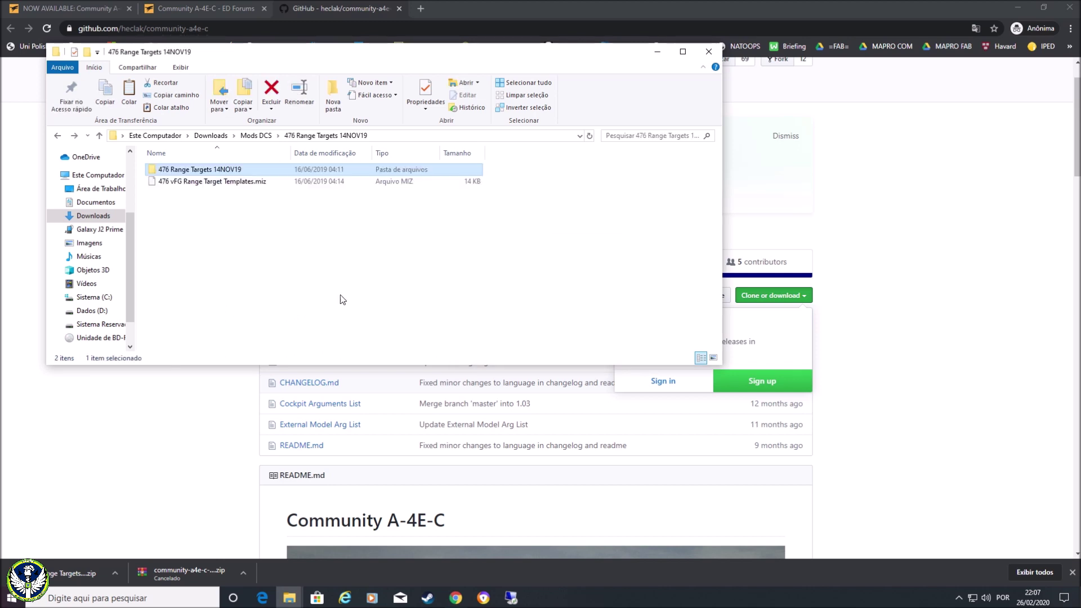
left_click(242, 183)
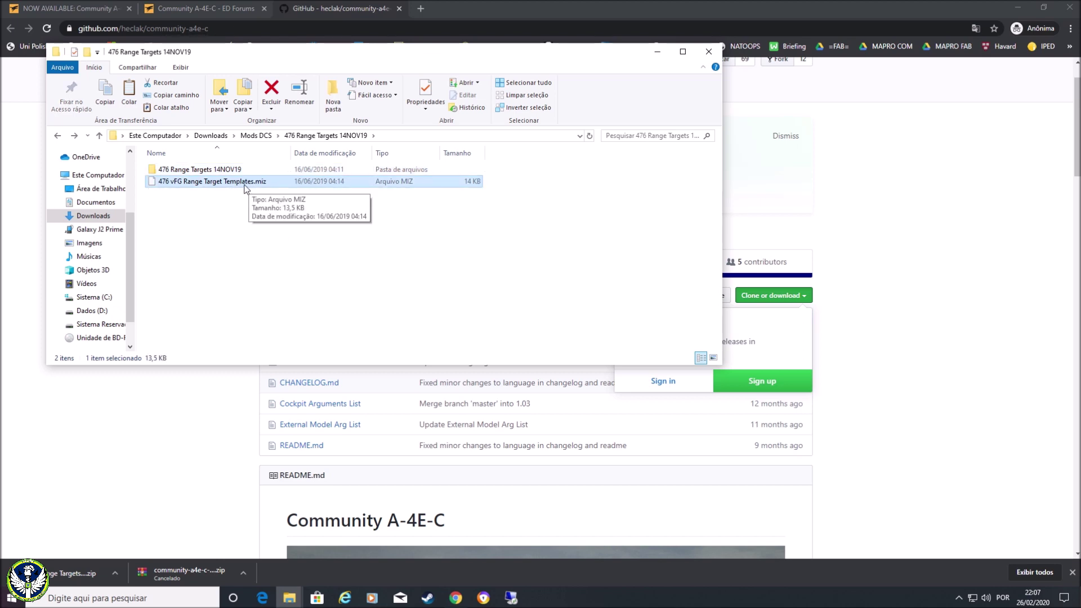
Recheck the inner 476 Range Targets 14NOV19 folder, return to its parent, and switch to the DCS.openbeta tech folder window.
key("Up")
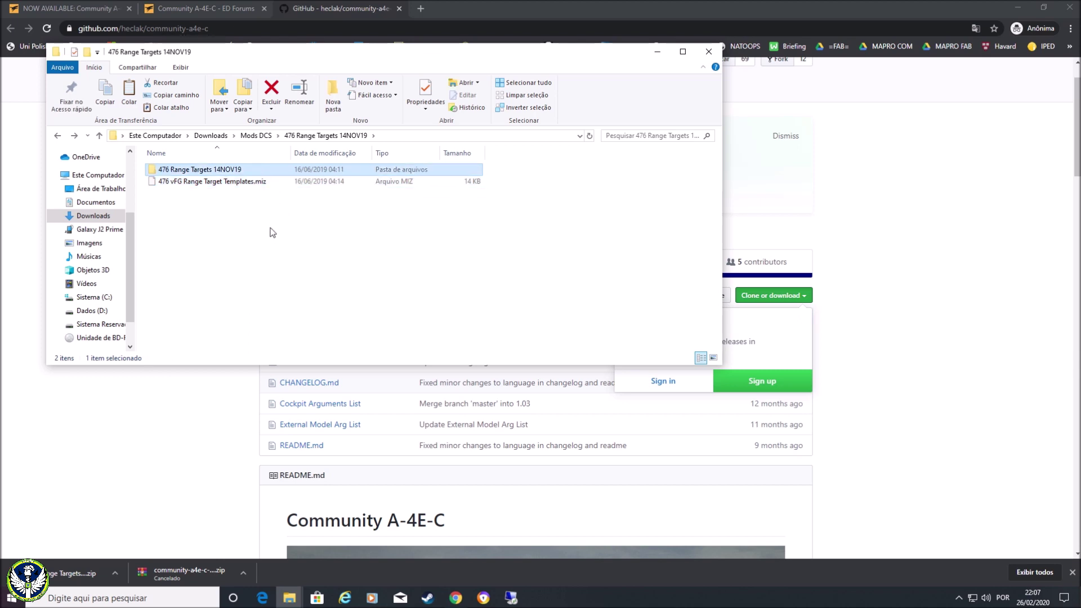
key("Return")
key("BackSpace")
mouse_move(290, 599)
left_click(304, 531)
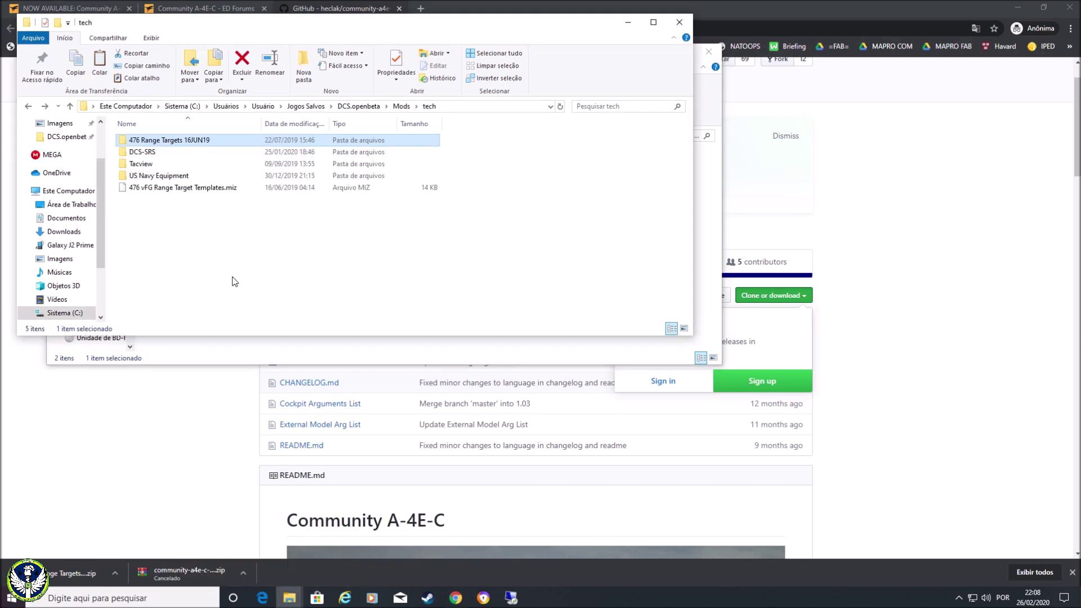
Retrace the path from DCS.openbeta into Mods and check its aircraft and tech subfolders.
left_click(400, 106)
key("alt+Up")
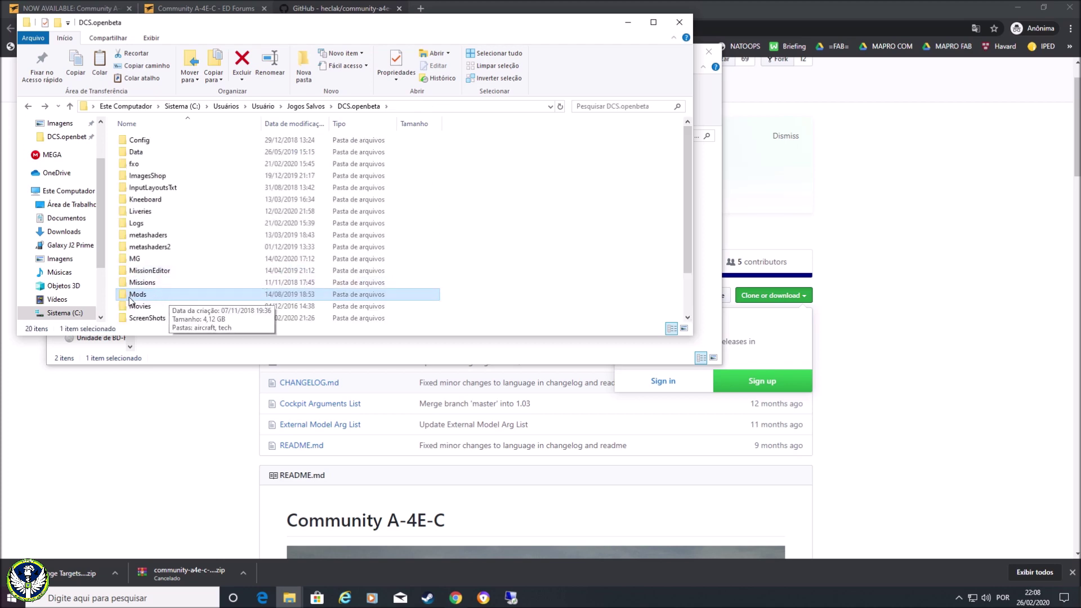
double_click(149, 297)
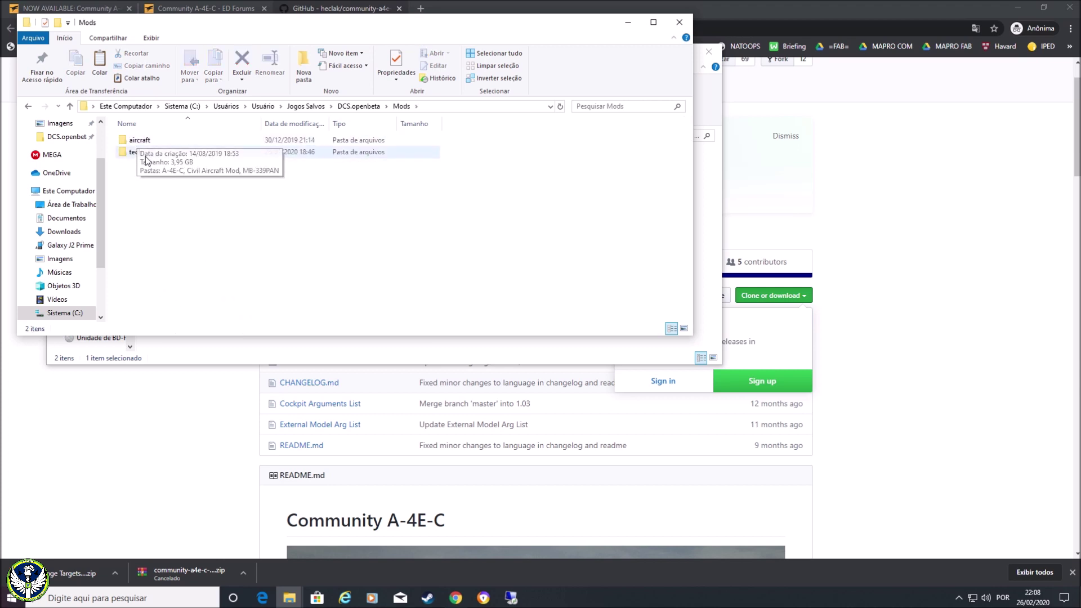
double_click(164, 143)
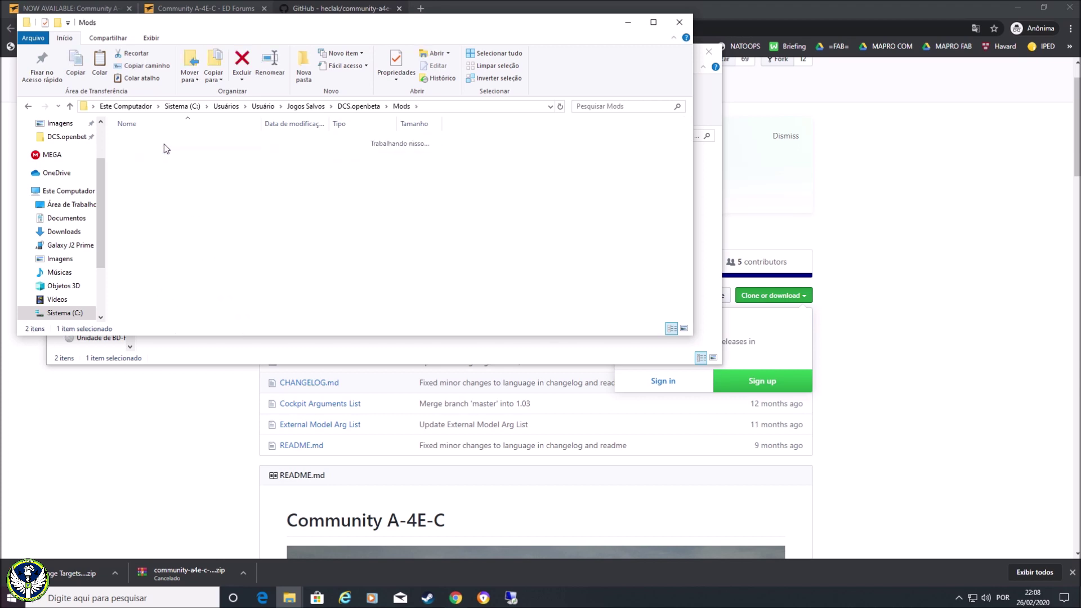
key("alt+Left")
key("Down")
key("Return")
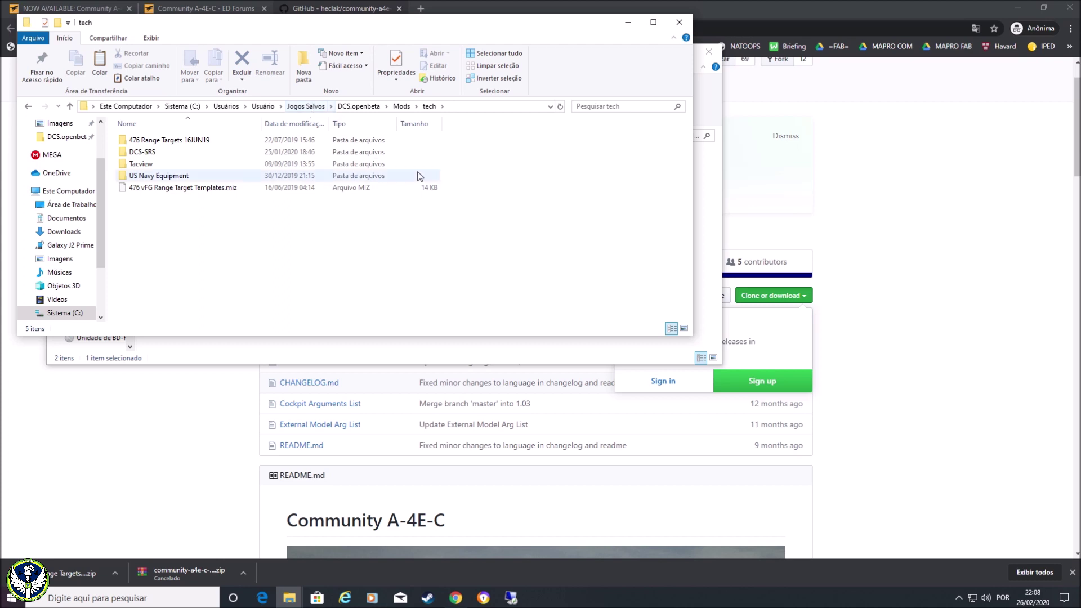
key("alt+Left")
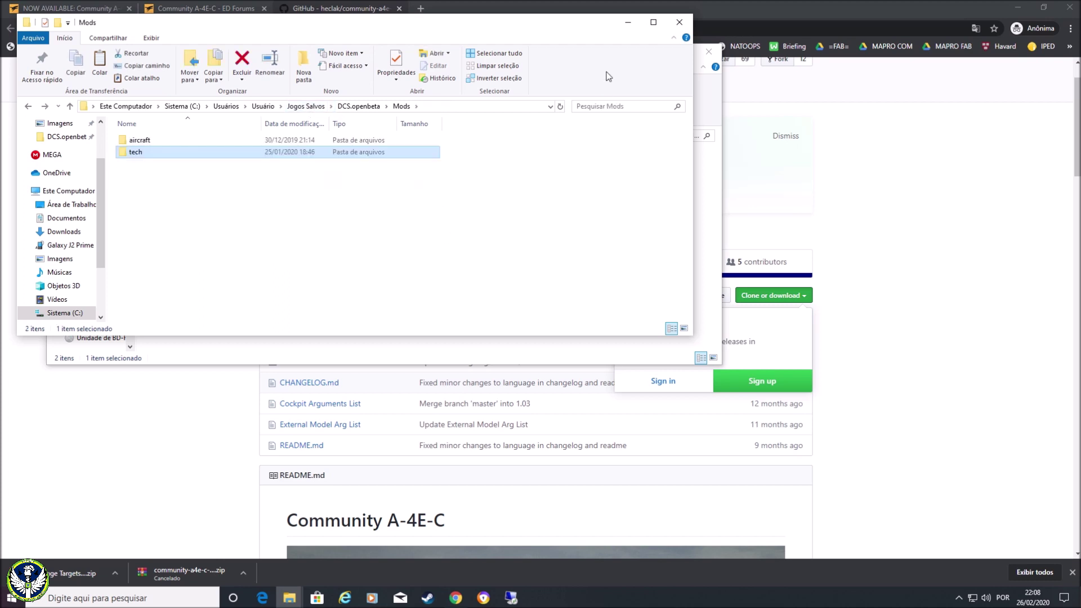
Return to the Mods DCS folder and run the MB-339_v2.0.1 installer despite its unverified publisher.
left_click(630, 22)
key("Down")
key("Down")
key("Down")
key("Down")
key("Down")
key("Down")
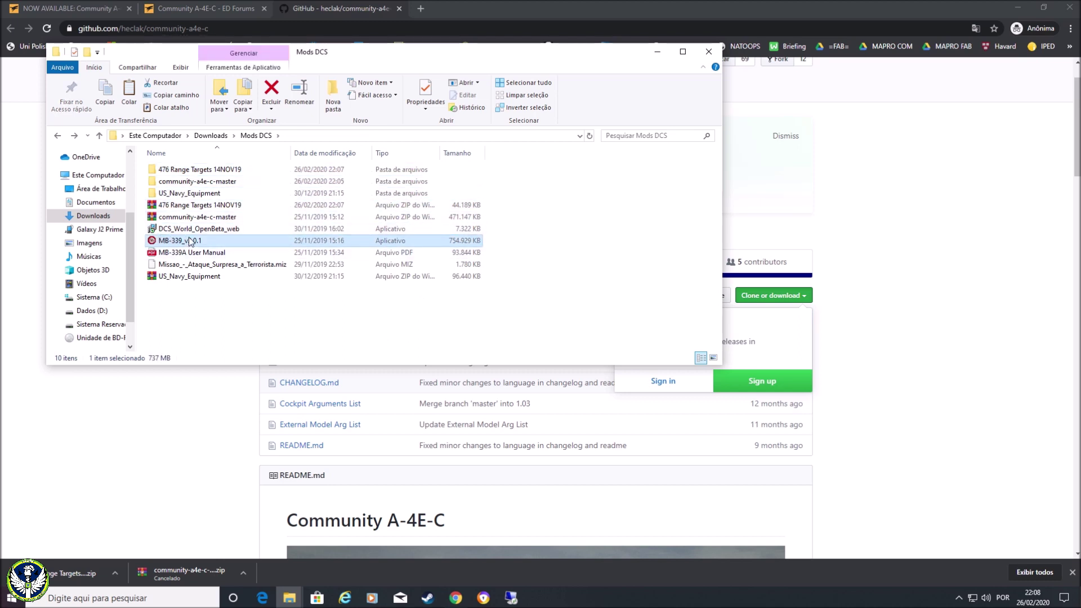
key("Return")
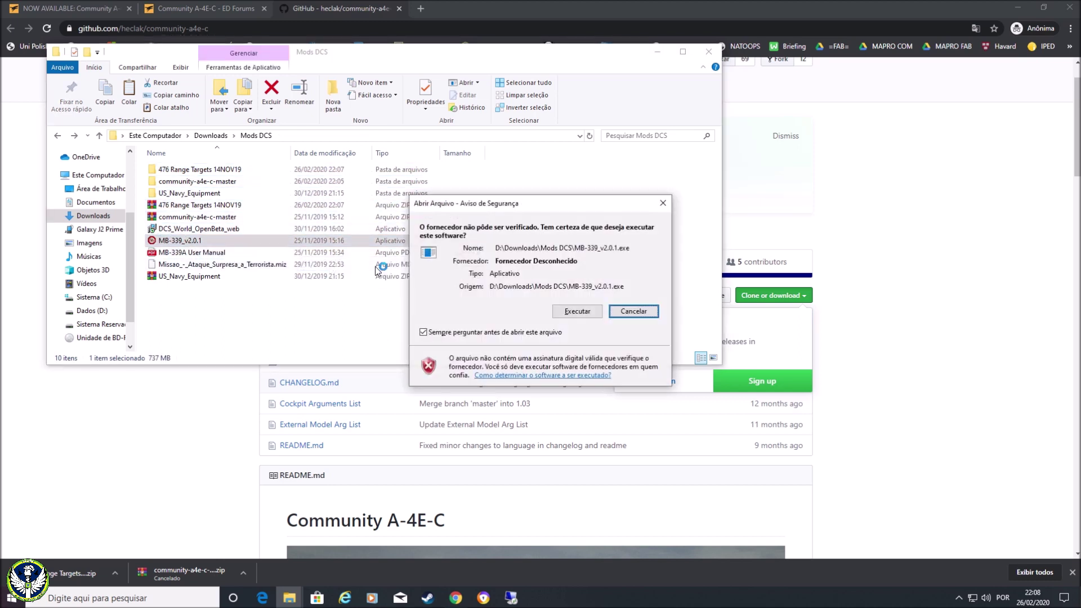
left_click(575, 310)
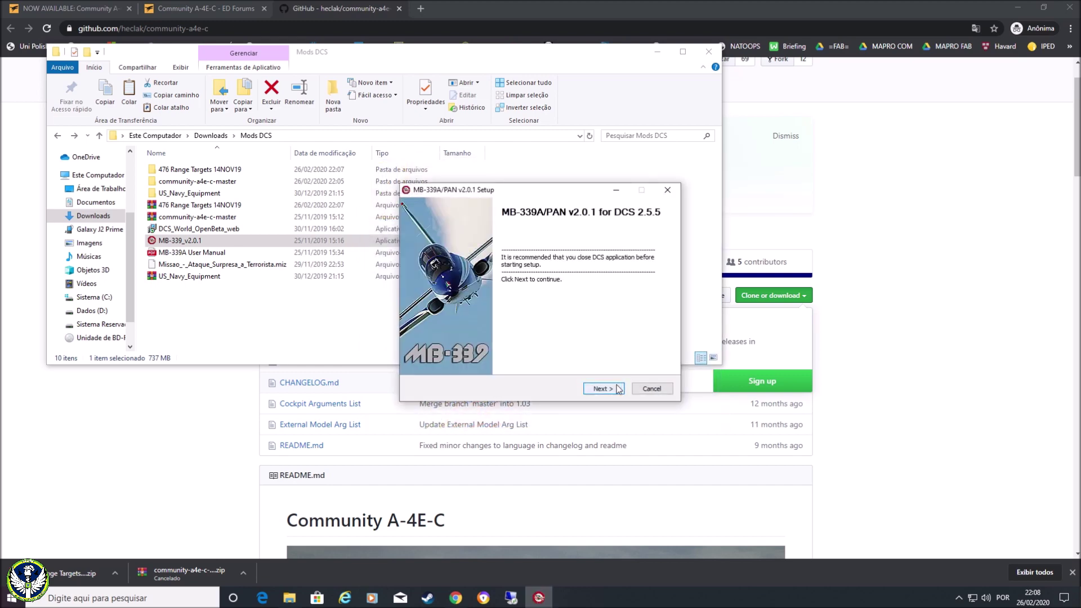
Accept the EULA disclaimer in the MB-339A/PAN setup and proceed with the 2.5.5 OpenBeta branch.
left_click(617, 389)
left_click(559, 370)
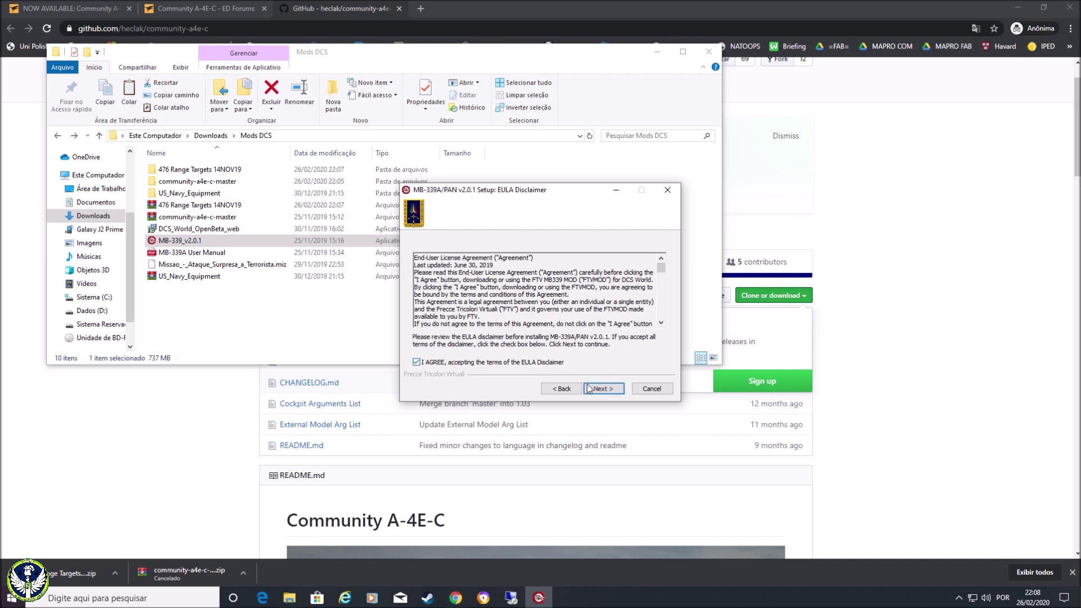
left_click(604, 389)
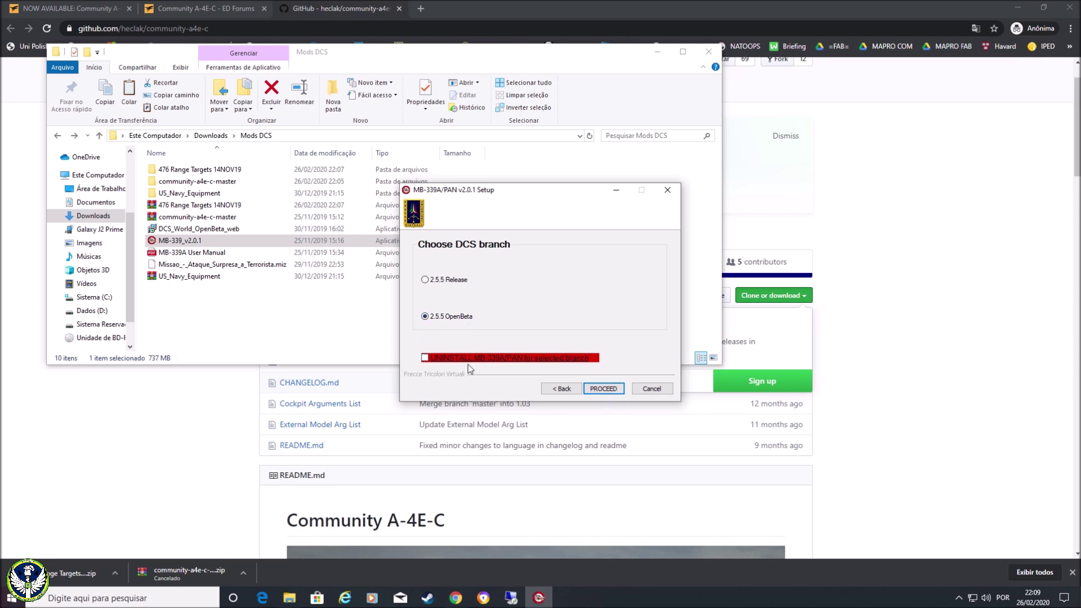
left_click(604, 389)
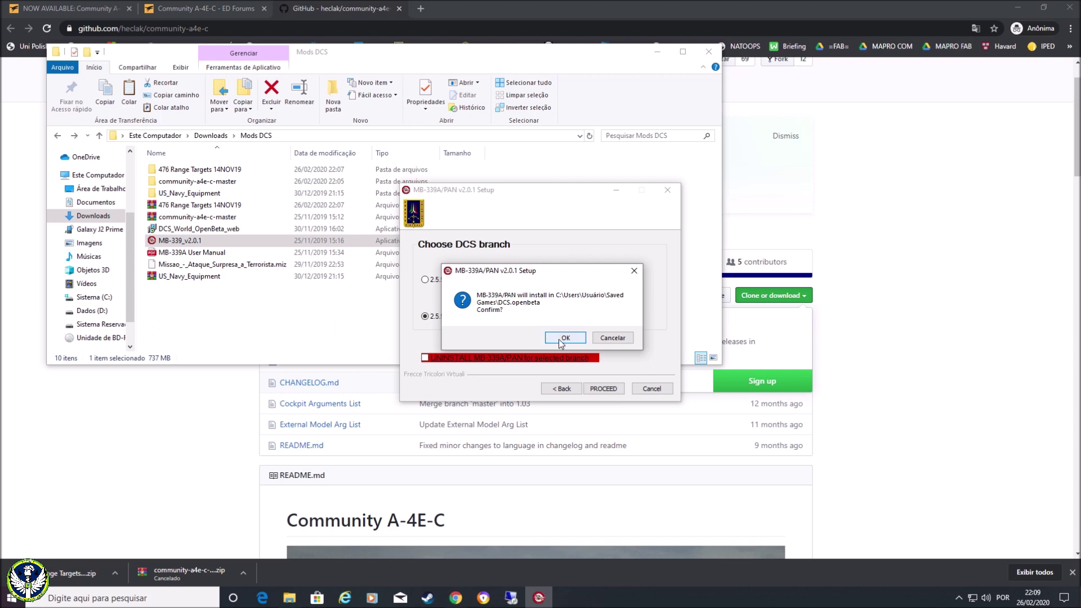
Decline the installation into DCS.openbeta and quit the MB-339A/PAN v2.0.1 setup.
left_click(617, 338)
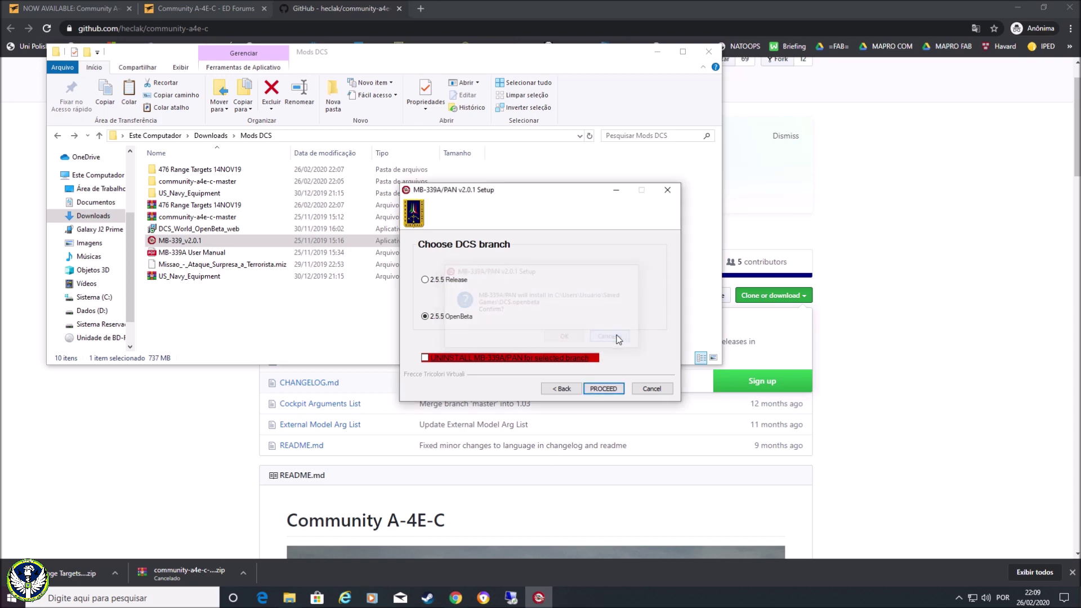
left_click(652, 389)
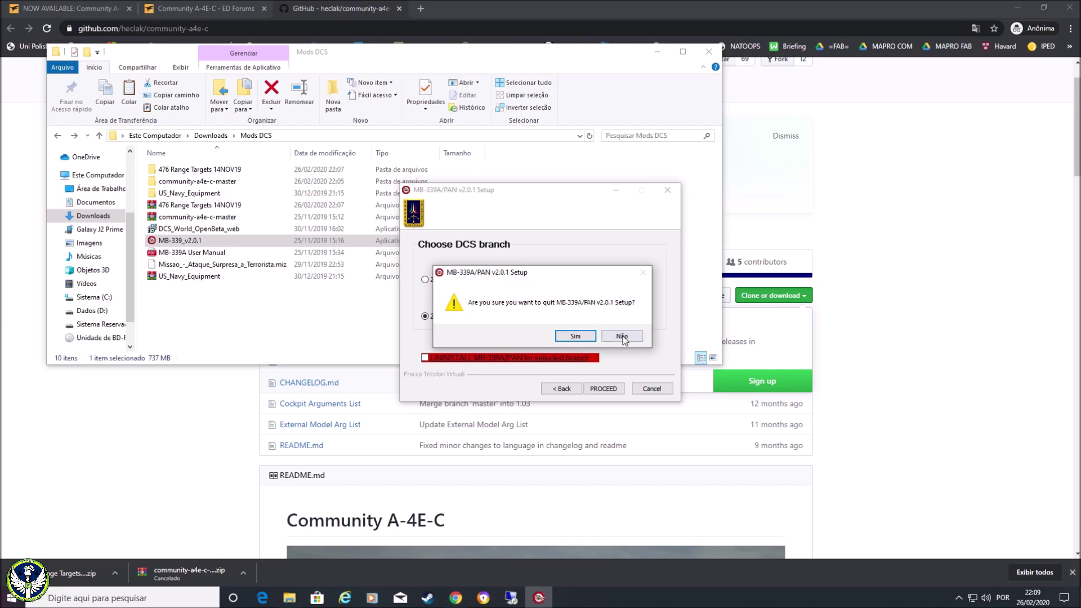
left_click(588, 337)
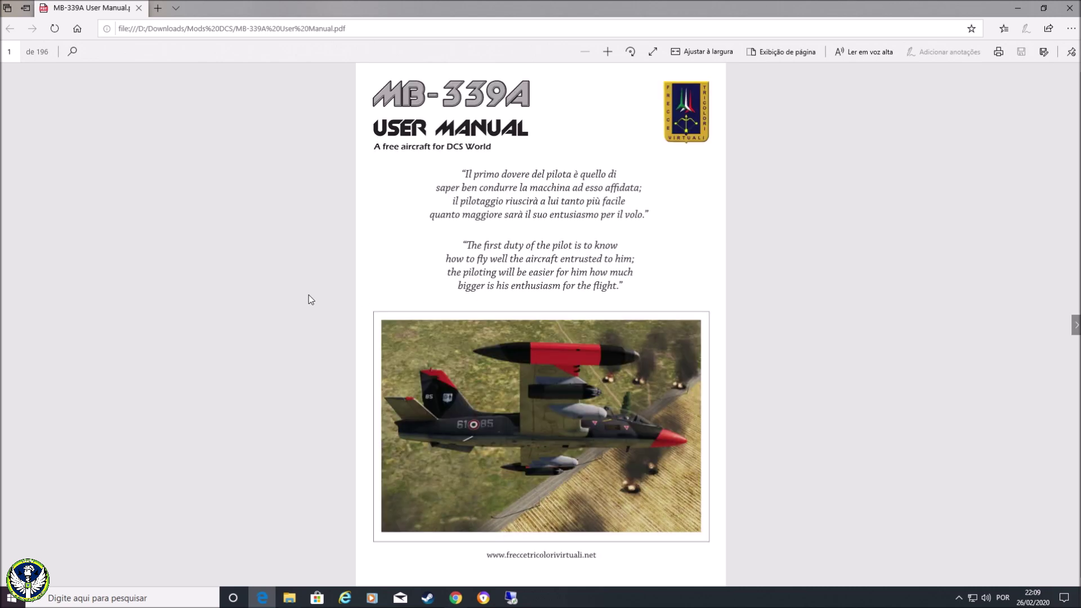
Page through the opening pages of the MB-339A User Manual PDF.
key("Right")
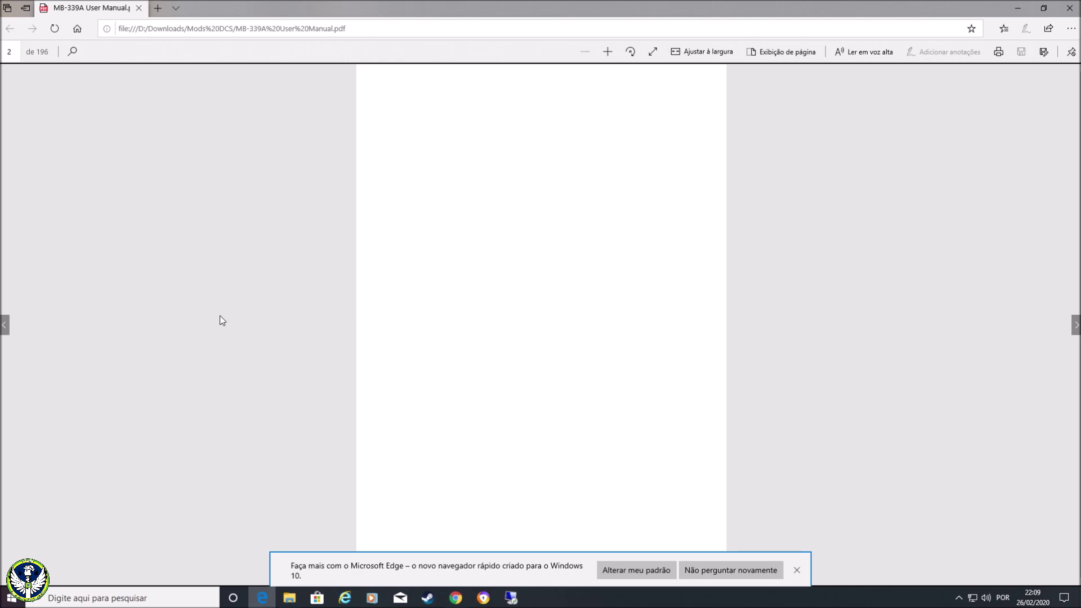
key("Right")
key("Right")
key("Right")
key("Right")
key("Right")
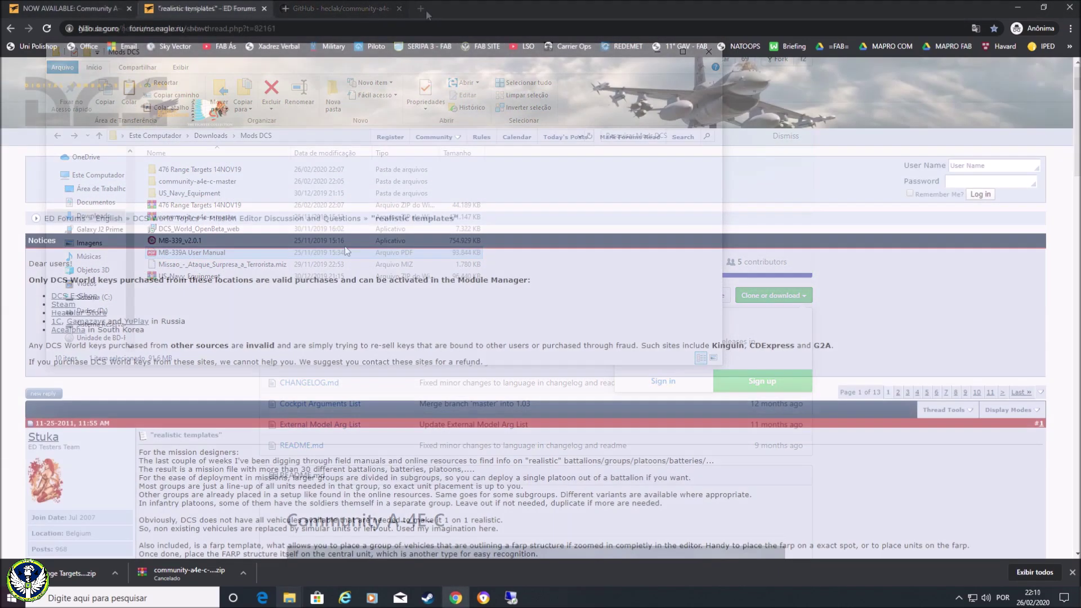
Examine the description, unit group lists and pictures in the first post of the "realistic templates" forum thread.
scroll(346, 248, "down", 4)
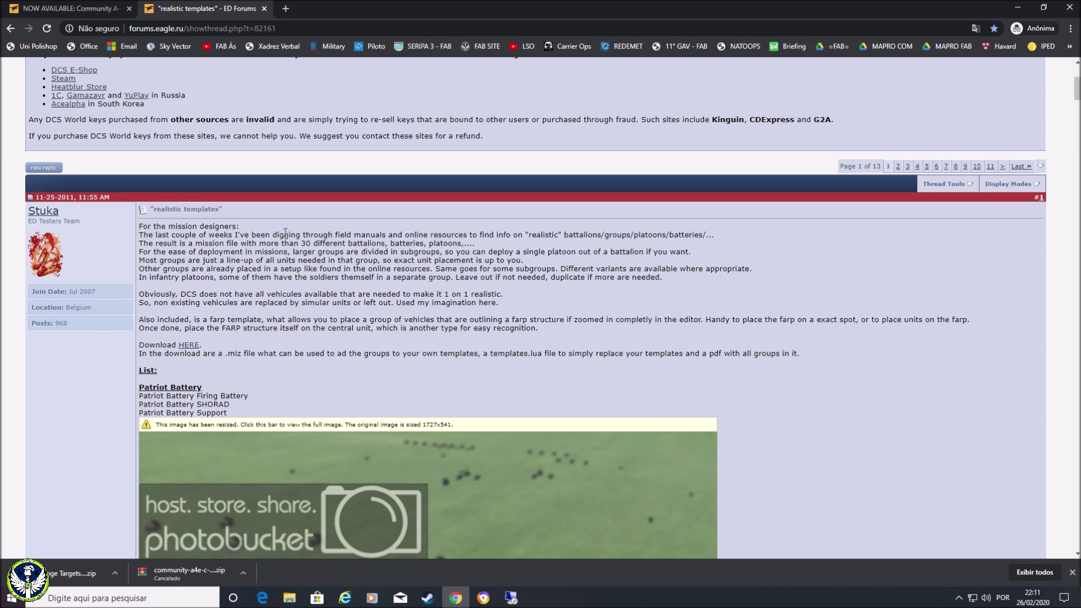
scroll(362, 218, "down", 3)
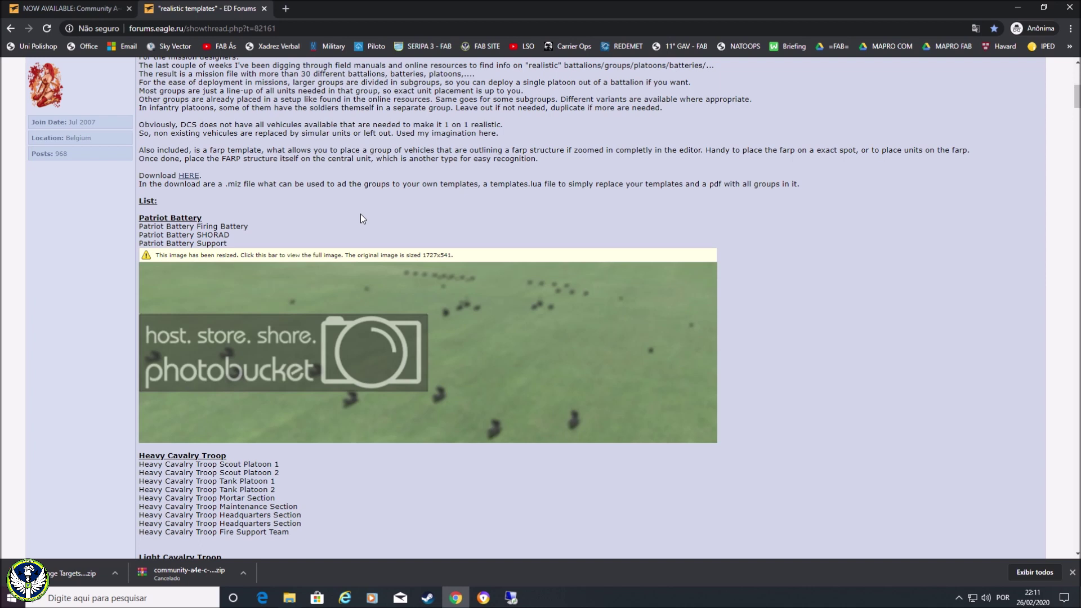
scroll(418, 262, "up", 1)
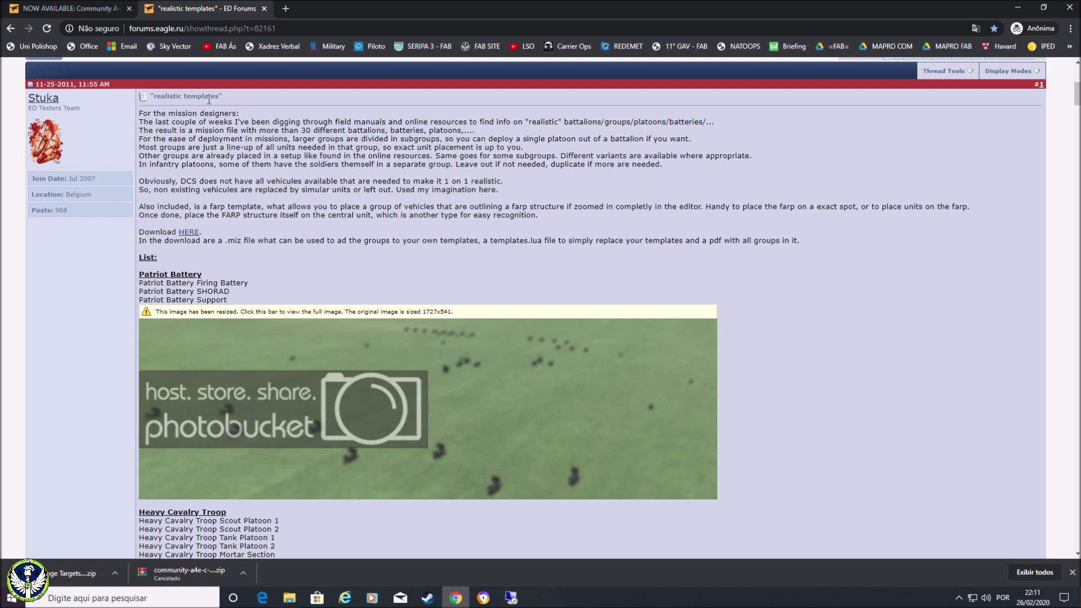
scroll(329, 208, "down", 2)
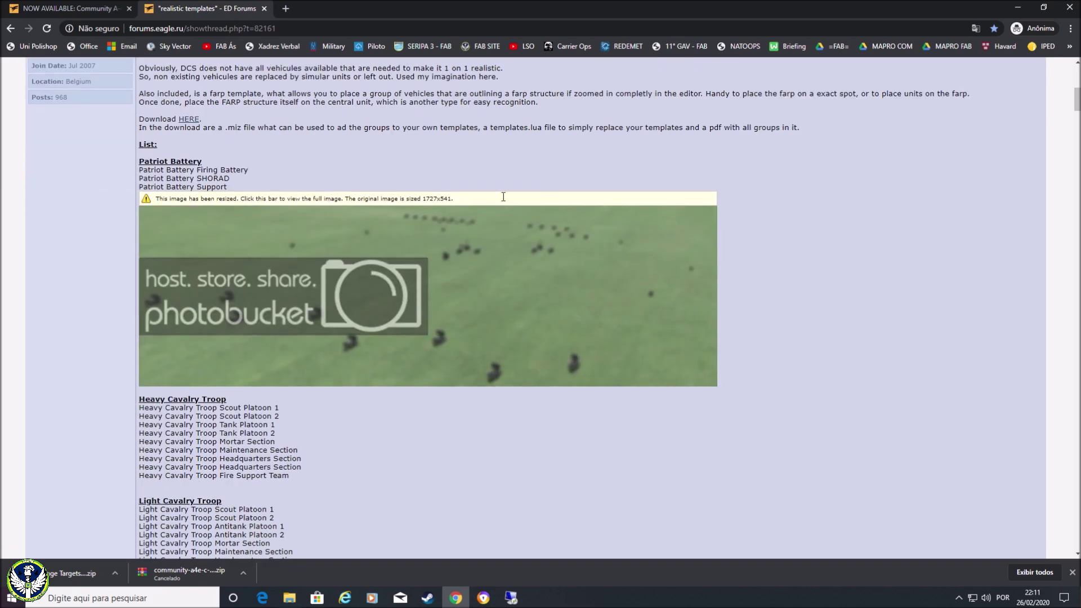
scroll(433, 224, "down", 3)
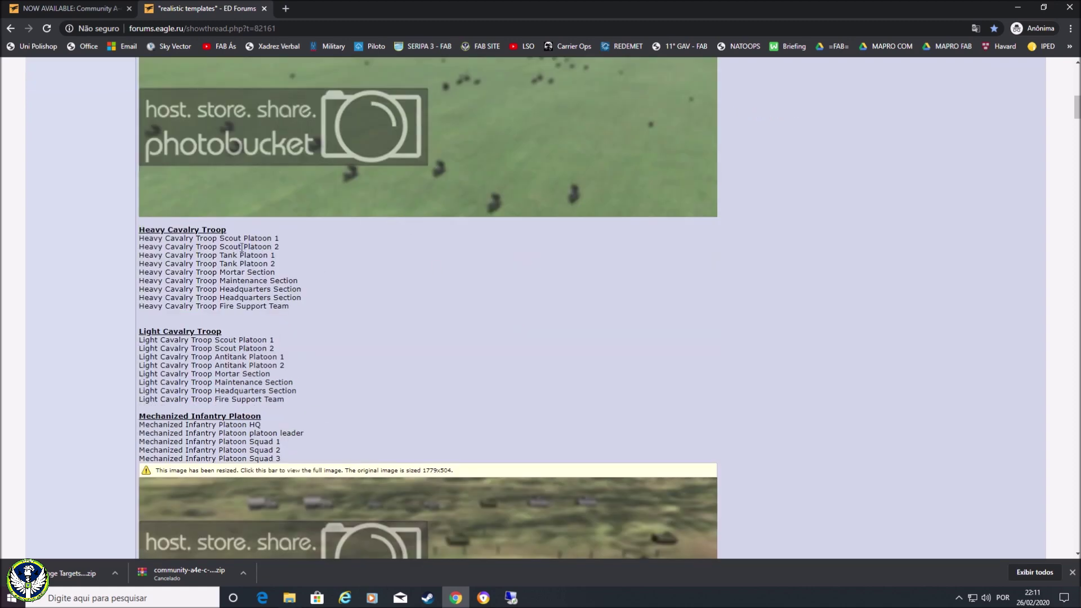
scroll(340, 252, "down", 3)
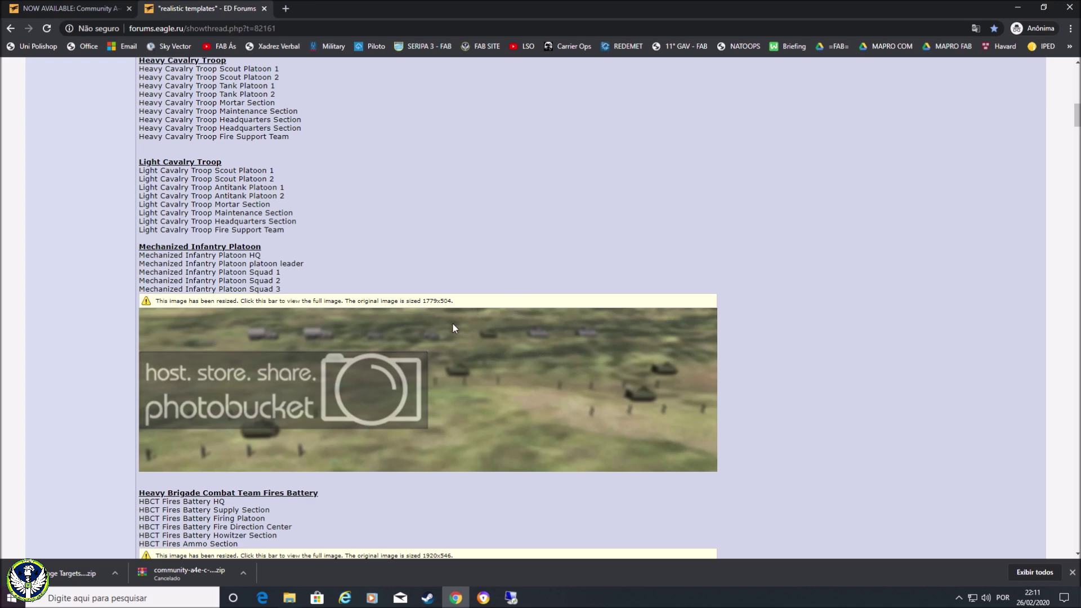
scroll(392, 324, "down", 3)
scroll(394, 273, "down", 3)
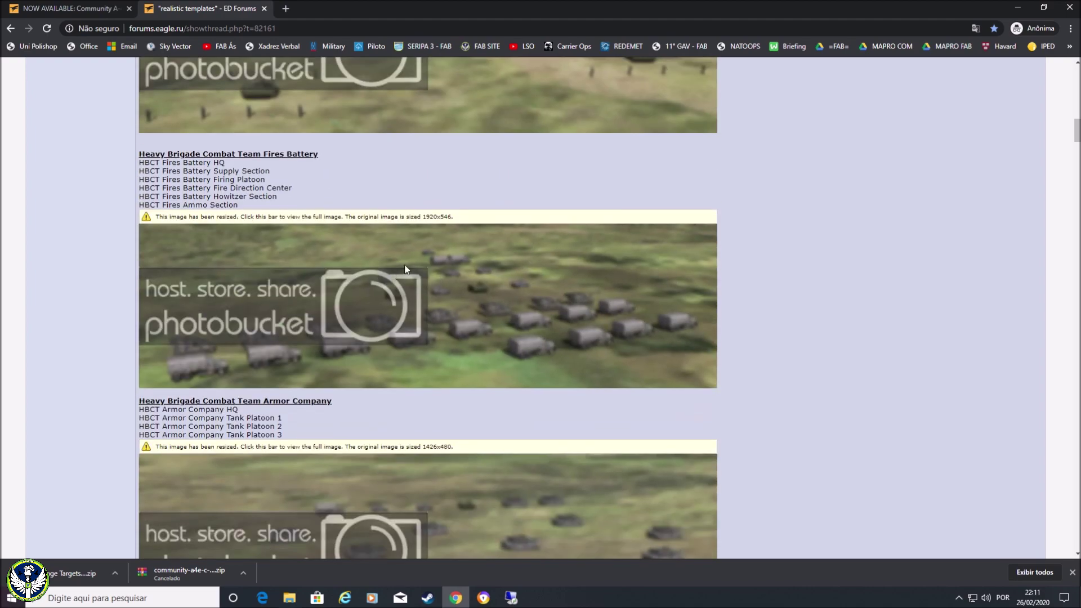
scroll(366, 270, "down", 3)
scroll(316, 275, "down", 4)
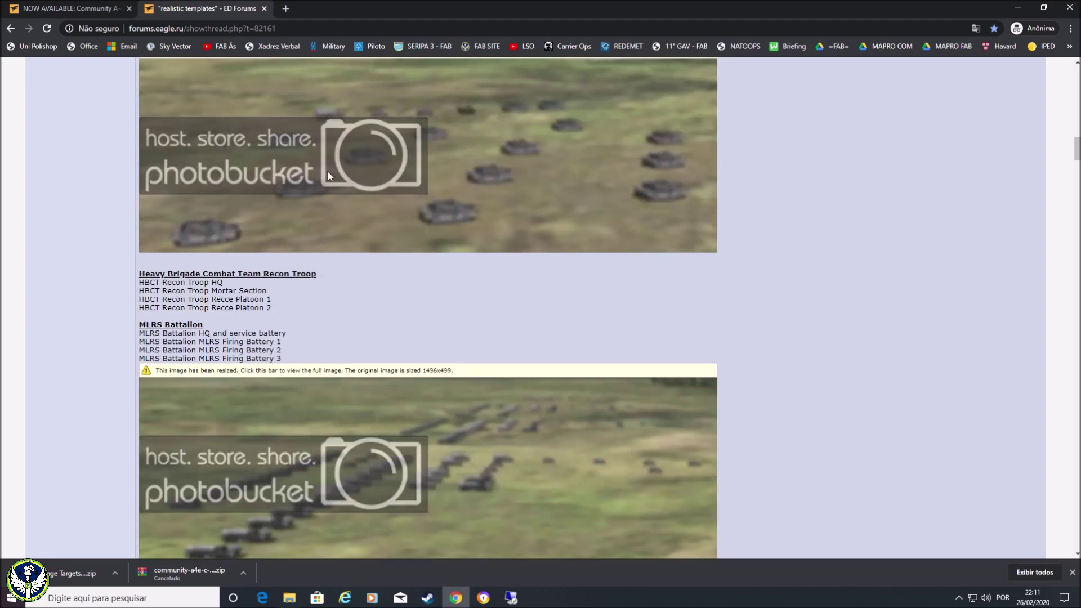
scroll(330, 176, "down", 12)
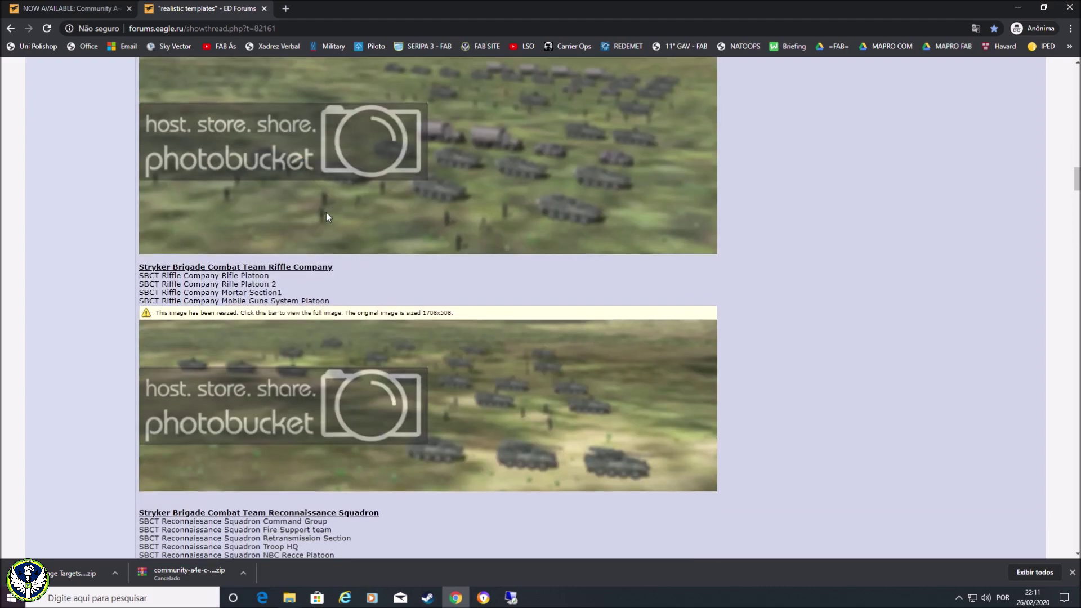
scroll(327, 213, "down", 16)
scroll(323, 266, "down", 5)
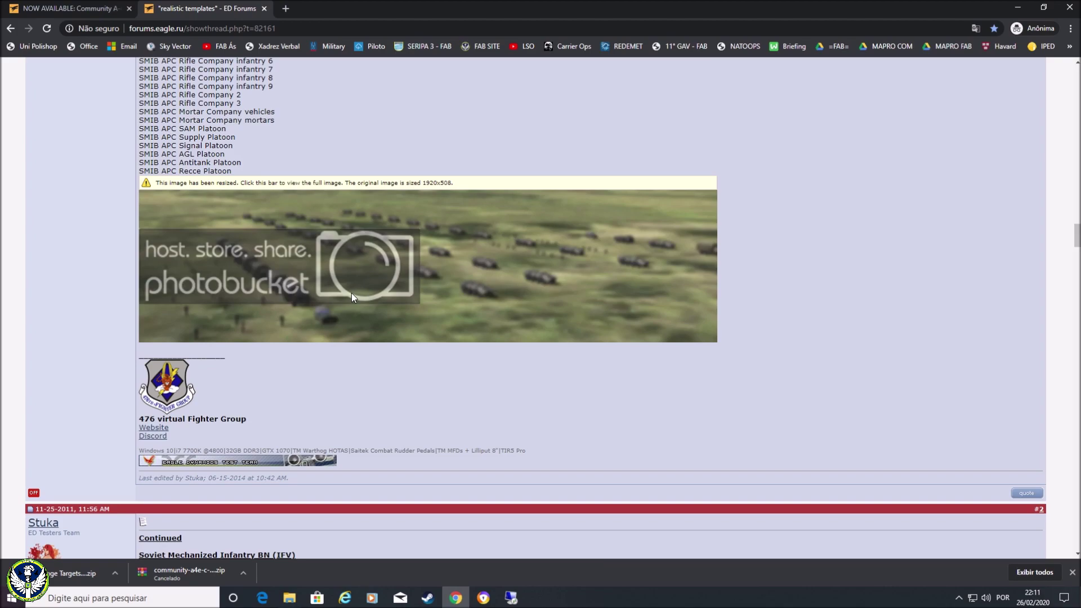
Download the "realistic" templates archive through the first post's download link into Mods DCS and bring up that folder.
scroll(351, 293, "up", 20)
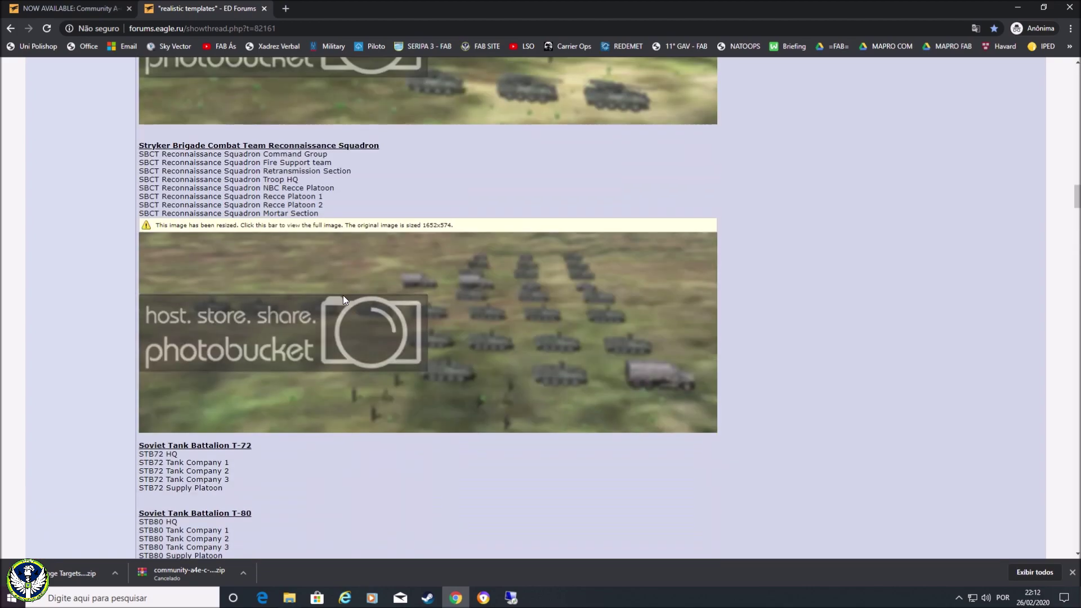
scroll(340, 299, "up", 20)
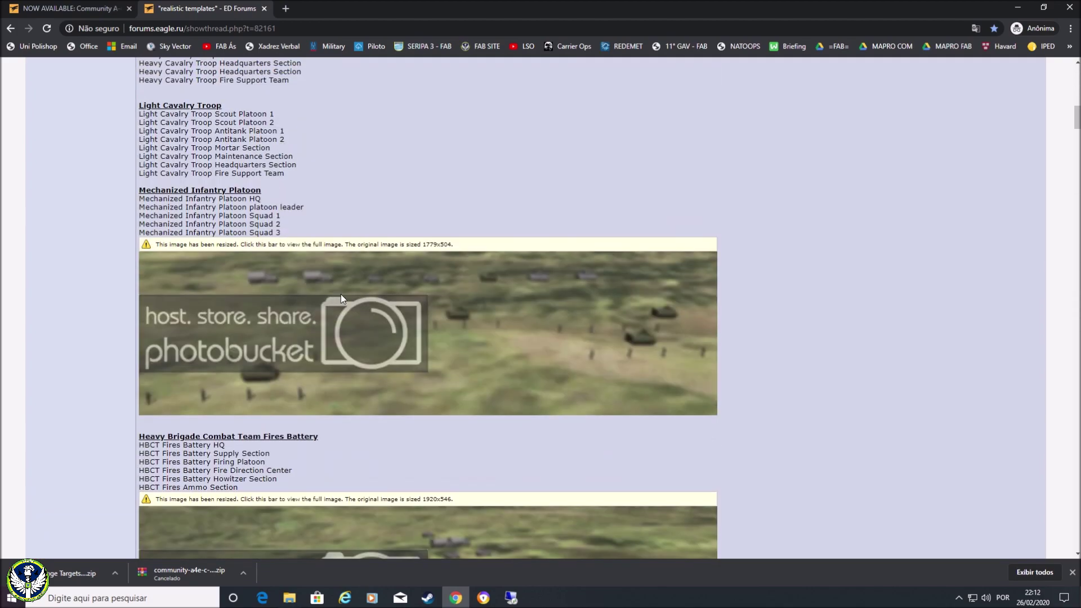
scroll(343, 301, "up", 5)
scroll(366, 287, "down", 10)
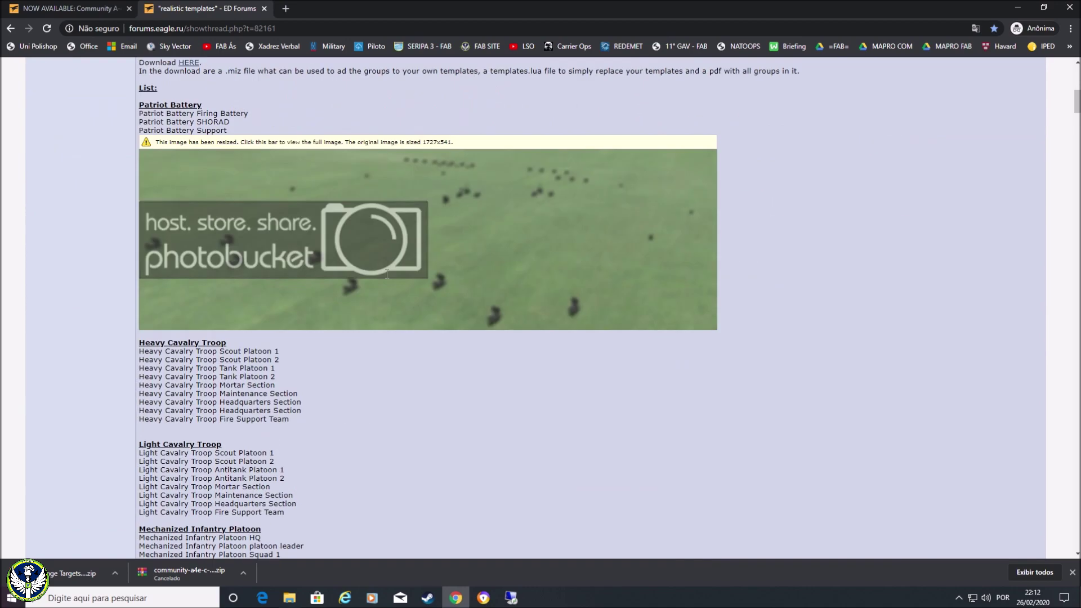
scroll(386, 274, "up", 13)
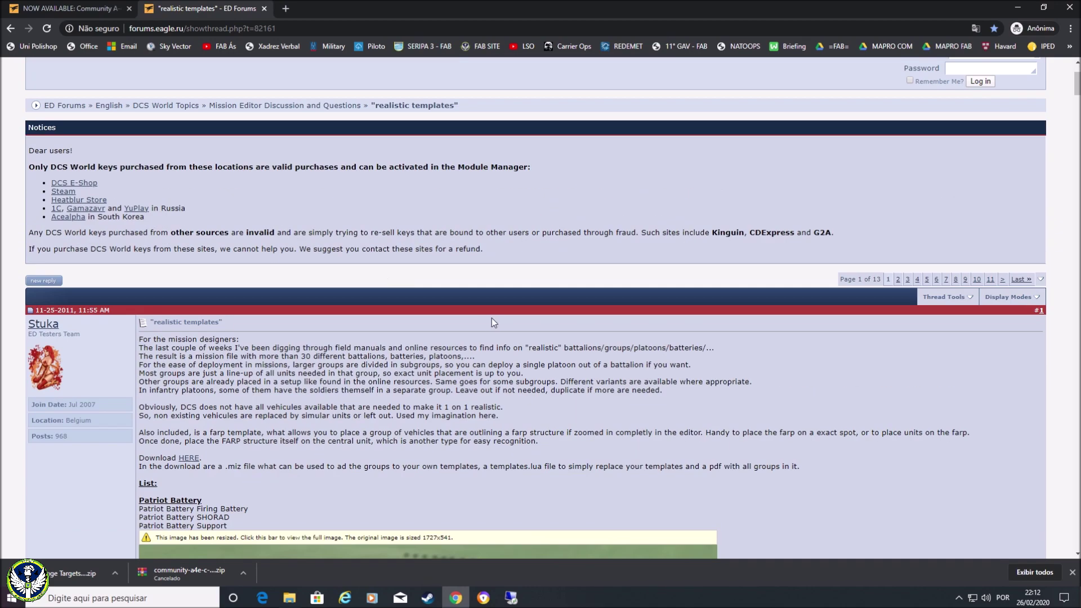
scroll(336, 285, "down", 2)
scroll(337, 290, "down", 2)
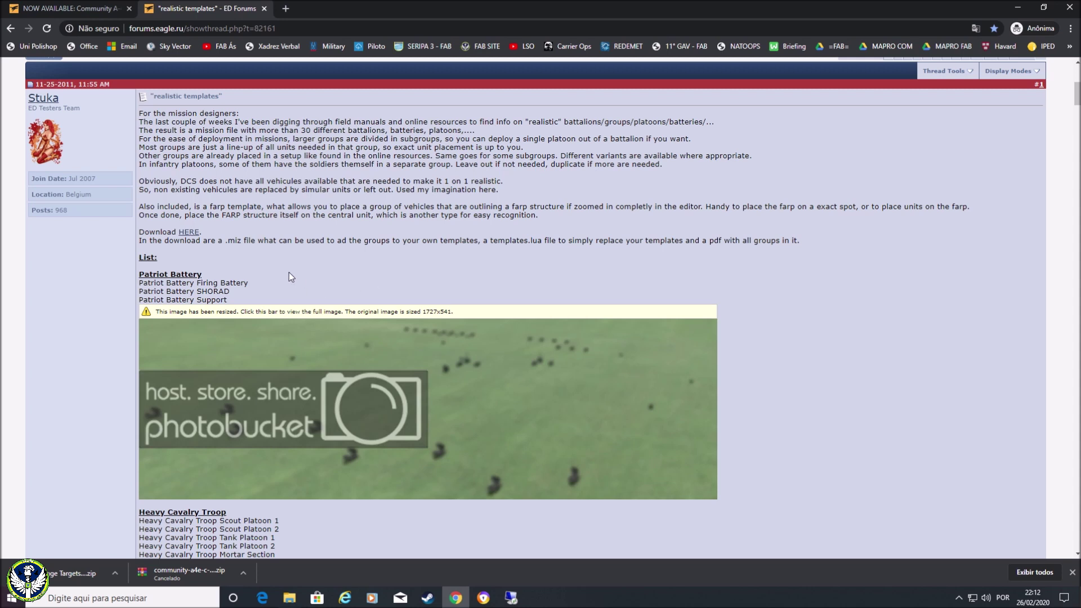
left_click(190, 232)
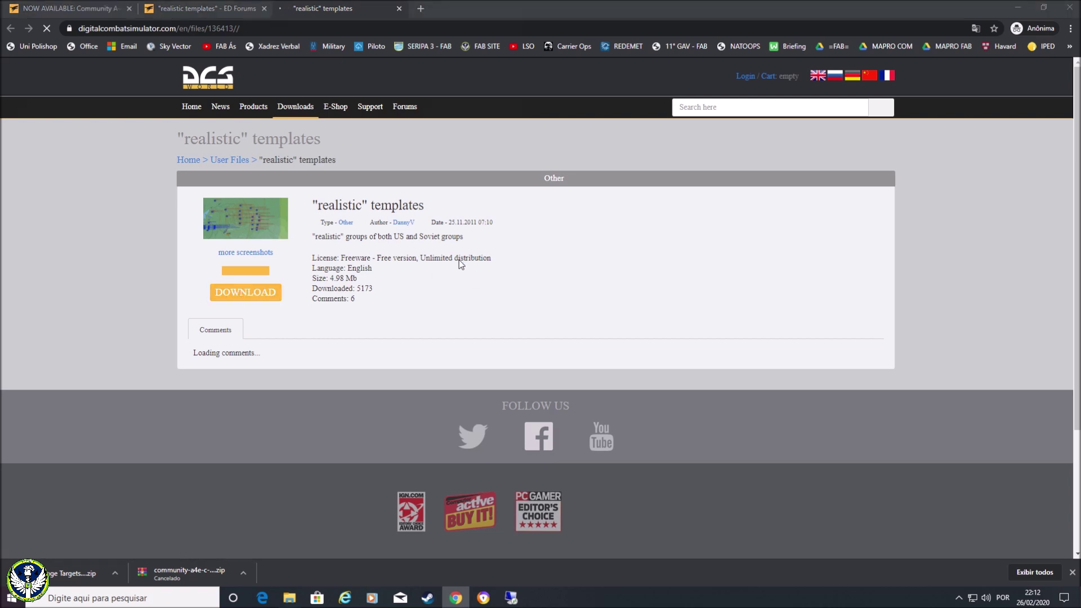
left_click(444, 286)
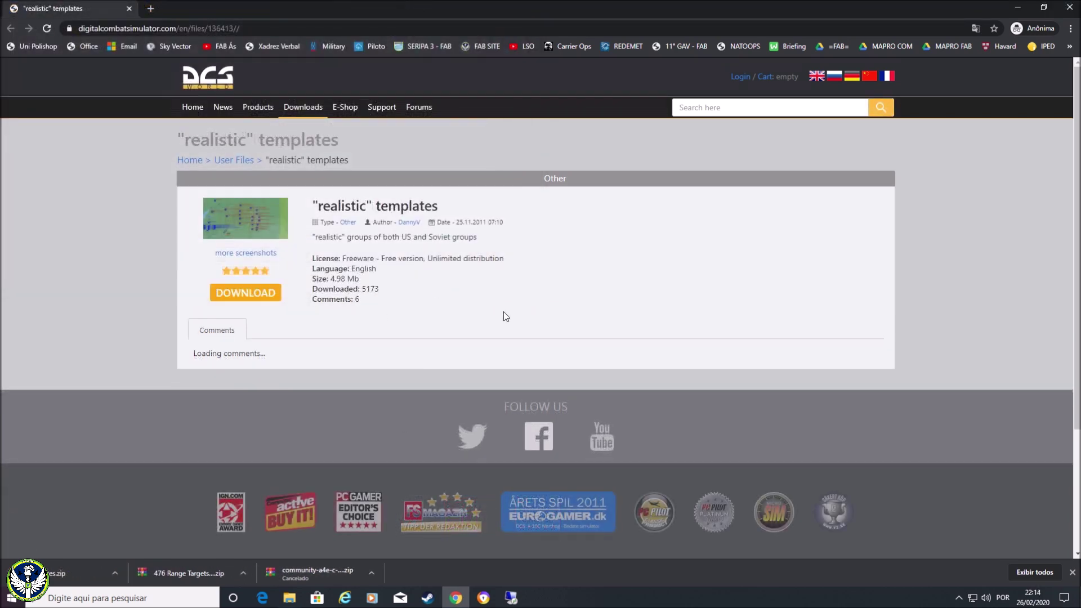
mouse_move(289, 598)
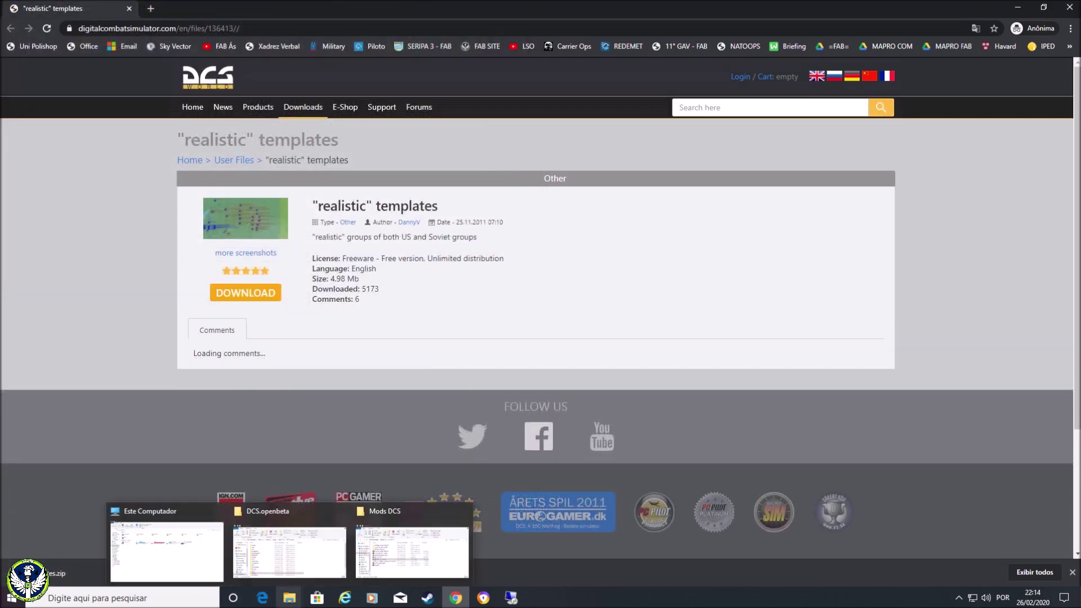
left_click(405, 527)
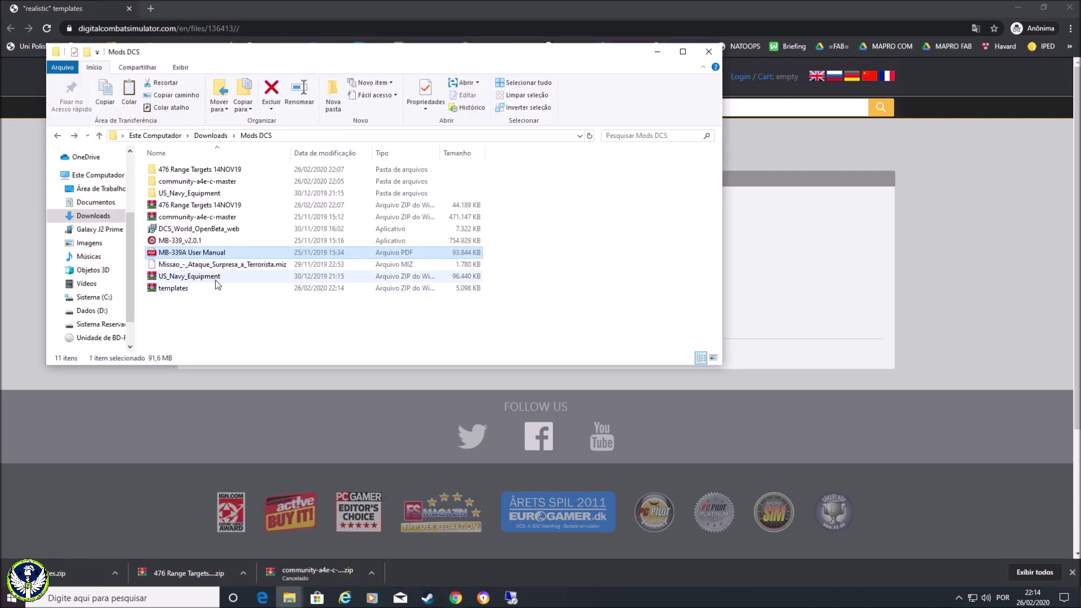
Extract the templates archive into its own subfolder in Mods DCS and open that folder.
left_click(177, 290)
right_click(176, 290)
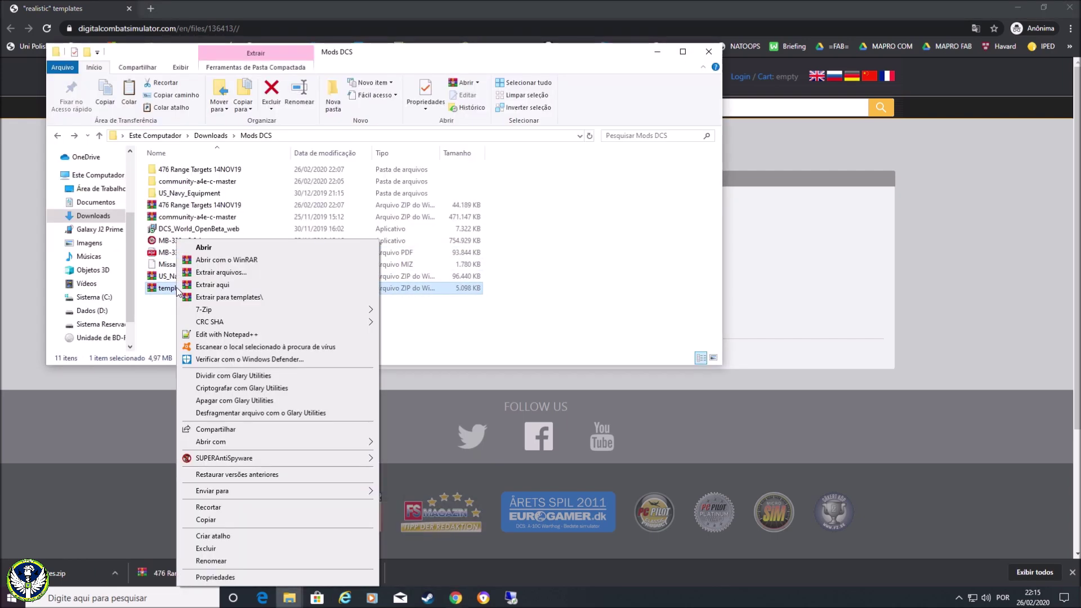
left_click(233, 299)
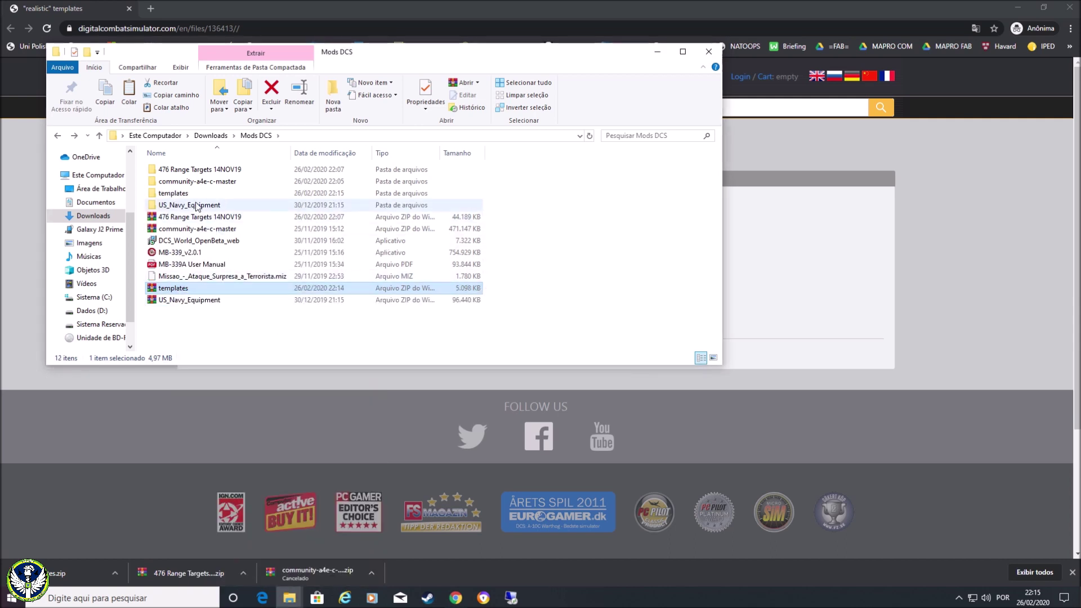
double_click(193, 194)
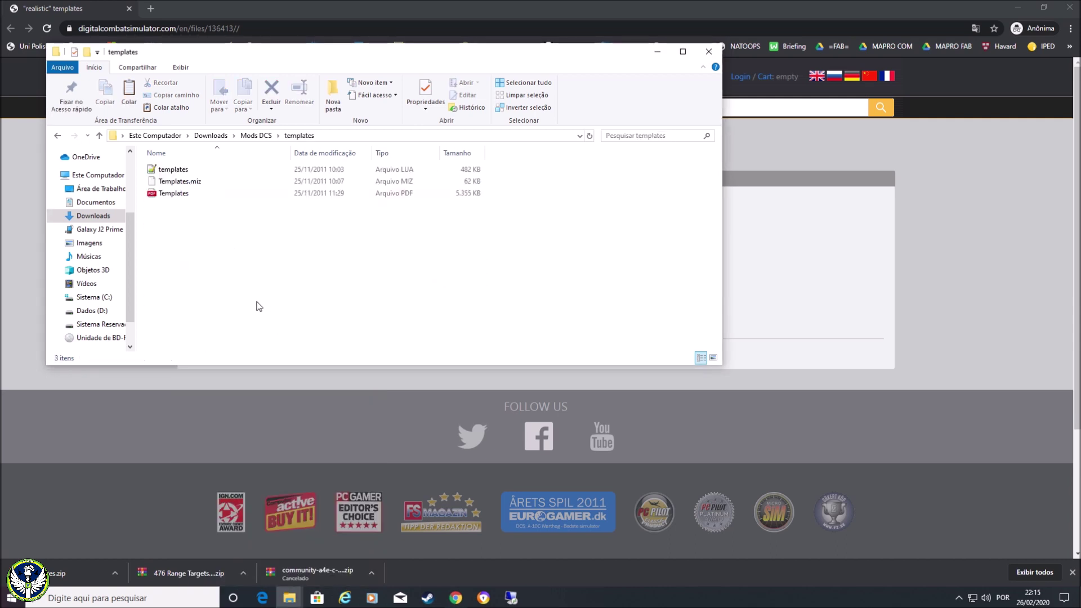
Open the Templates PDF and page through its US and Soviet unit group lists and pictures to the FARP page.
key("Down")
key("Up")
key("Down")
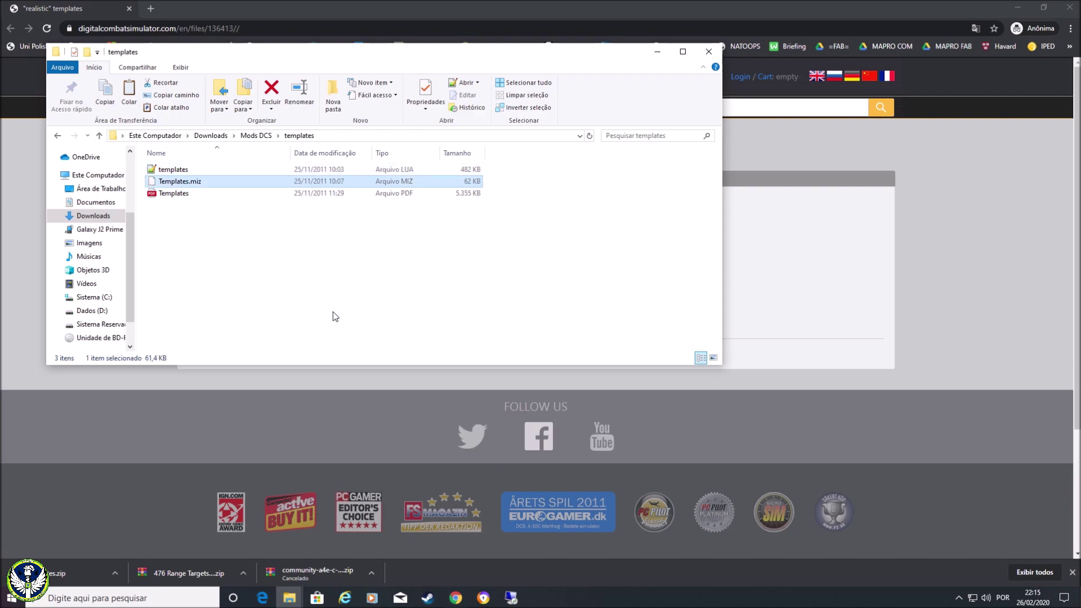
key("Down")
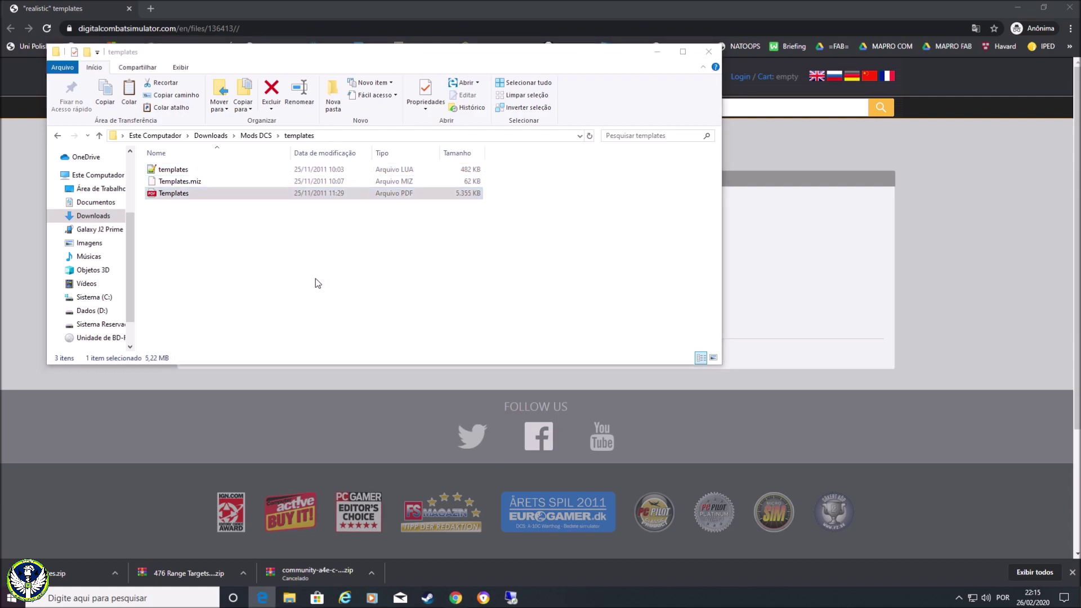
key("Return")
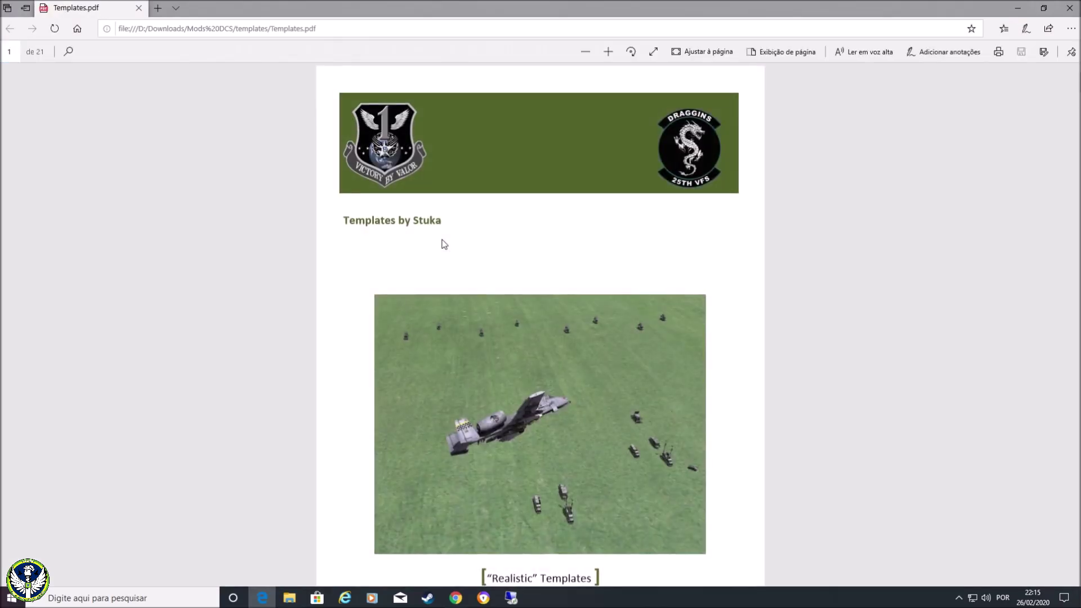
scroll(444, 221, "down", 10)
scroll(444, 221, "down", 10)
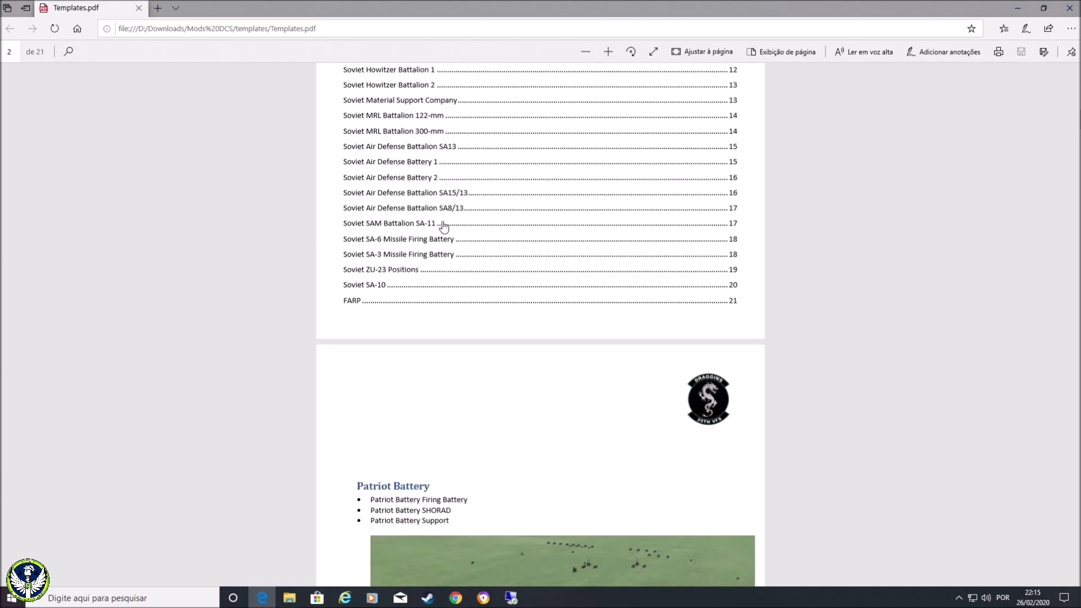
scroll(459, 248, "down", 15)
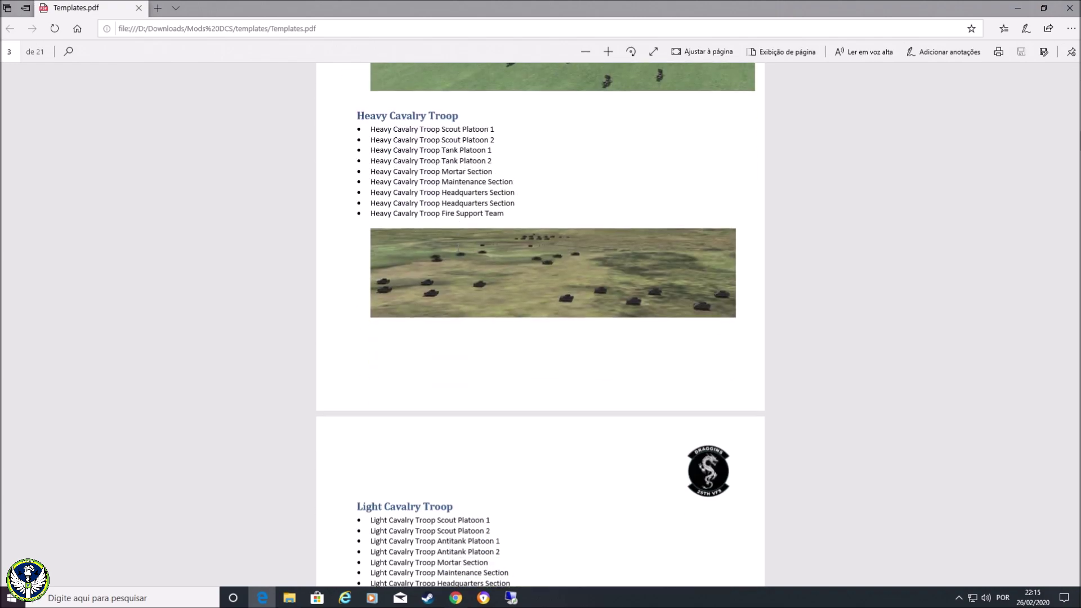
scroll(457, 248, "down", 15)
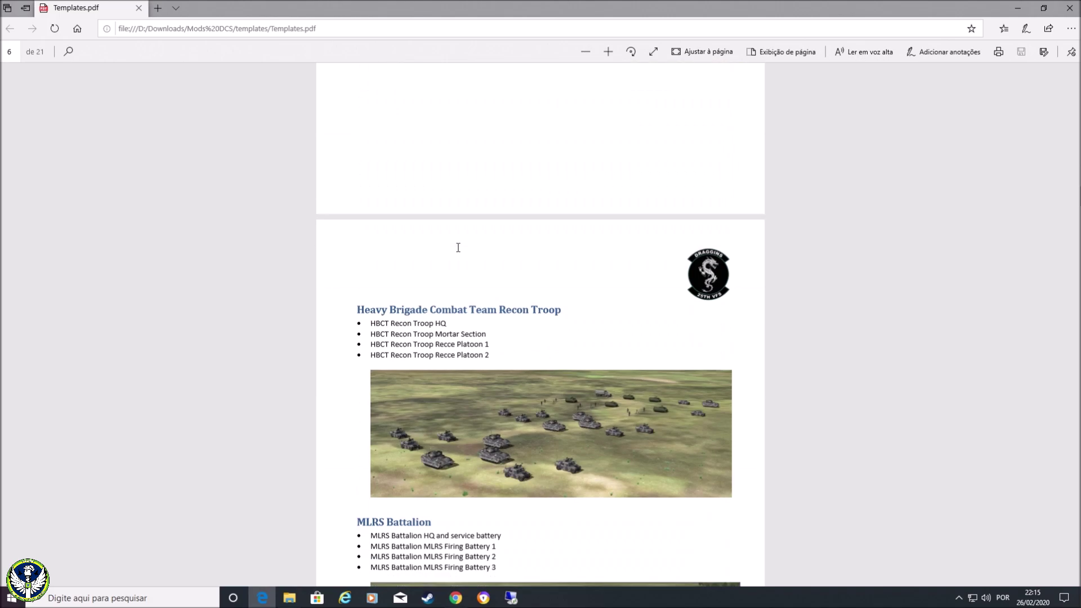
scroll(458, 252, "down", 20)
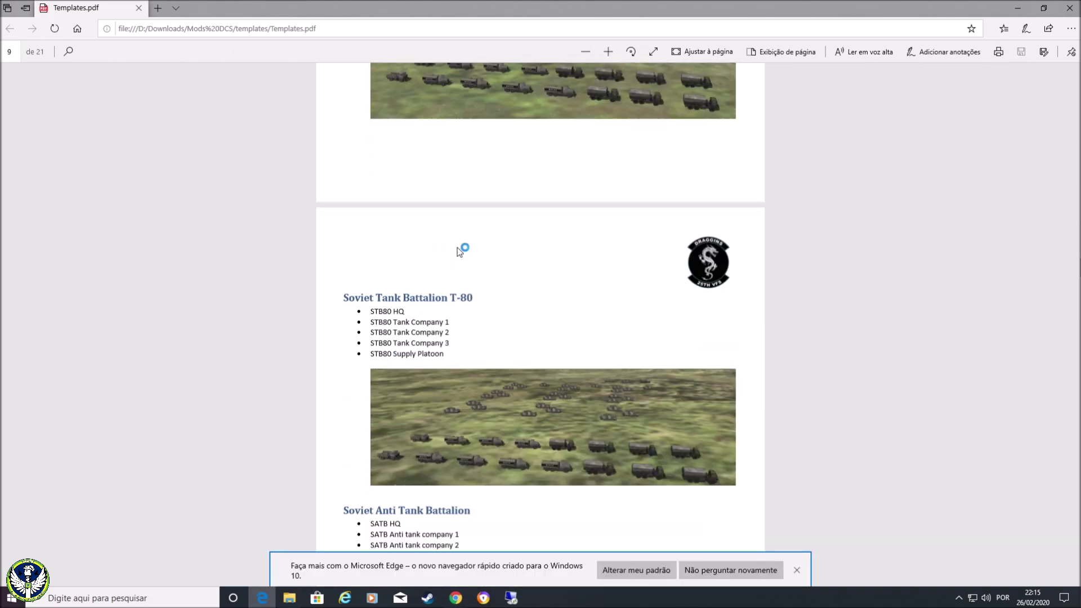
scroll(457, 252, "down", 20)
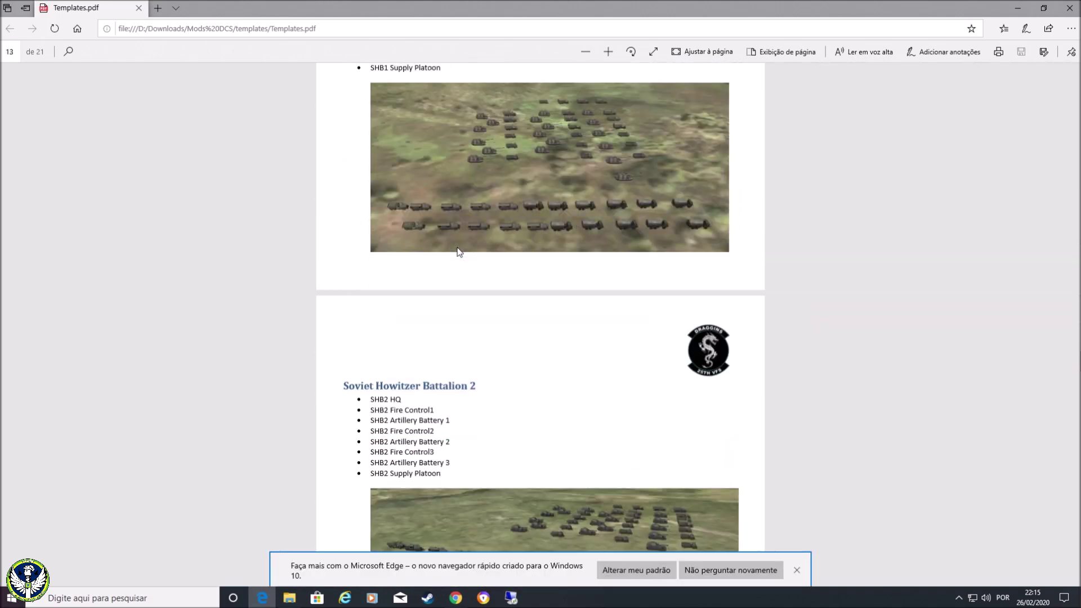
scroll(460, 252, "down", 20)
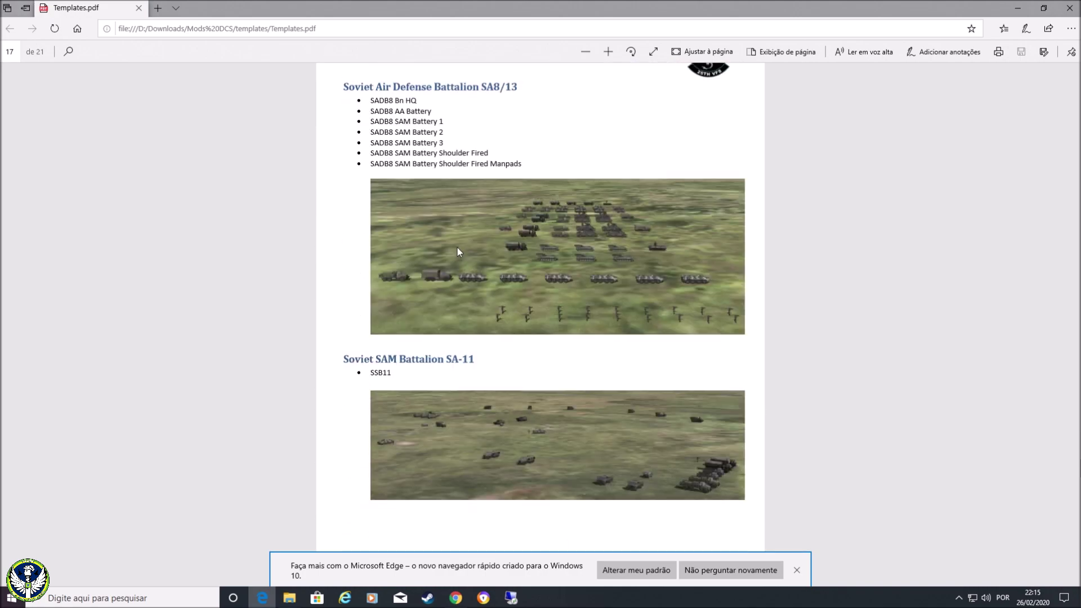
scroll(460, 252, "down", 8)
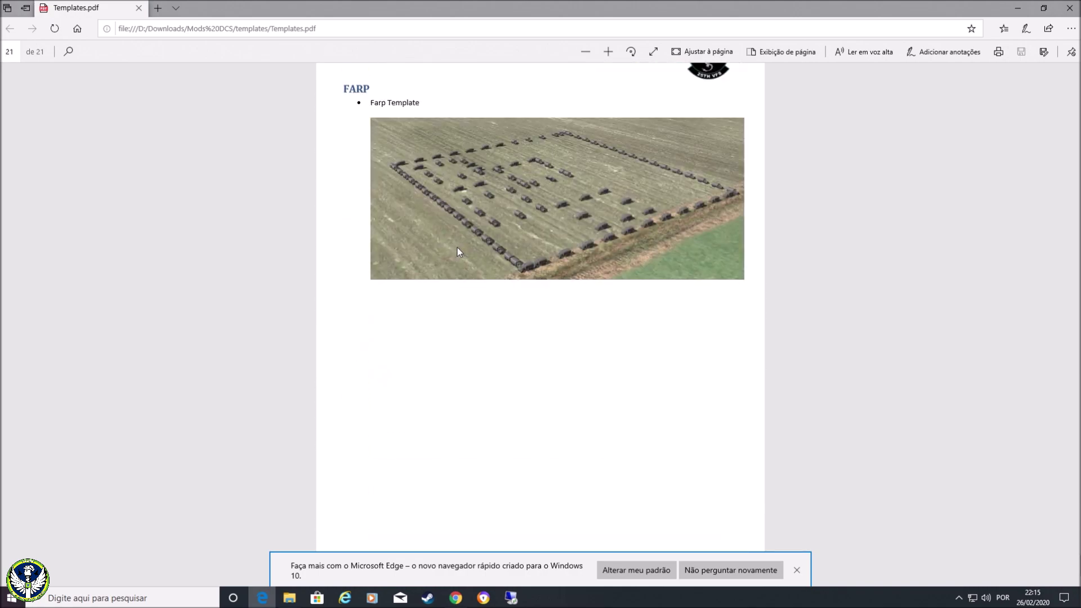
scroll(459, 252, "up", 20)
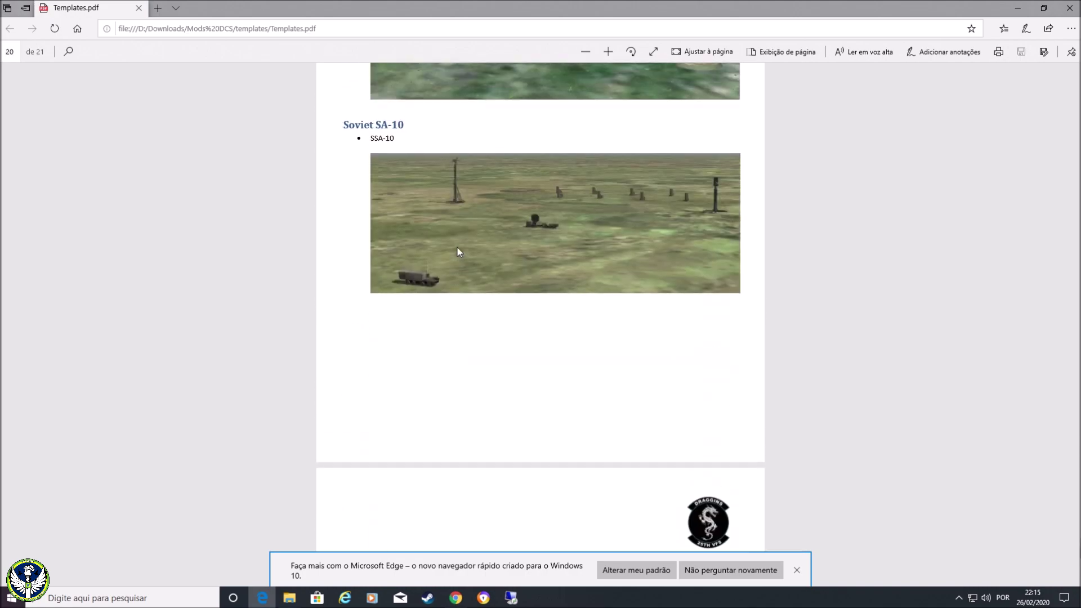
scroll(460, 251, "up", 20)
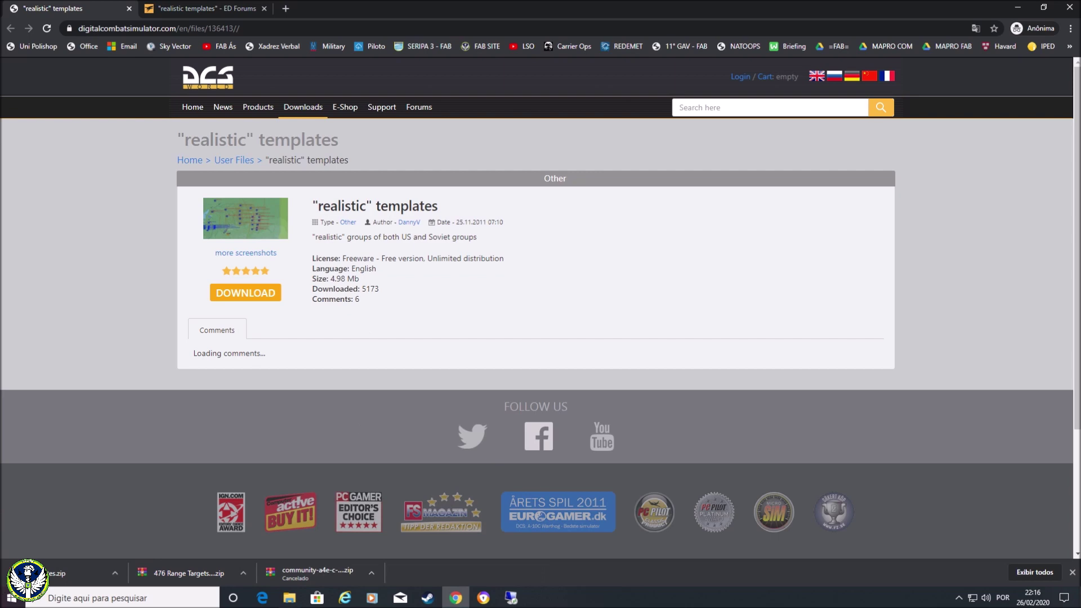
Return to the templates folder window, go up to Mods DCS and delete the extracted templates folder.
mouse_move(289, 599)
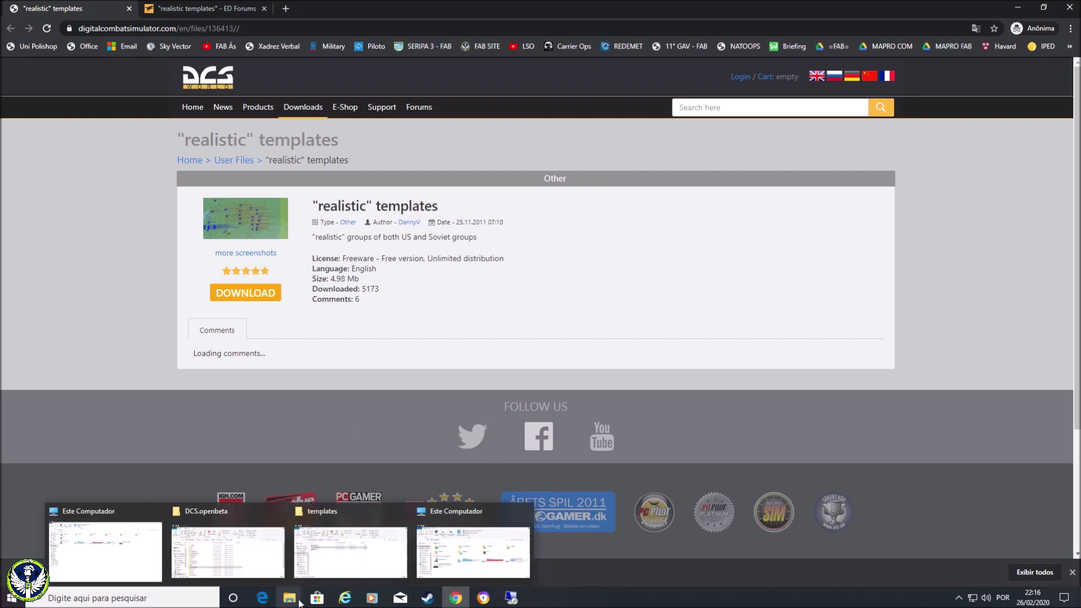
left_click(329, 543)
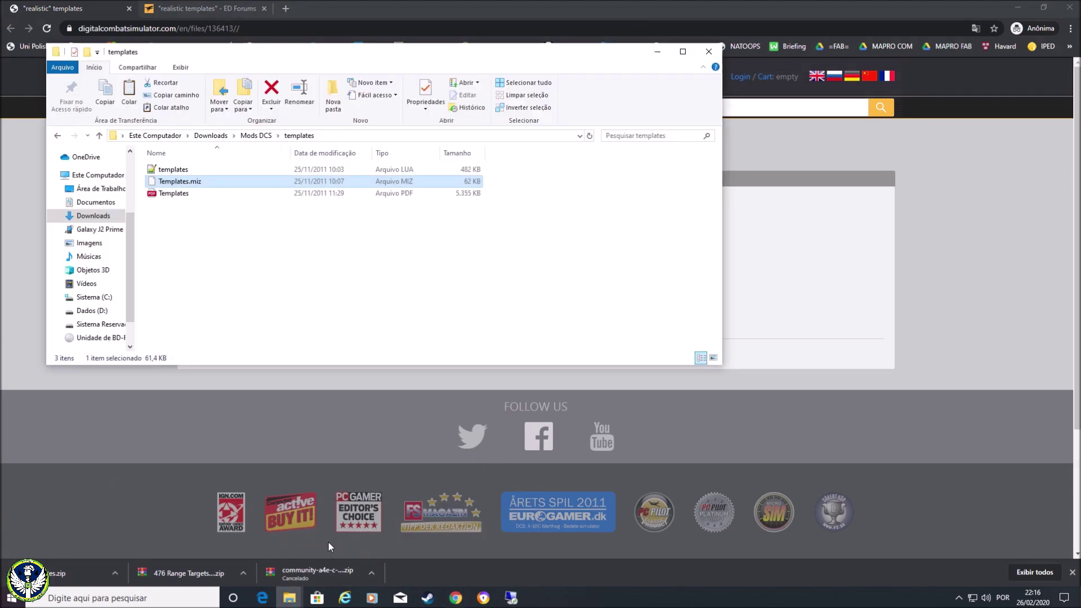
key("BackSpace")
key("Delete")
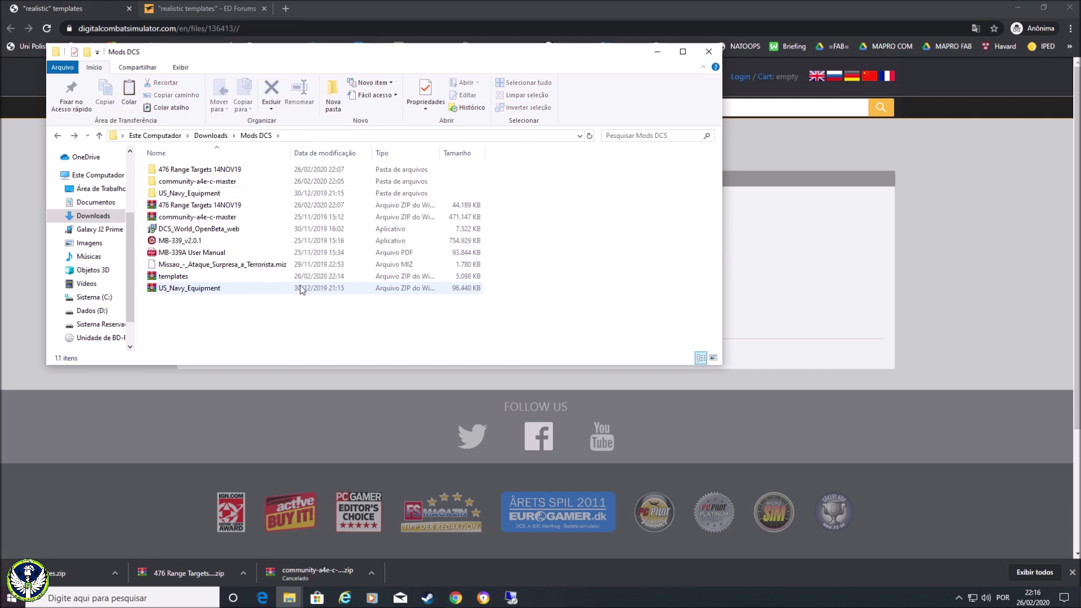
Extract the templates archive again into a templates subfolder of Mods DCS, open it and select Templates.miz.
left_click(211, 280)
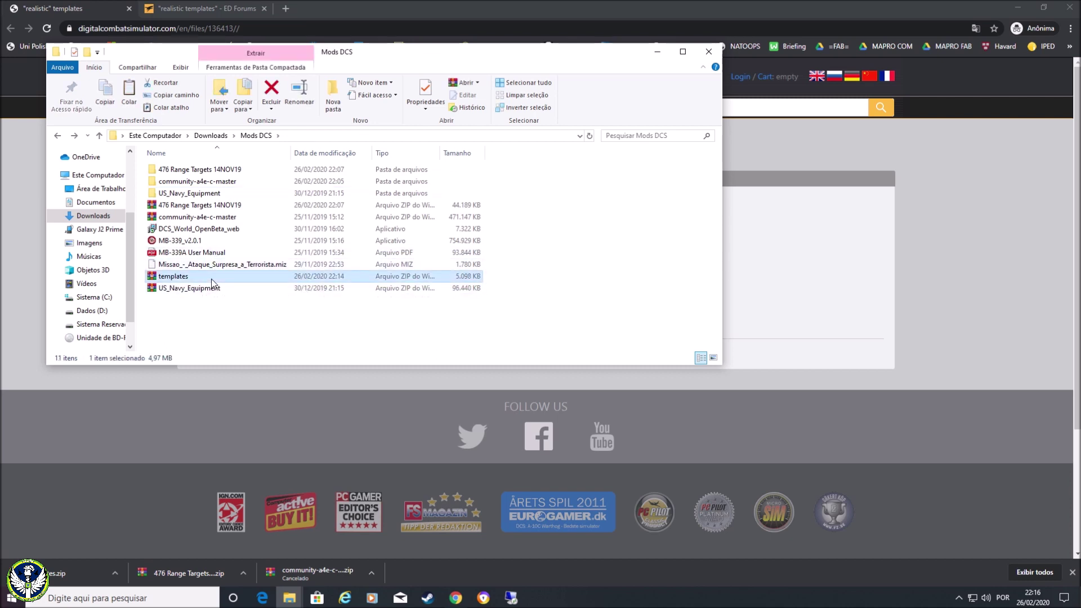
right_click(190, 280)
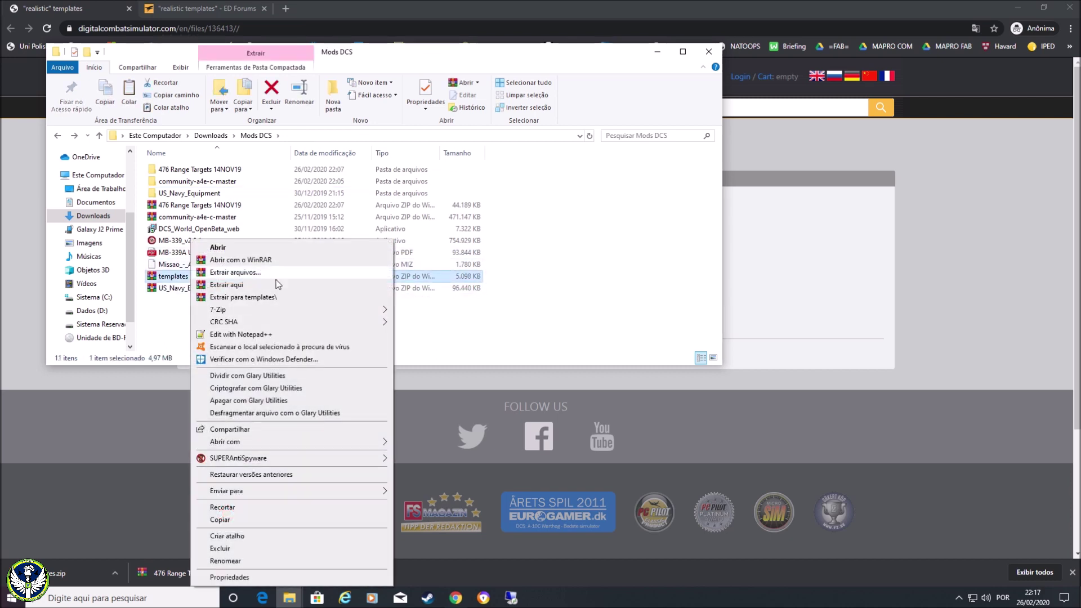
left_click(280, 297)
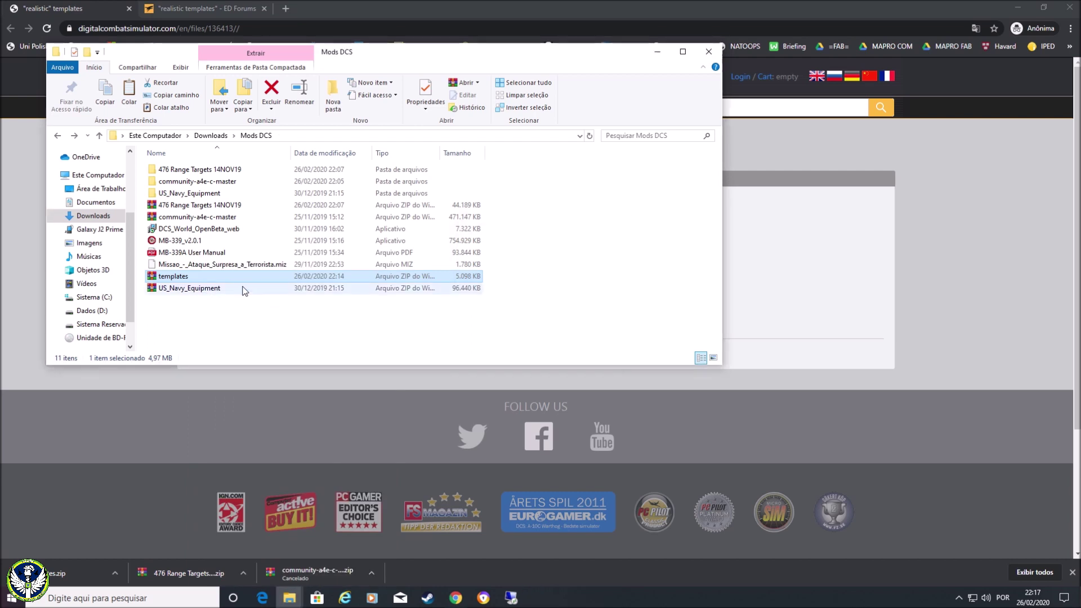
left_click(200, 196)
double_click(200, 194)
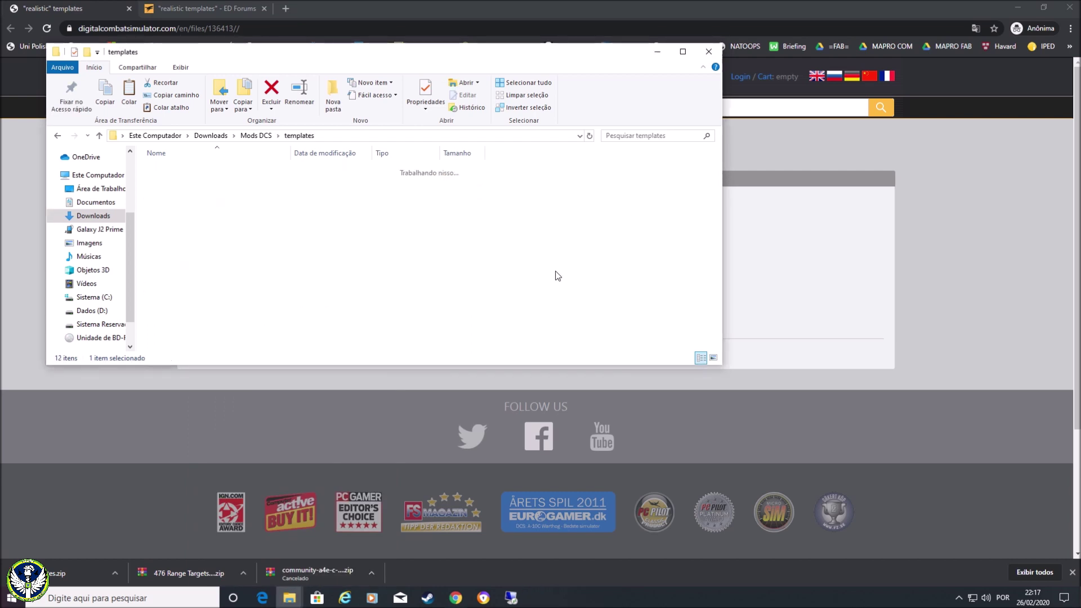
key("Down")
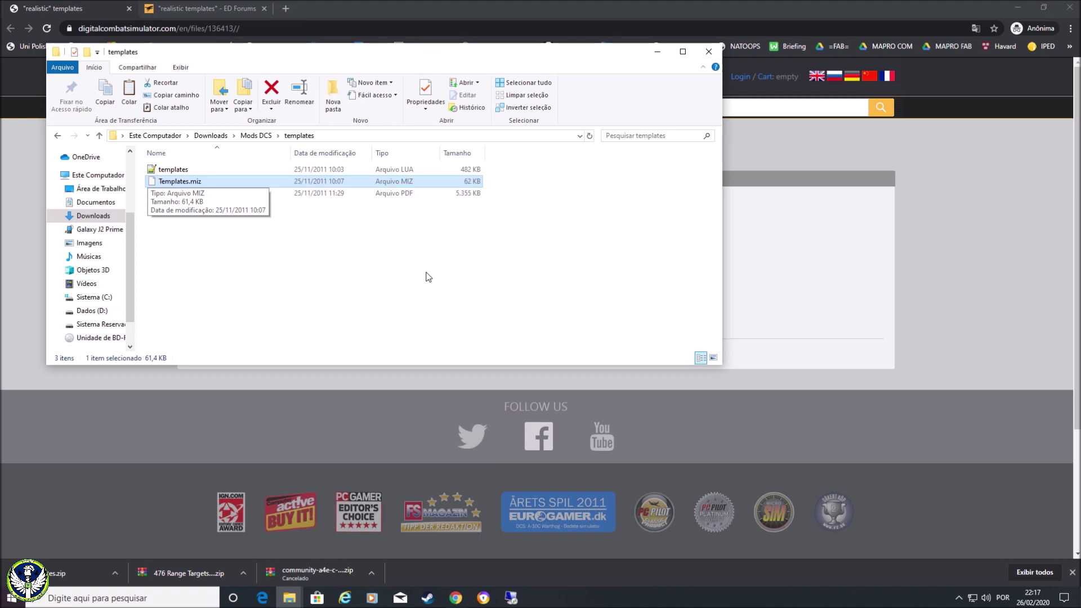
Move the templates window aside and open the MissionEditor folder inside DCS.openbeta alongside it.
left_click_drag(410, 58, 715, 314)
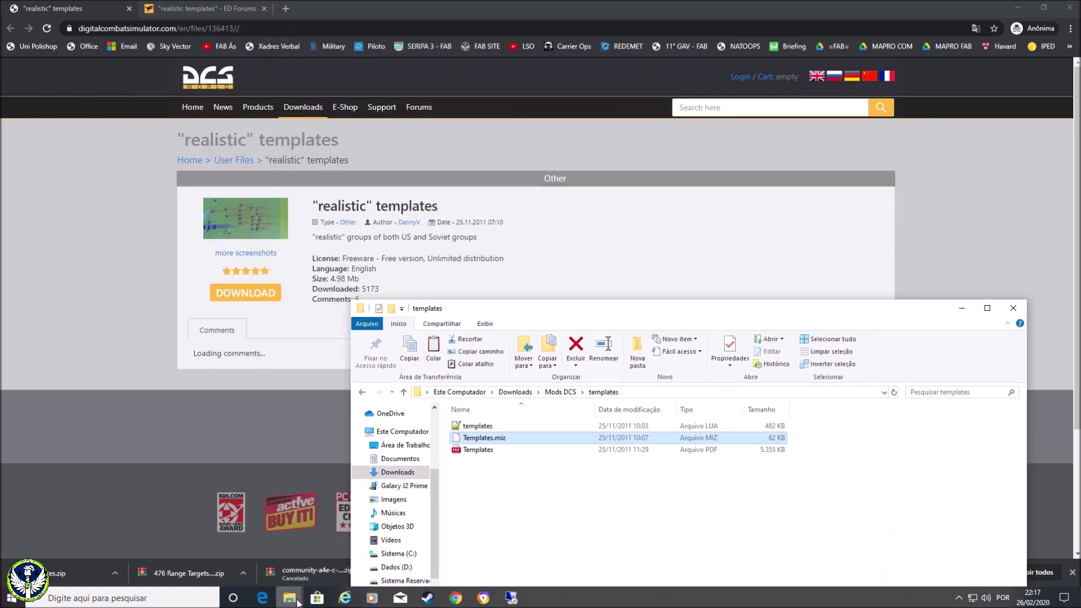
mouse_move(290, 597)
left_click(226, 549)
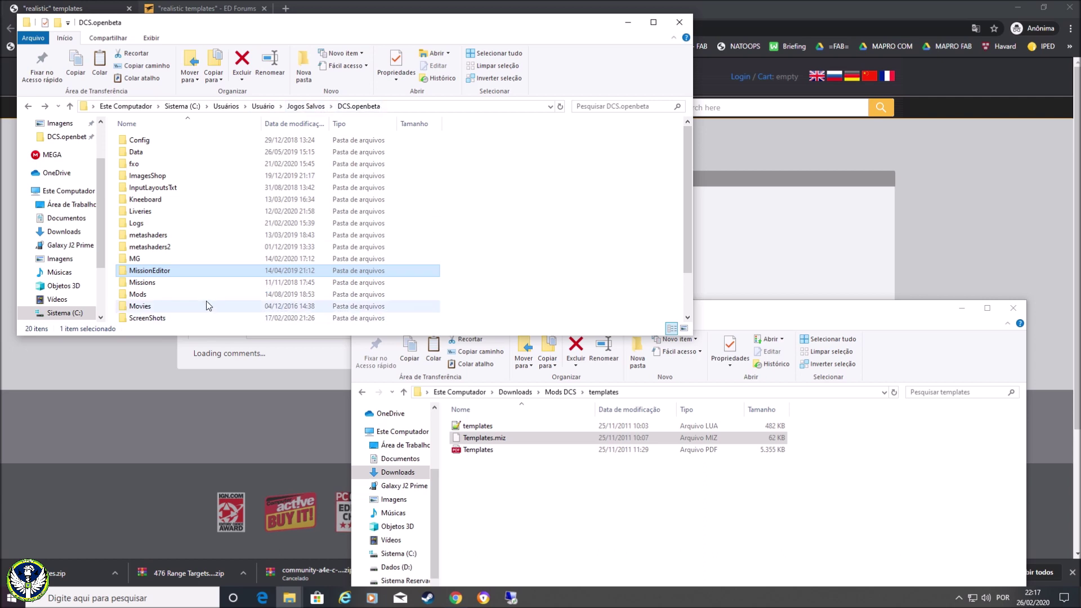
double_click(175, 271)
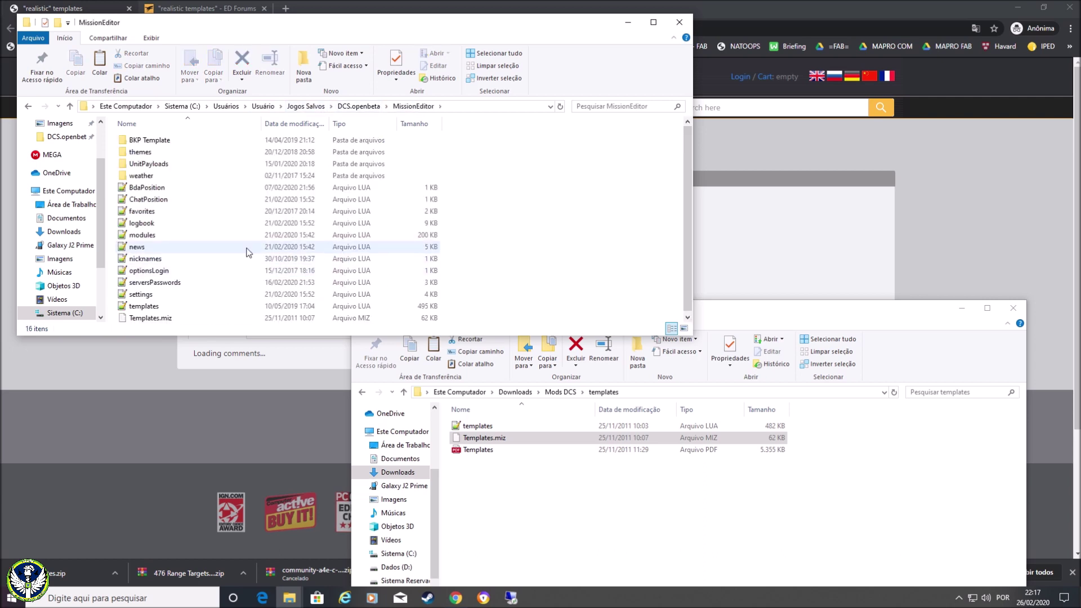
scroll(248, 253, "down", 1)
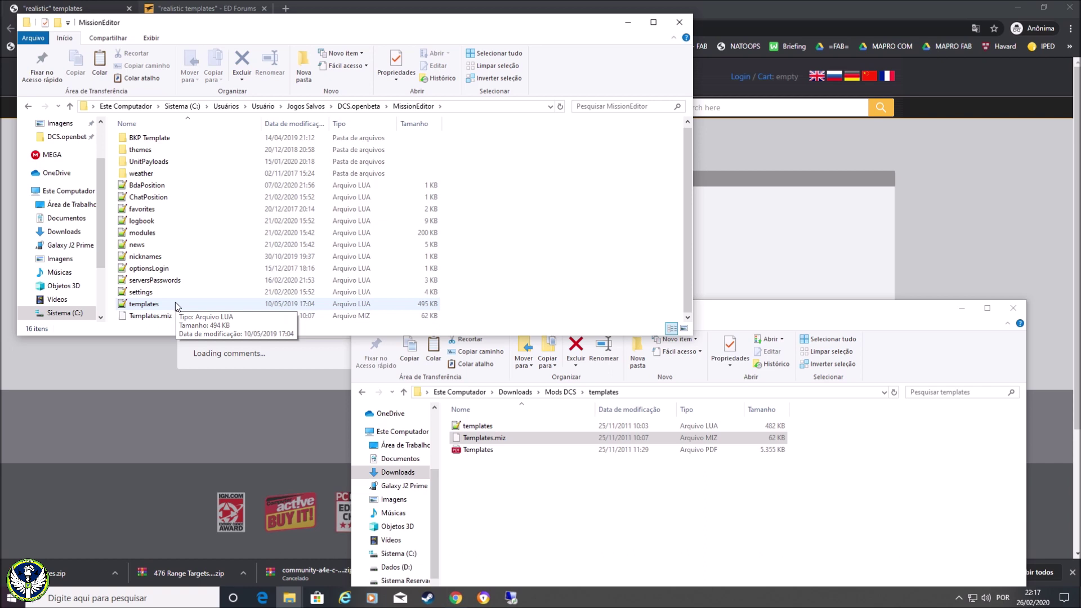
Point out the extracted Templates.miz and templates LUA files, and check the backup in MissionEditor's BKP Template folder.
left_click(499, 438)
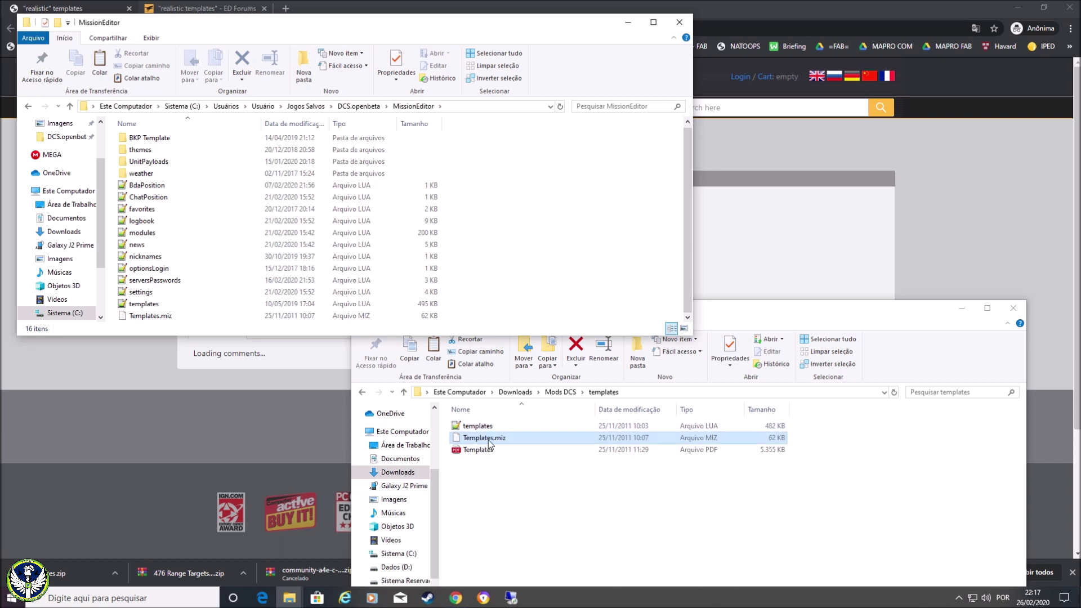
left_click(491, 429)
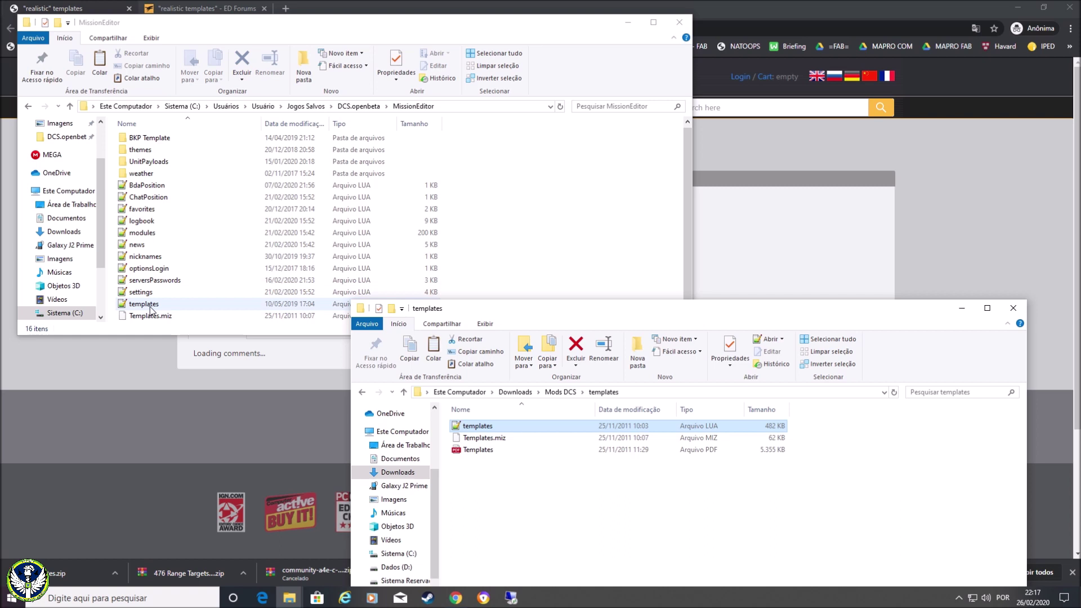
double_click(148, 138)
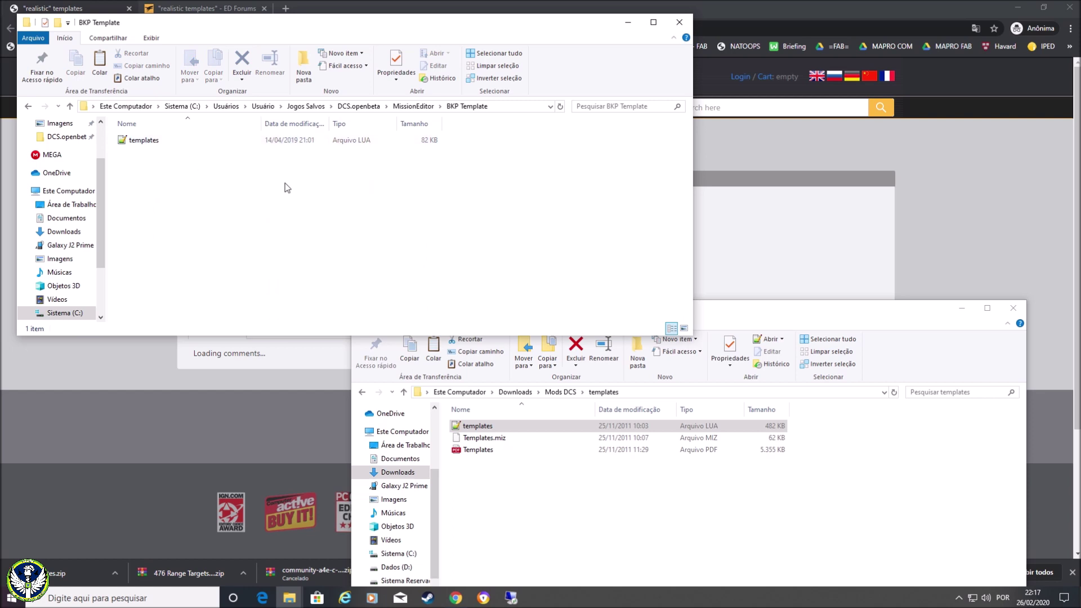
key("BackSpace")
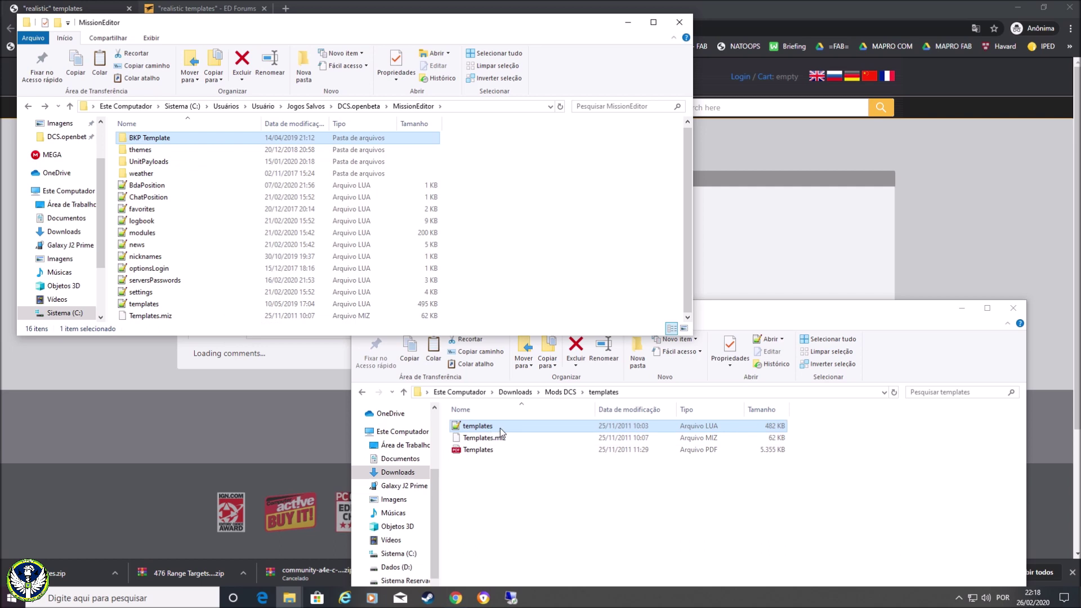
Select the templates LUA file and Templates.miz together in the extracted folder, and return to the MissionEditor window.
key("shift+Down")
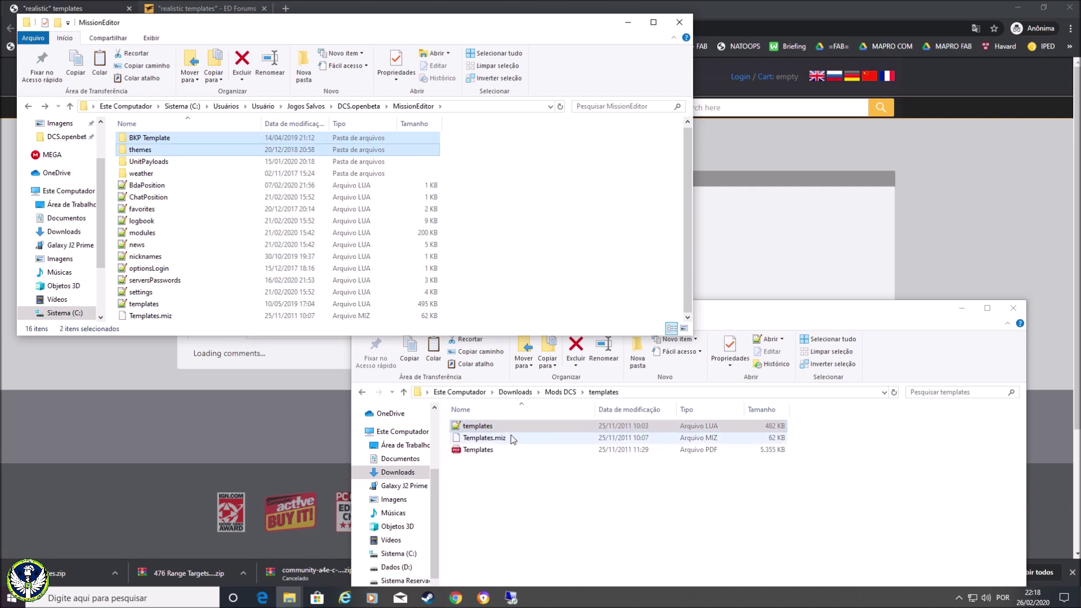
left_click(514, 424)
key("shift+Down")
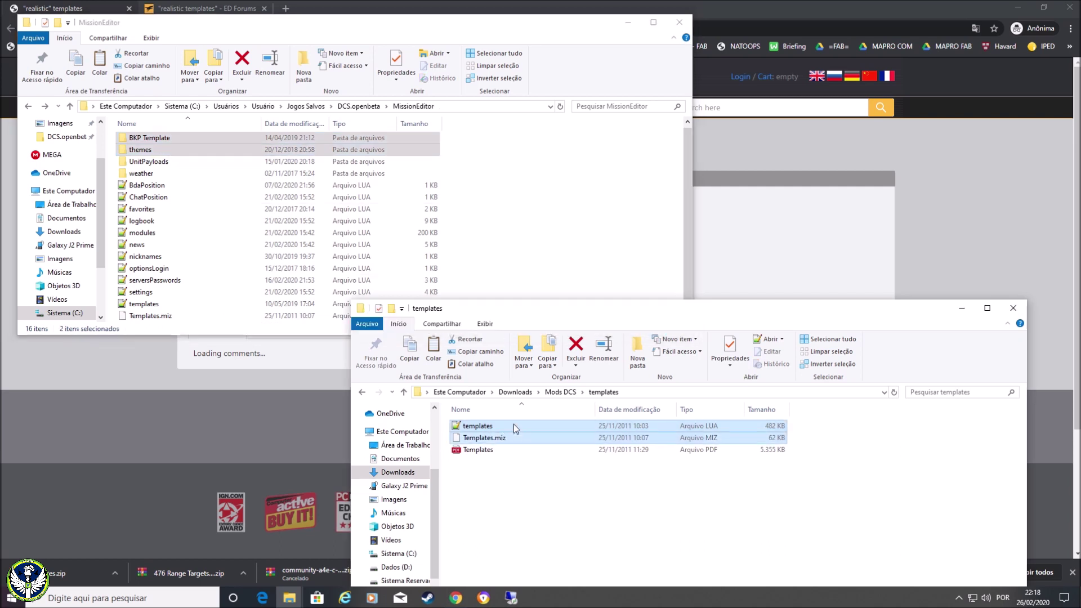
left_click(502, 266)
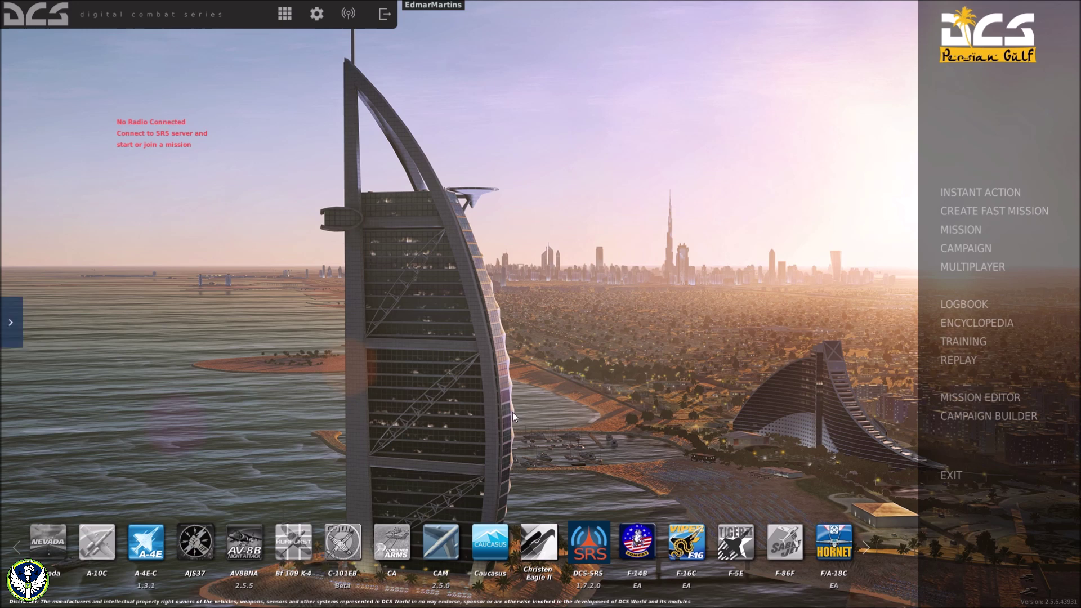
Switch to DCS World and bring up the DCS-SRS module information from its main screen.
left_click(588, 551)
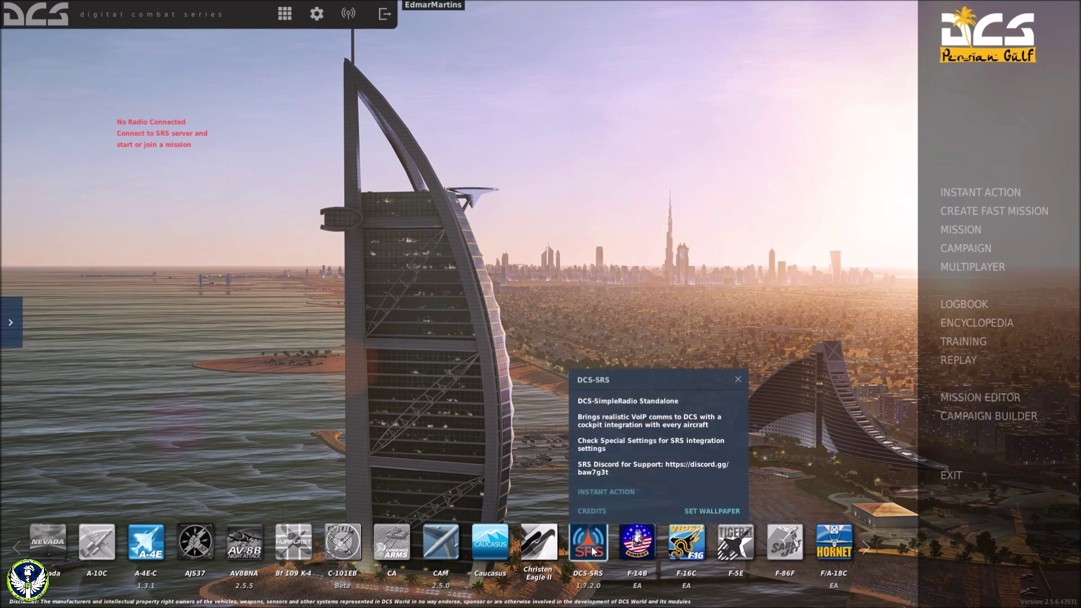
Check the module information for CAM, A-4E-C, MB-339PAN and Range Targets, returning to MB-339PAN and closing its description at the end.
left_click(442, 544)
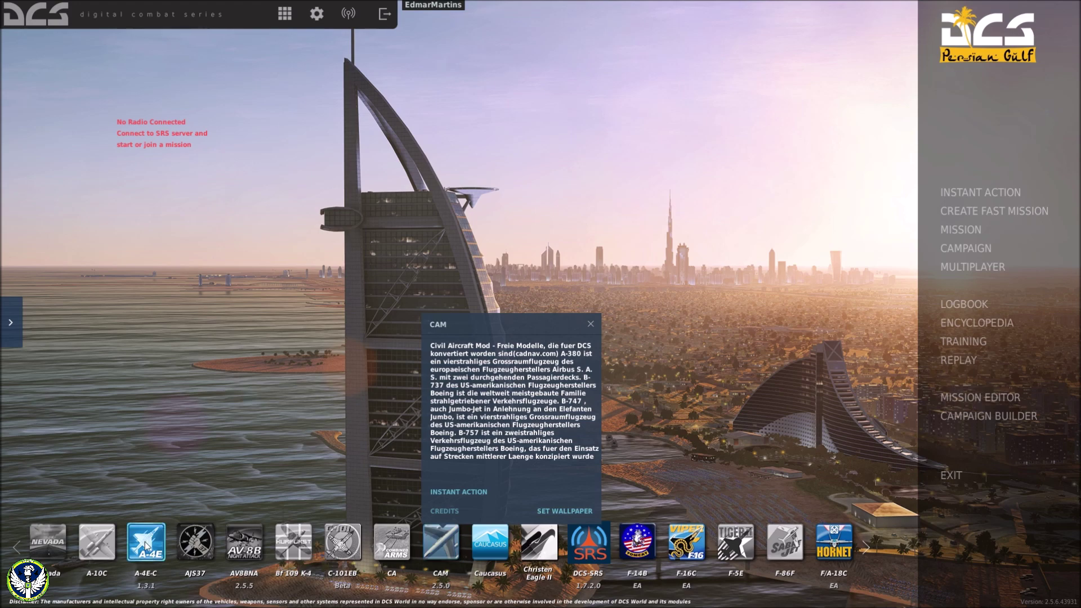
left_click(144, 540)
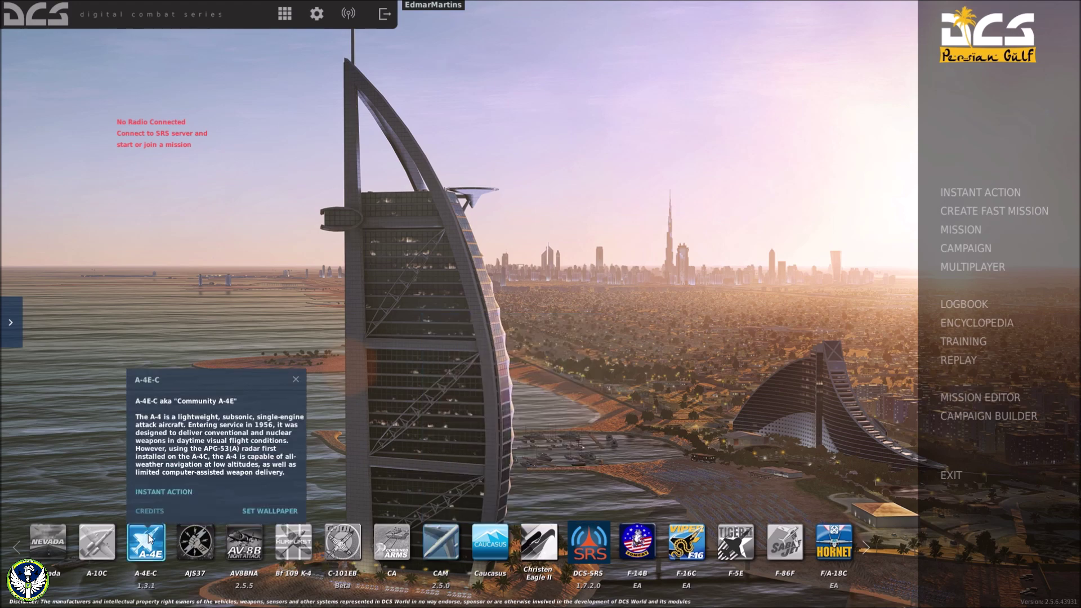
left_click(867, 541)
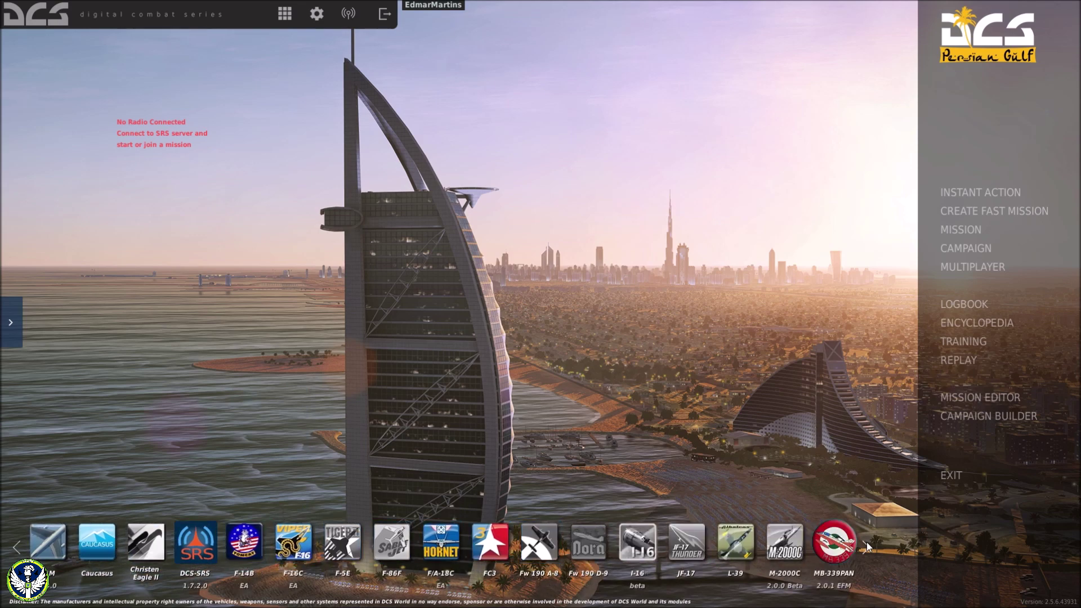
left_click(786, 542)
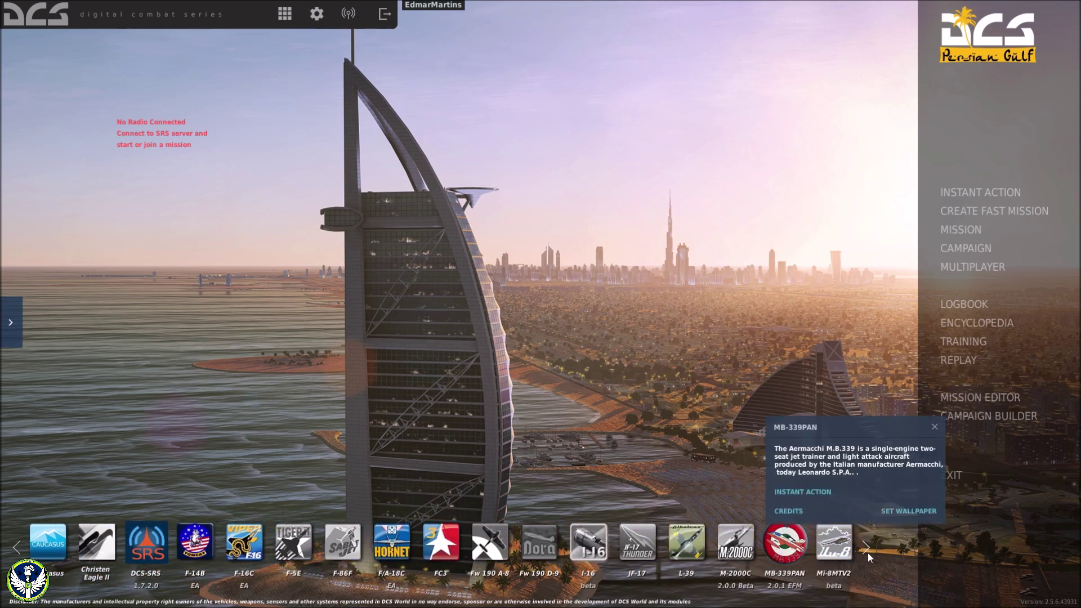
left_click(867, 549)
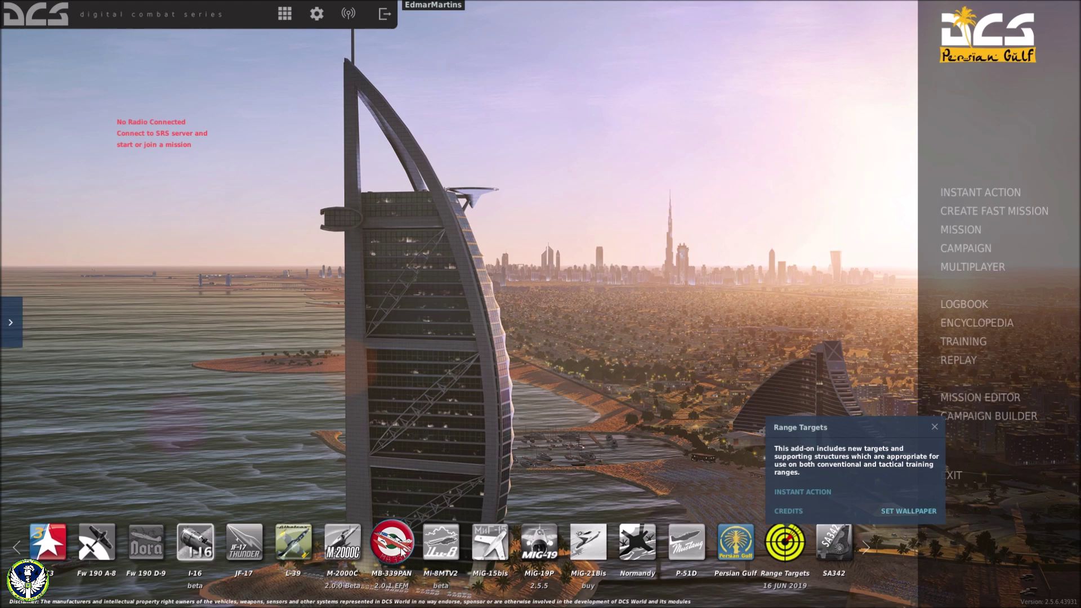
left_click(402, 553)
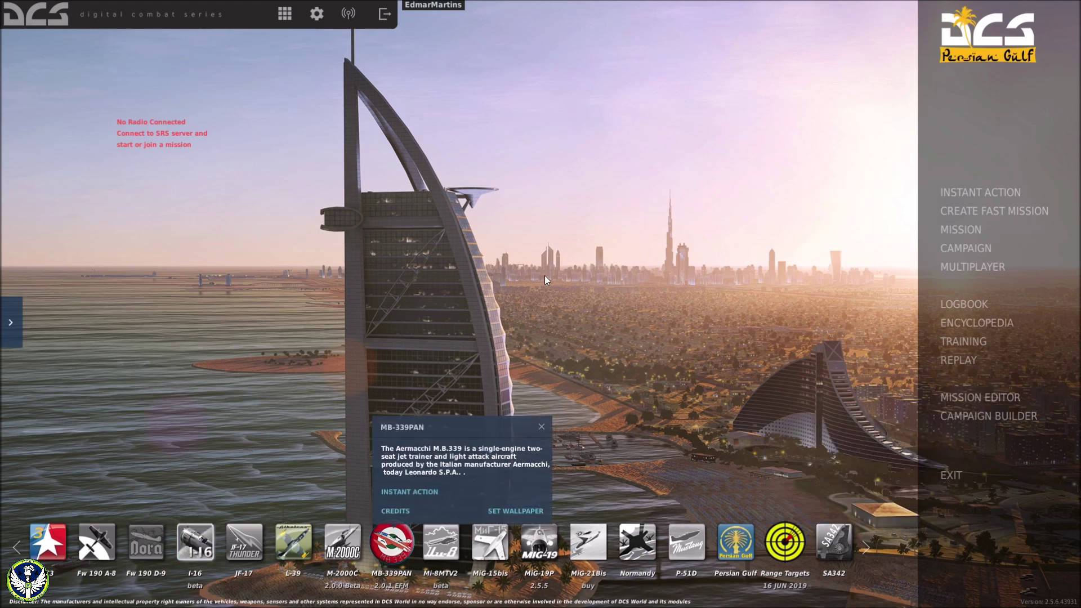
left_click(542, 427)
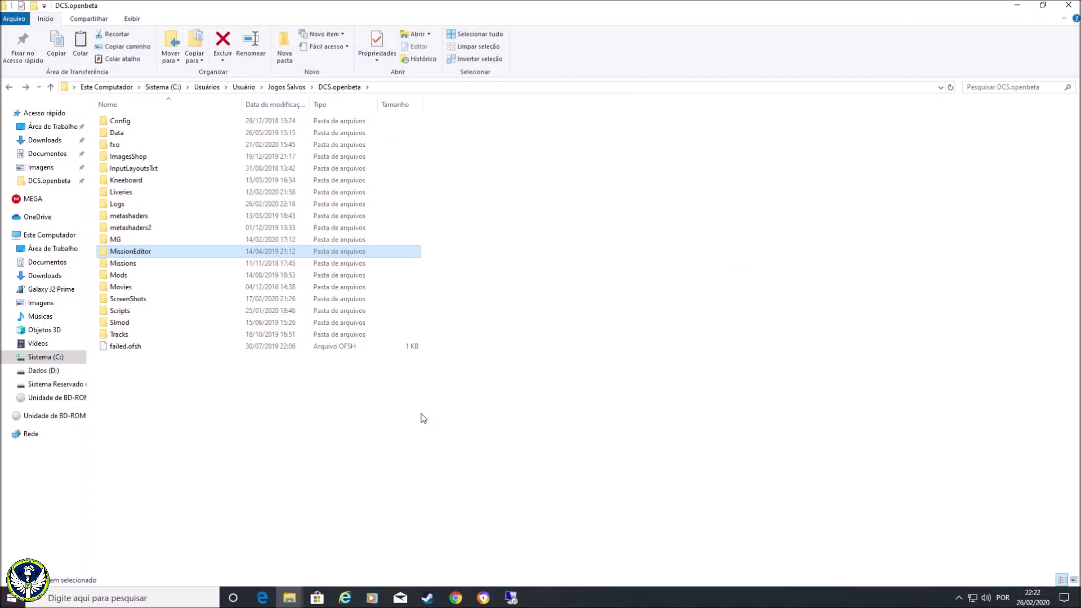
In File Explorer, open the aircraft folder inside DCS.openbeta's Mods folder and point out the A-4E-C mod folder.
key("Down")
key("Down")
key("Return")
key("Down")
key("Up")
key("Return")
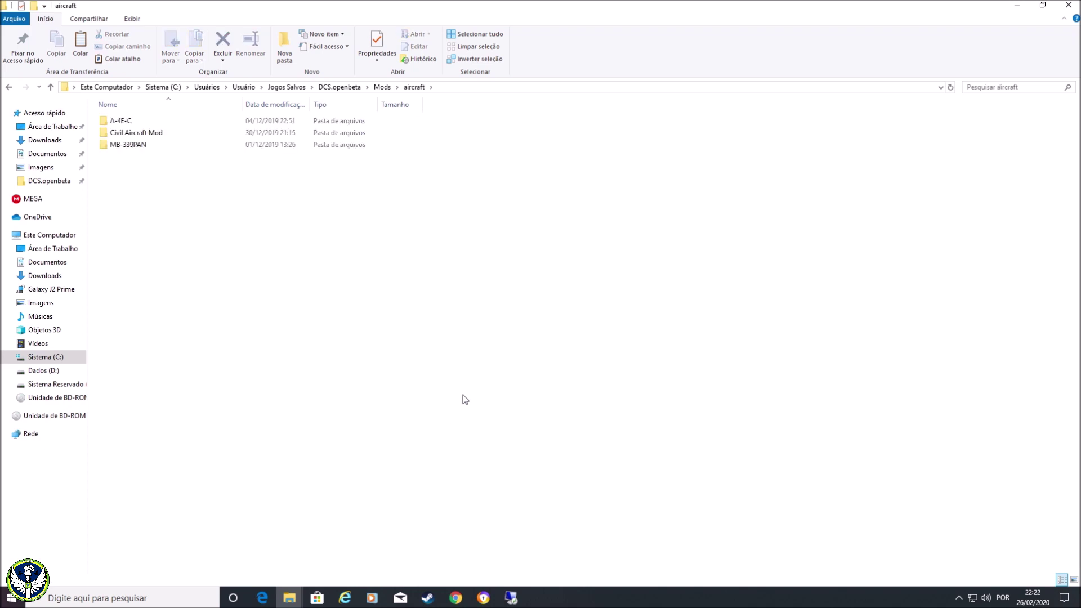
left_click(134, 121)
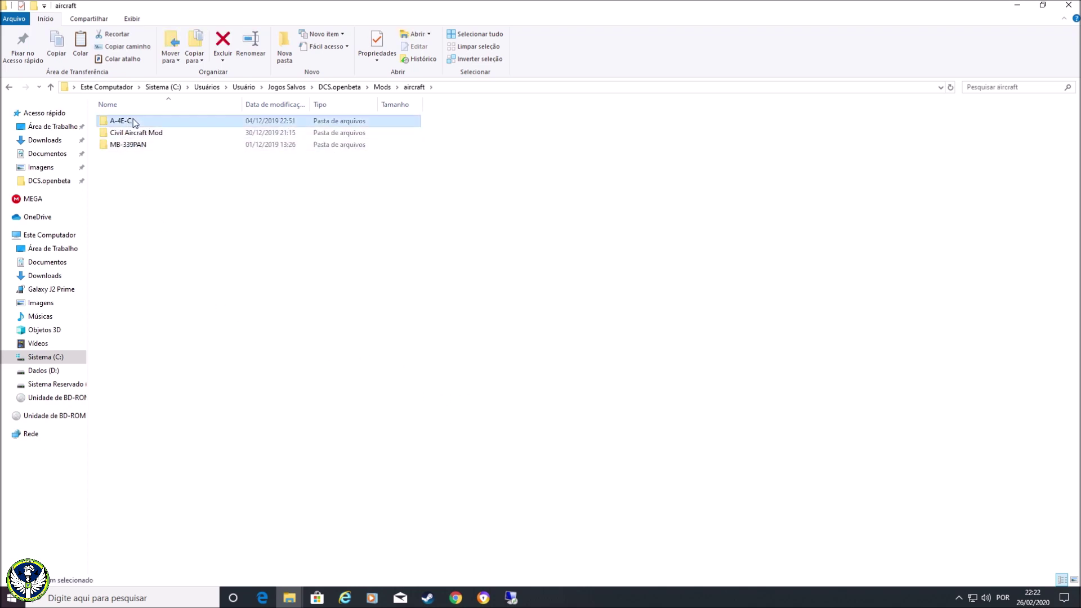
left_click(211, 256)
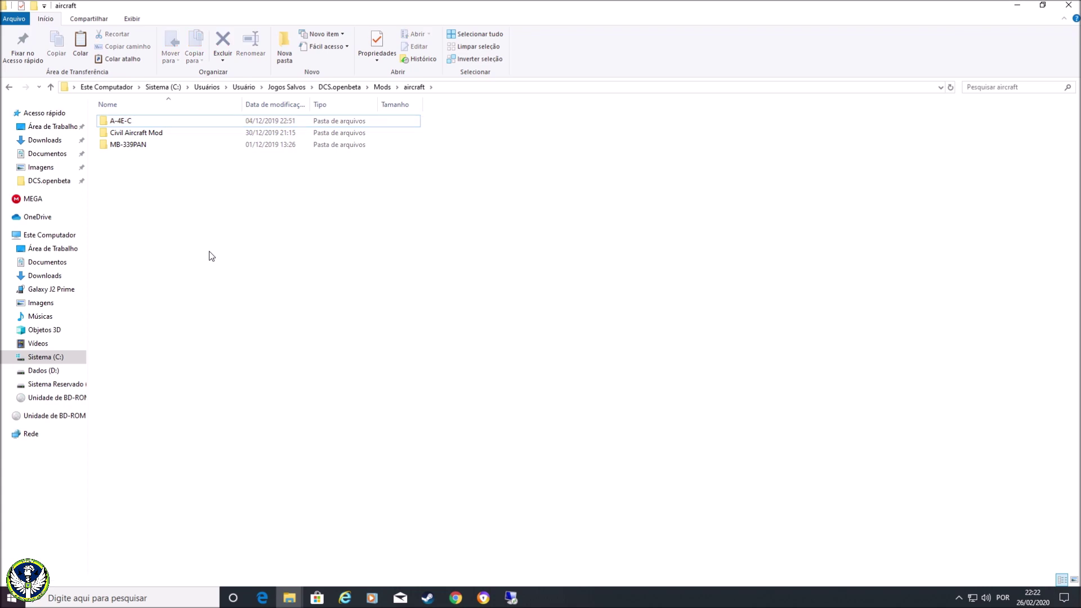